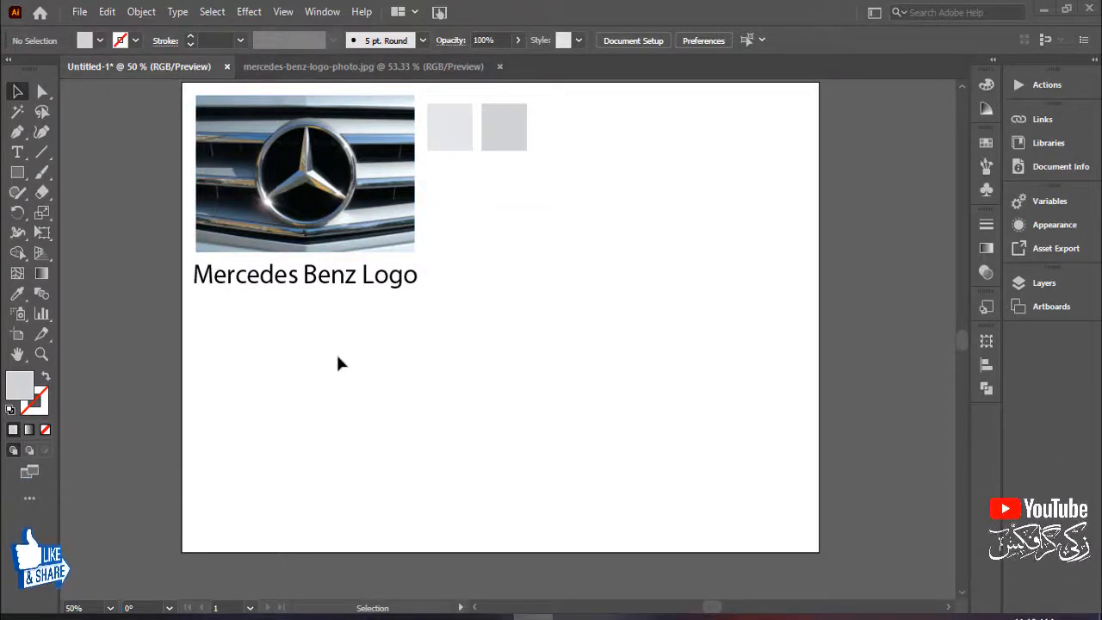
Draw a vertical line about 238 pt long on the empty right part of the artboard with a 1 pt stroke
key(backslash)
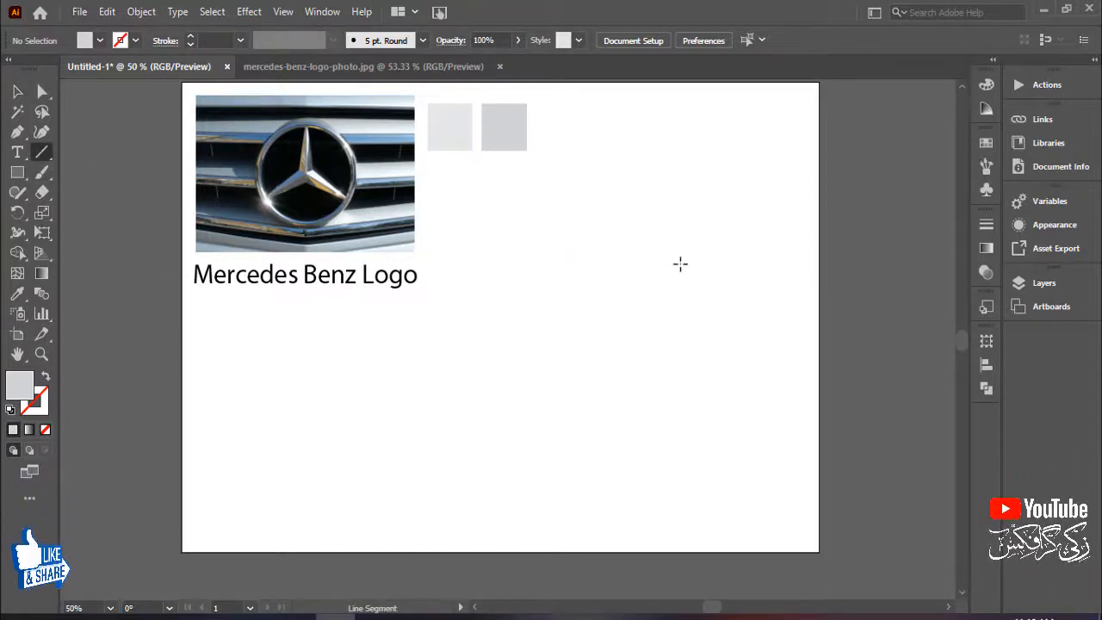
drag(705, 198, 704, 385)
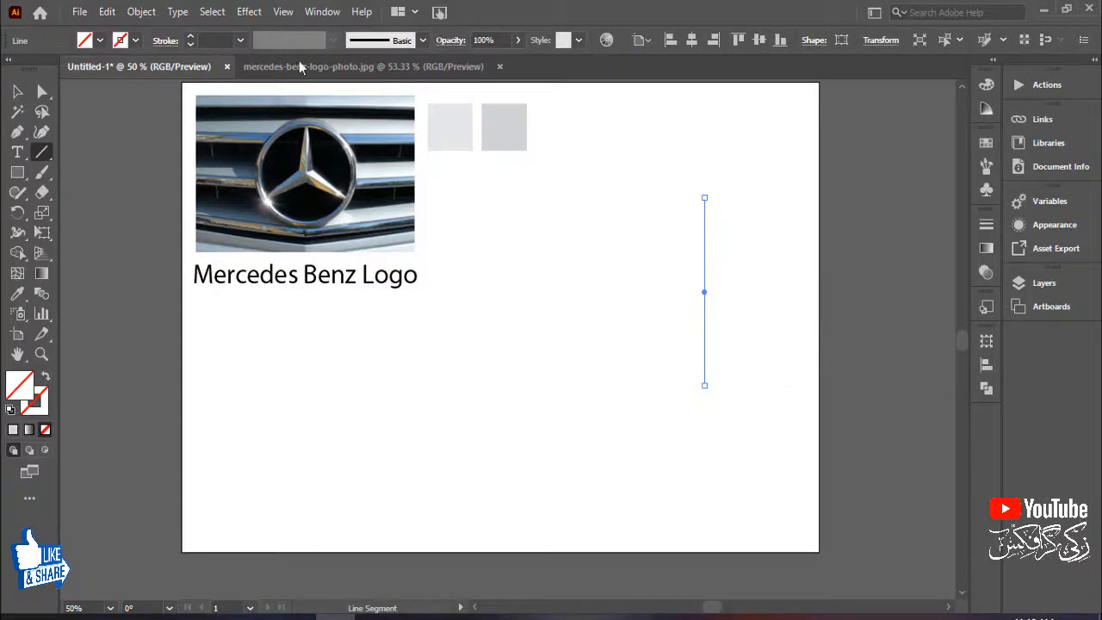
click(236, 39)
click(258, 119)
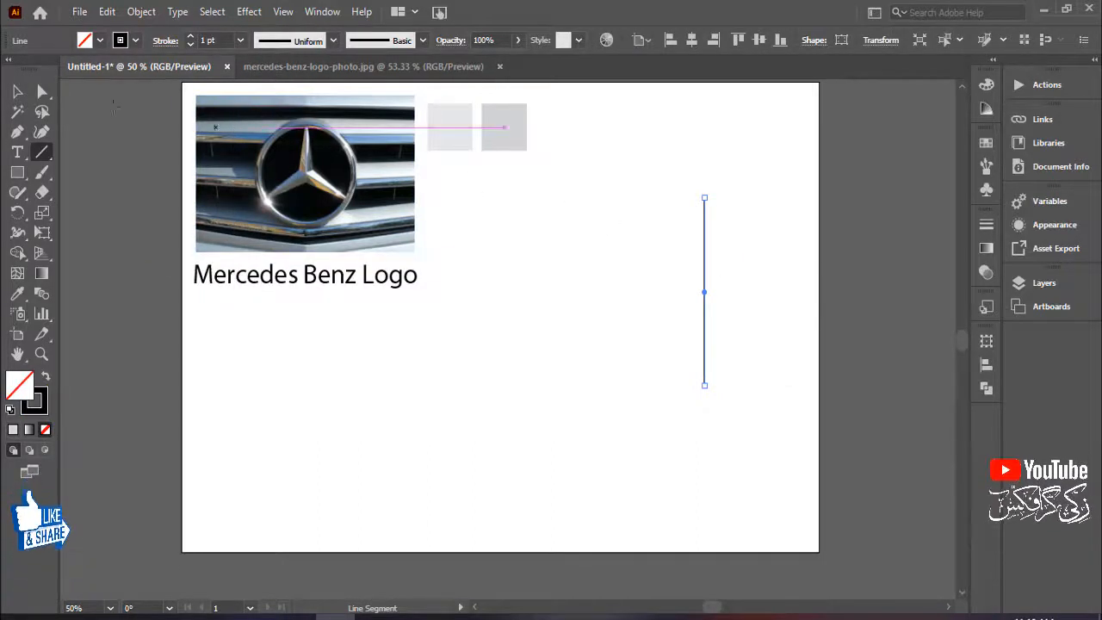
Paste a copy of the vertical line in place and set the copy's rotation angle to 82°
key(v)
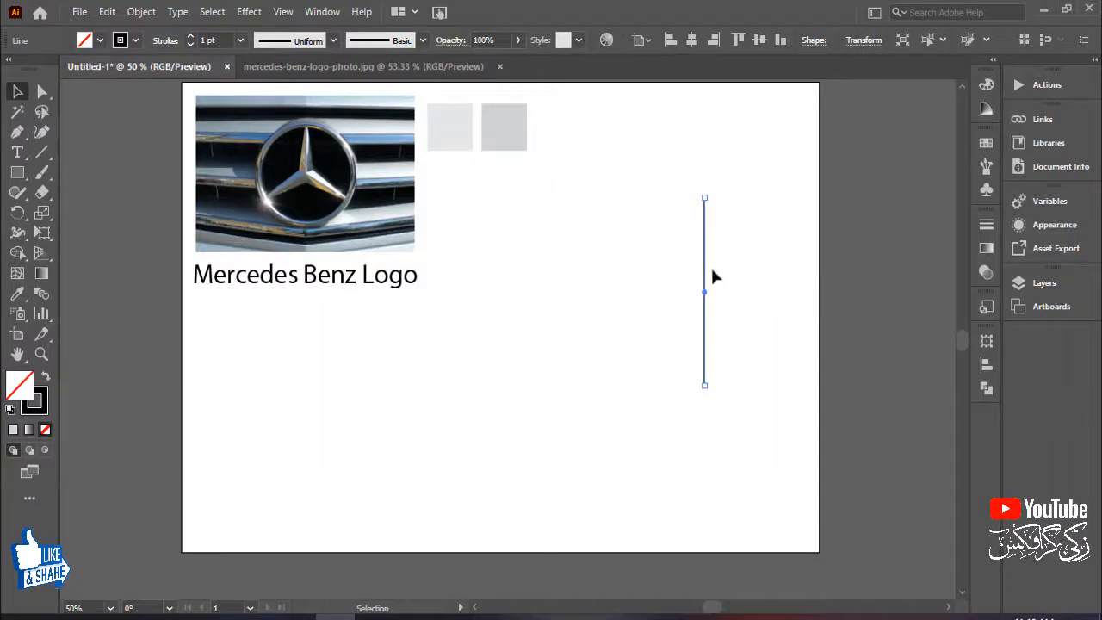
click(110, 14)
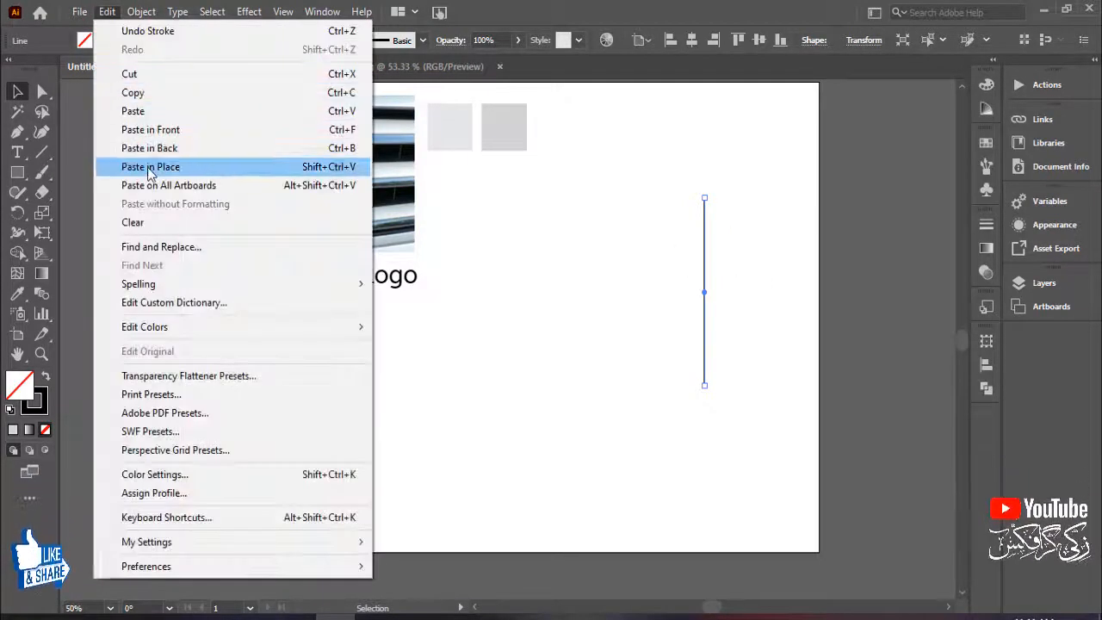
click(151, 169)
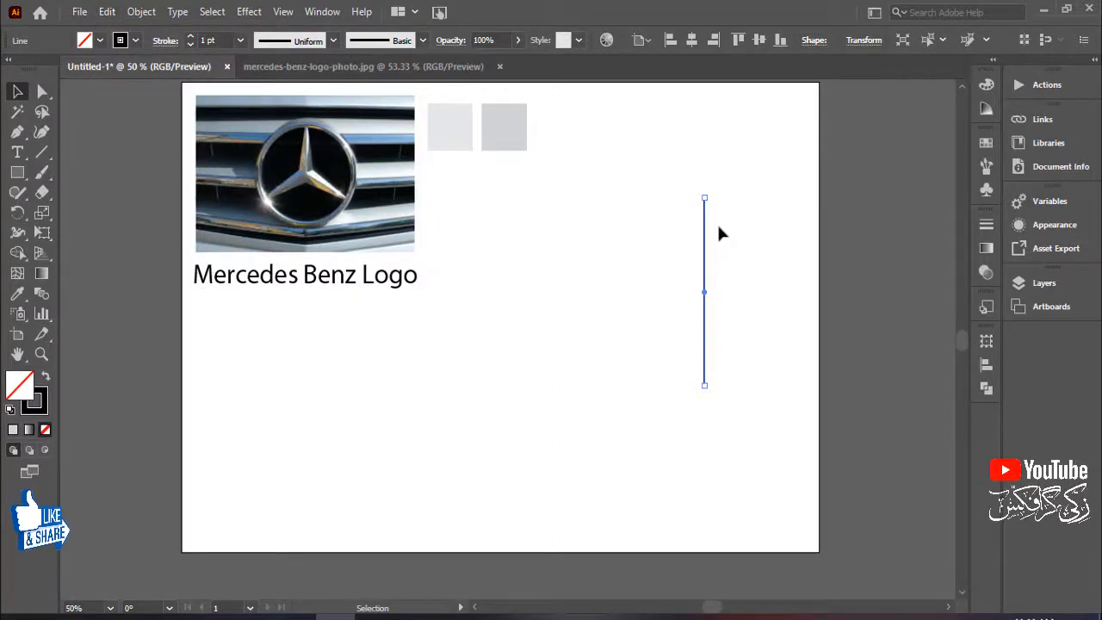
click(865, 40)
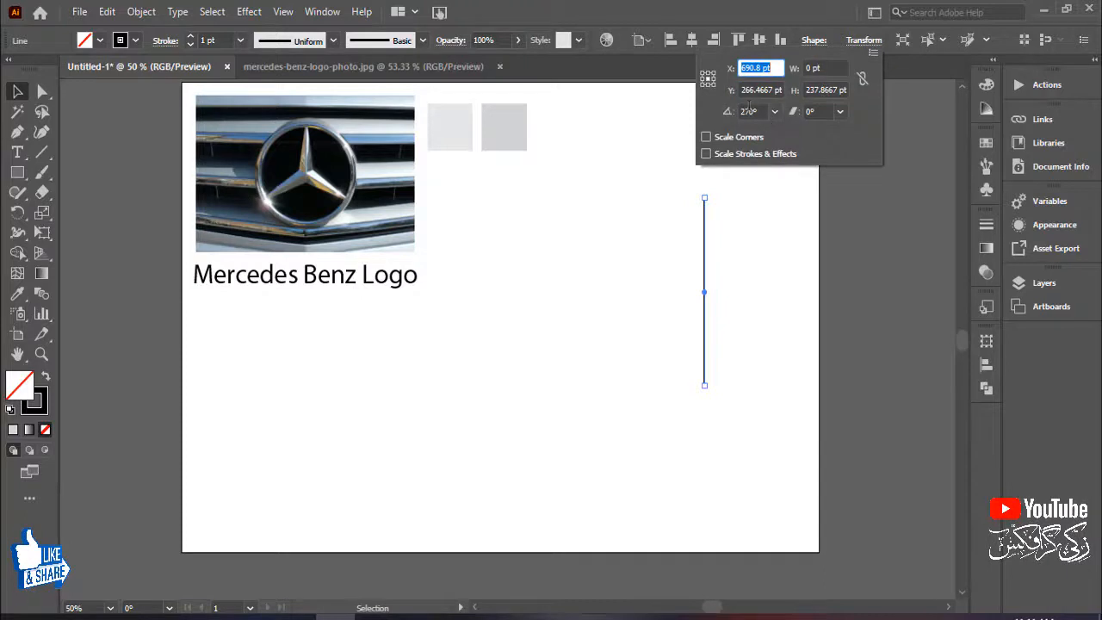
click(749, 111)
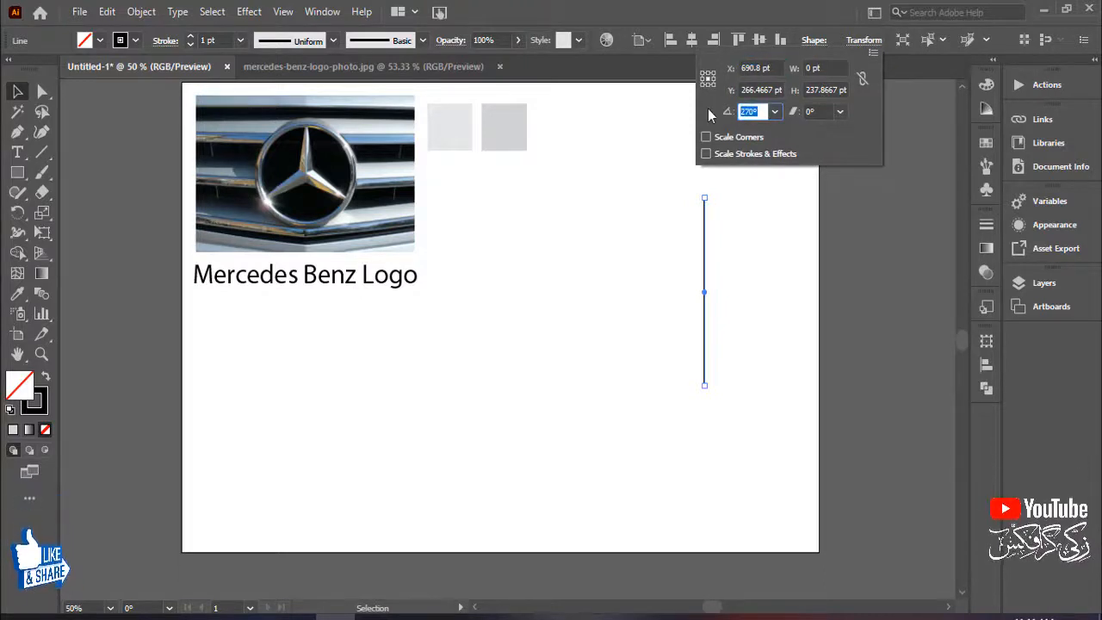
text(82)
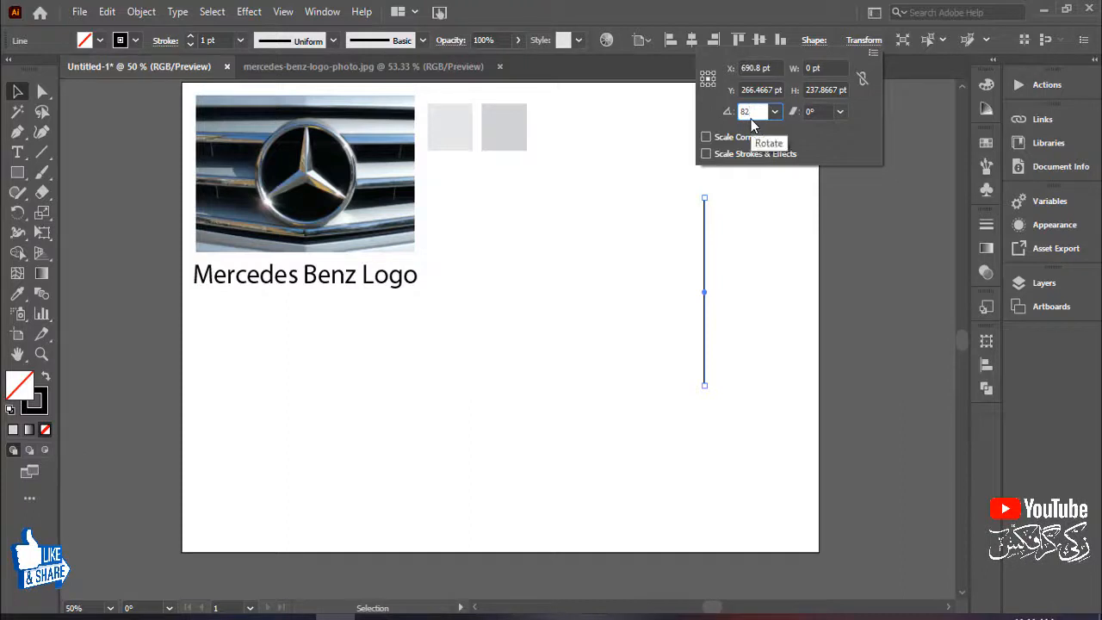
key(Return)
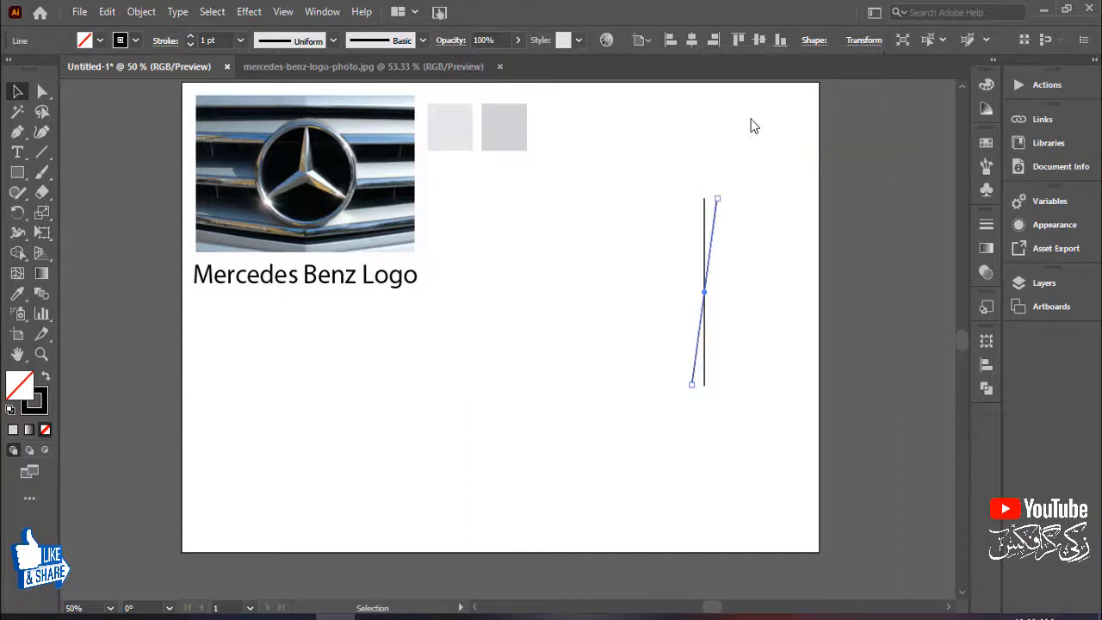
Create a reflected copy of the slanted line across the vertical axis and deselect it
right_click(712, 247)
mouse_move(814, 508)
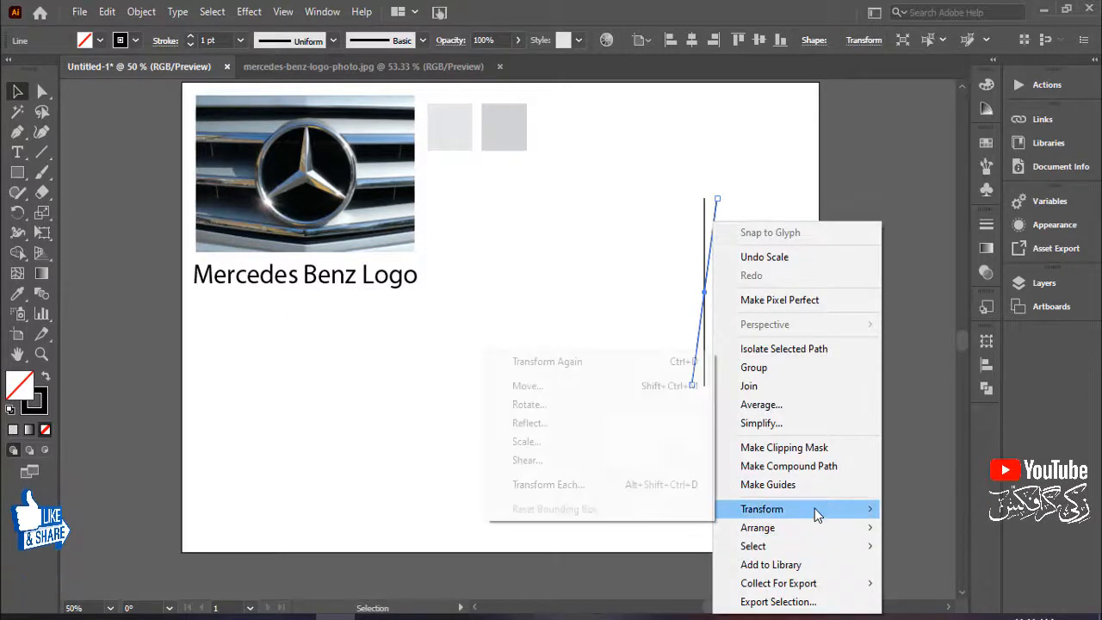
click(551, 423)
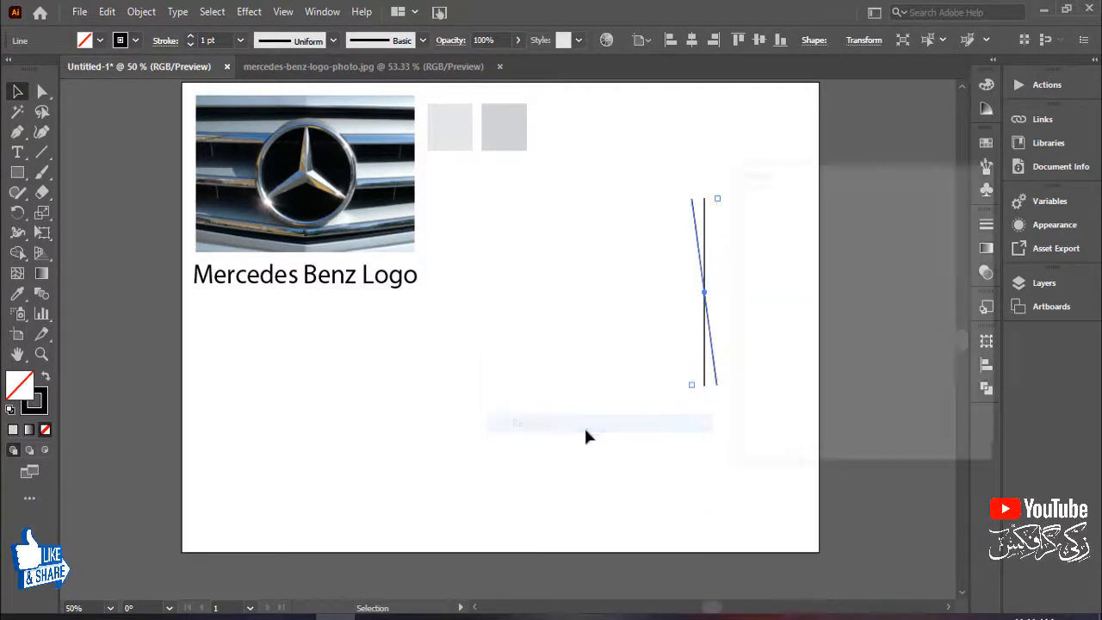
drag(853, 177, 898, 150)
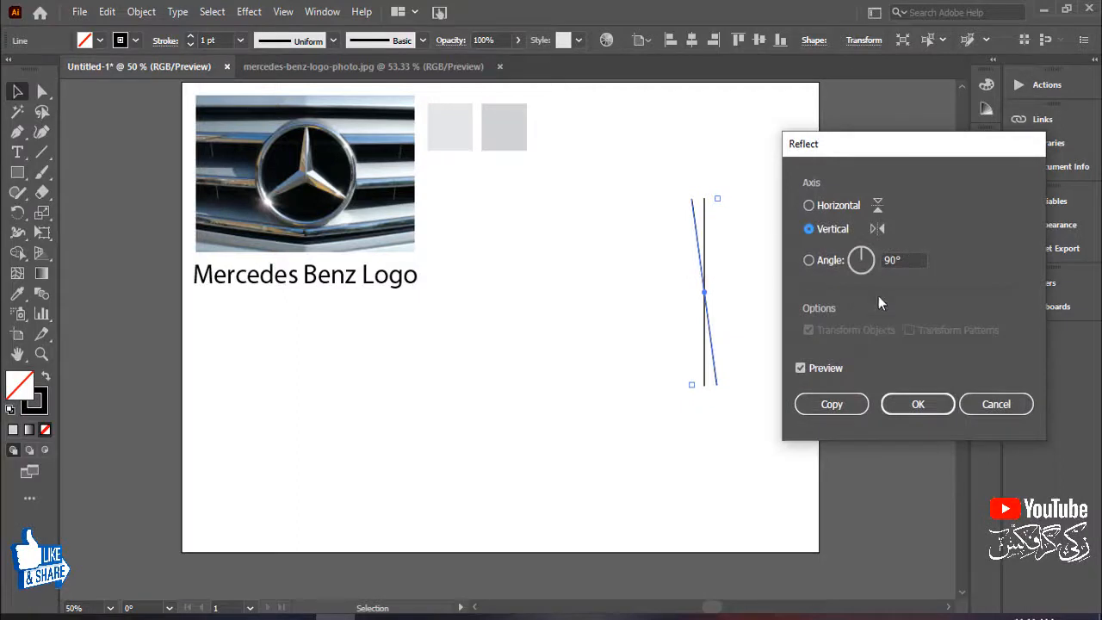
click(832, 405)
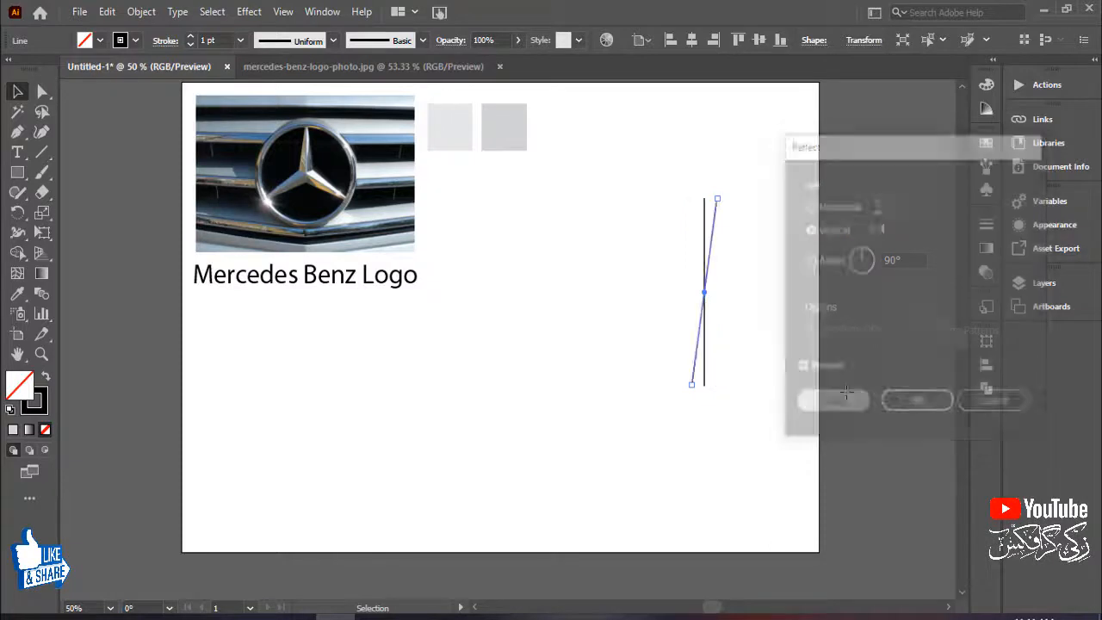
click(756, 262)
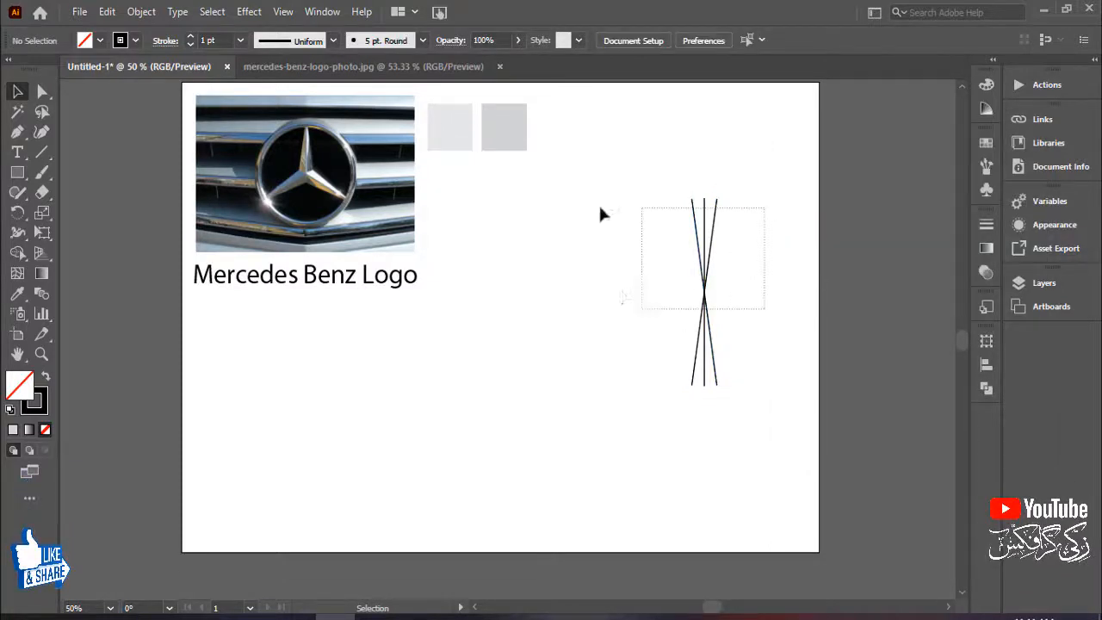
Move the upper endpoints of both slanted lines onto the vertical line's top end so all three meet in a point
drag(601, 213, 604, 216)
key(ctrl+plus)
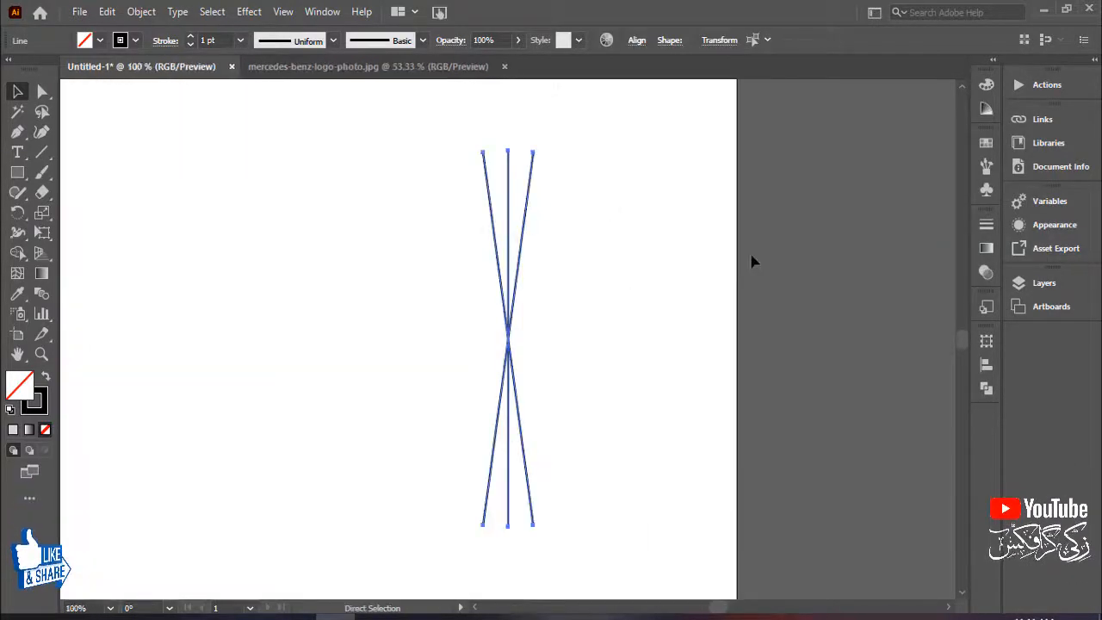
drag(667, 227, 694, 383)
drag(694, 298, 701, 288)
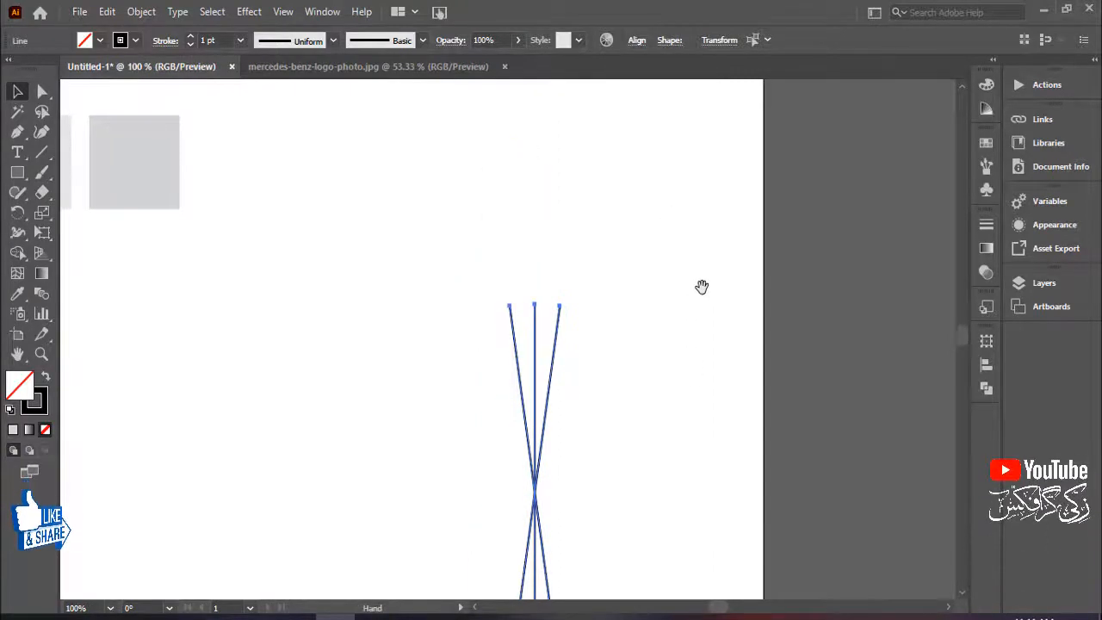
click(660, 313)
key(ctrl+plus)
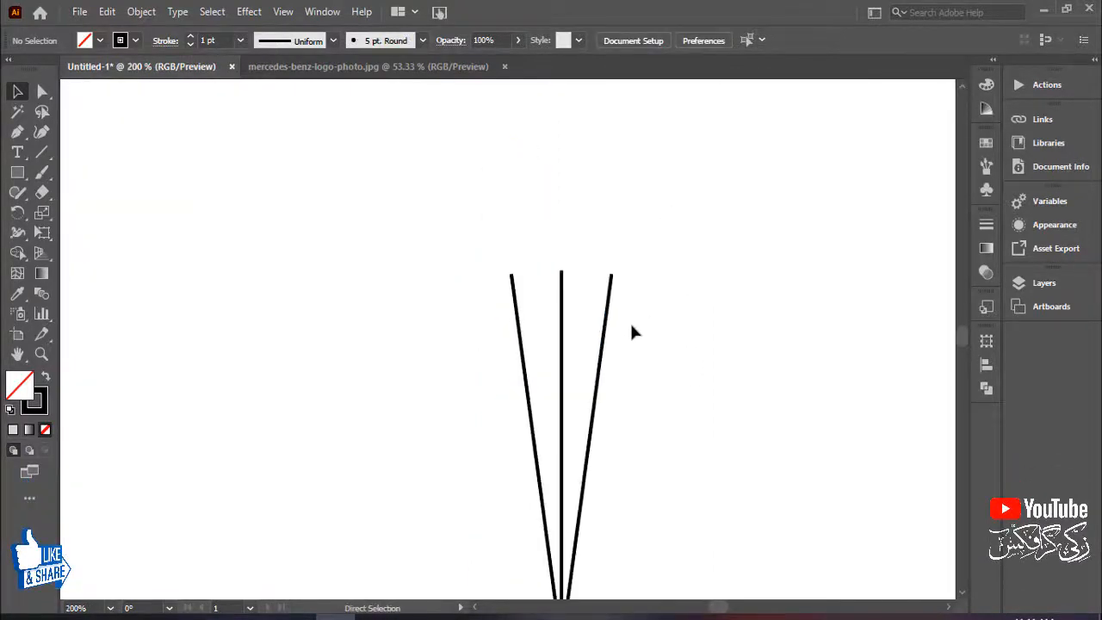
click(606, 326)
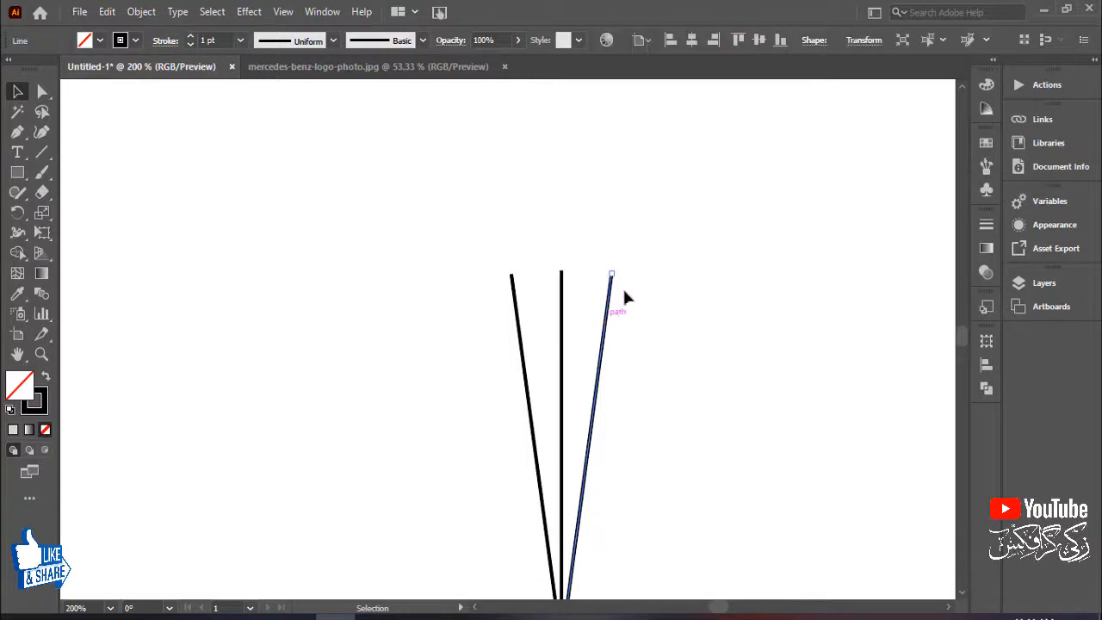
drag(612, 279, 562, 273)
click(626, 285)
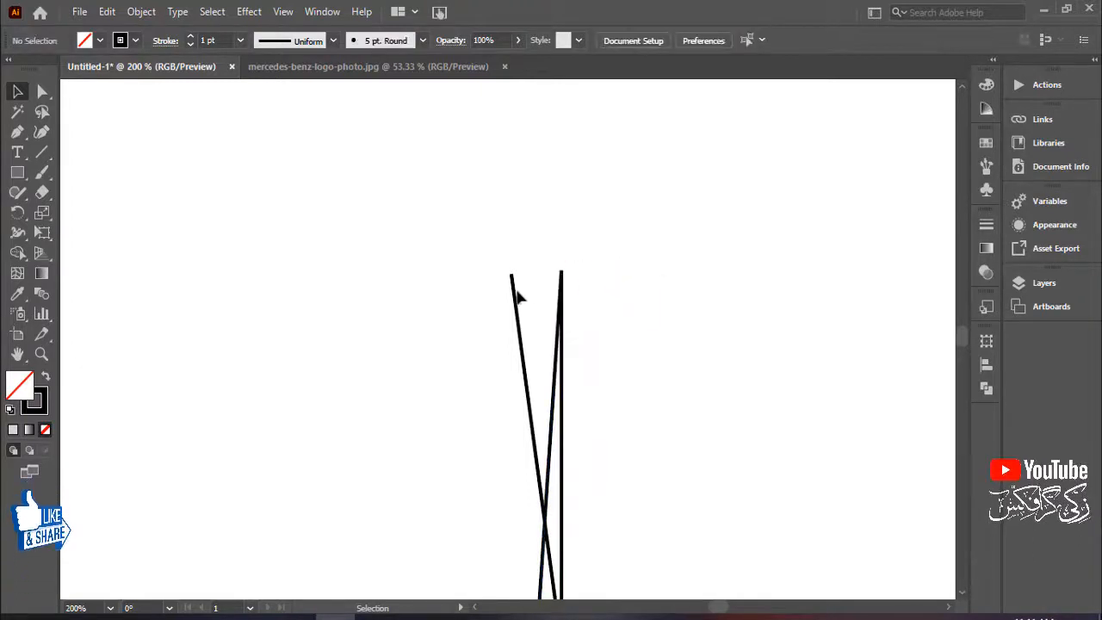
click(512, 279)
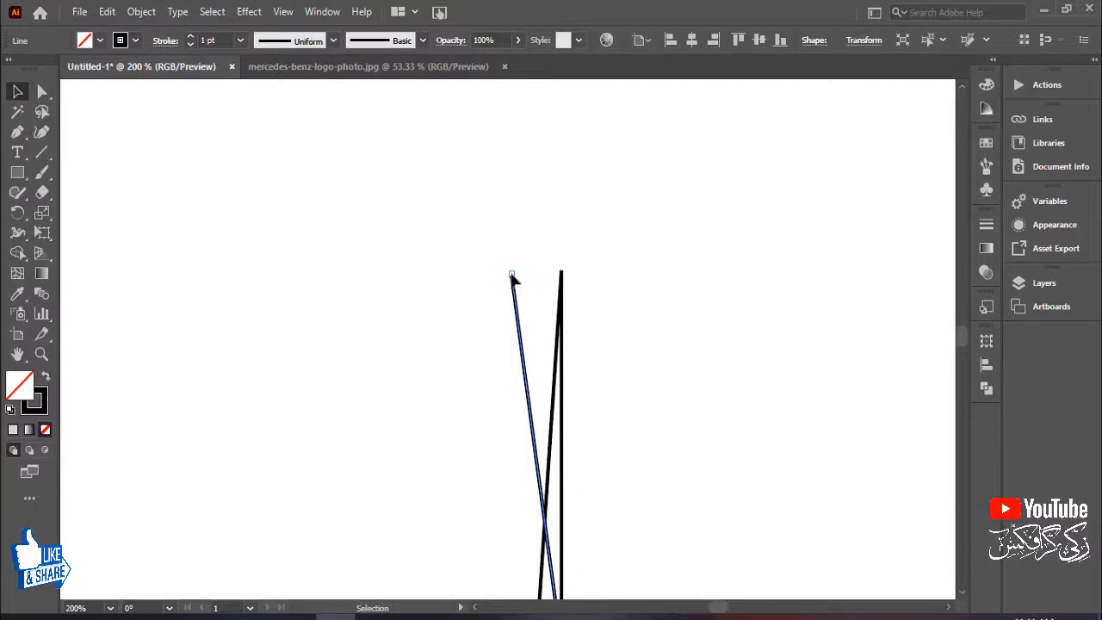
drag(512, 278, 561, 272)
click(648, 309)
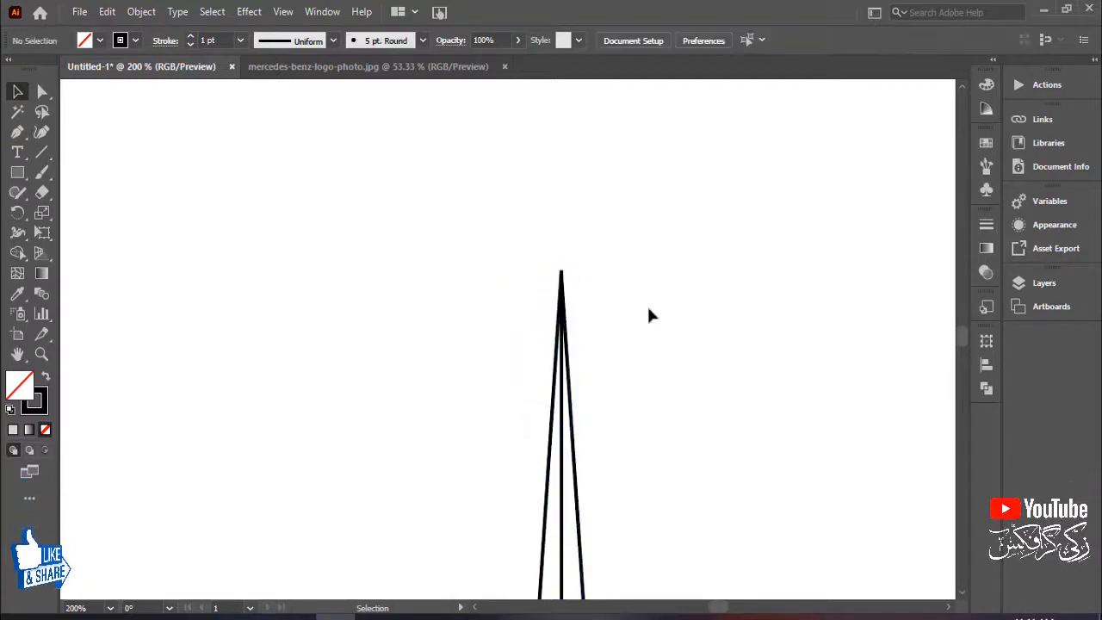
Group the three lines of the spike and move the group slightly to the left
drag(676, 570, 697, 307)
drag(692, 419, 835, 368)
key(ctrl+minus)
key(ctrl+minus)
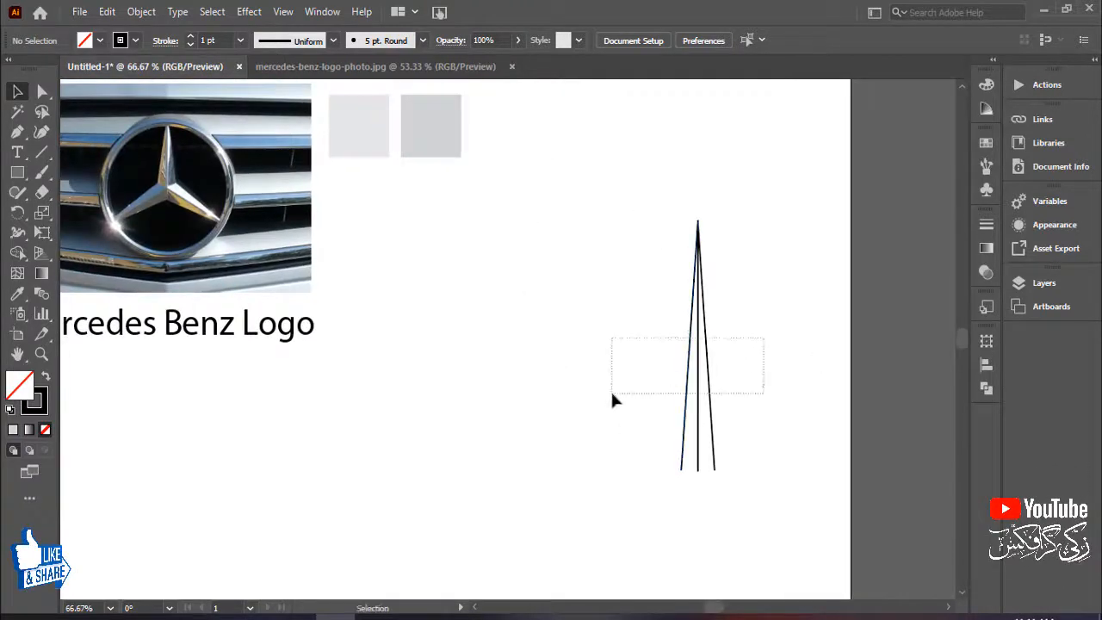
drag(613, 397, 613, 398)
drag(718, 344, 701, 322)
right_click(721, 453)
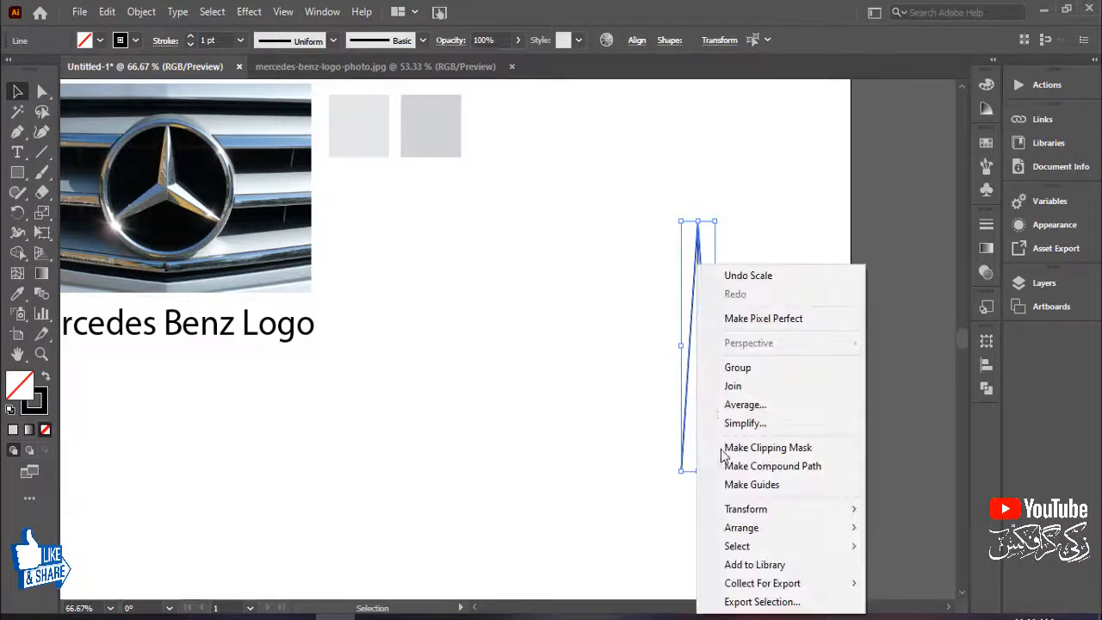
click(738, 368)
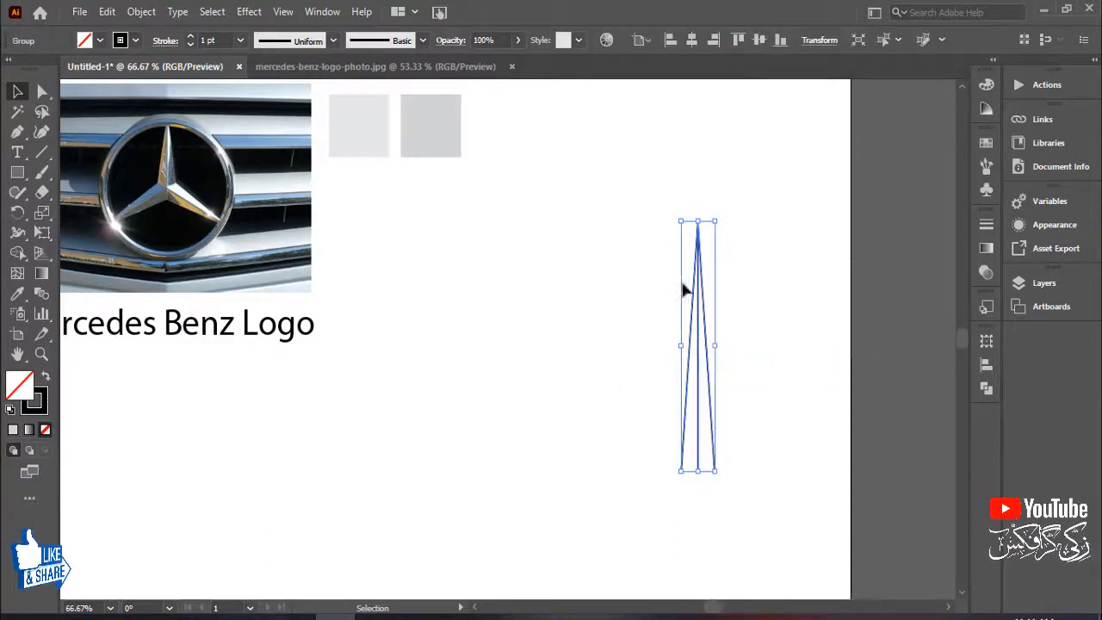
drag(700, 295, 675, 298)
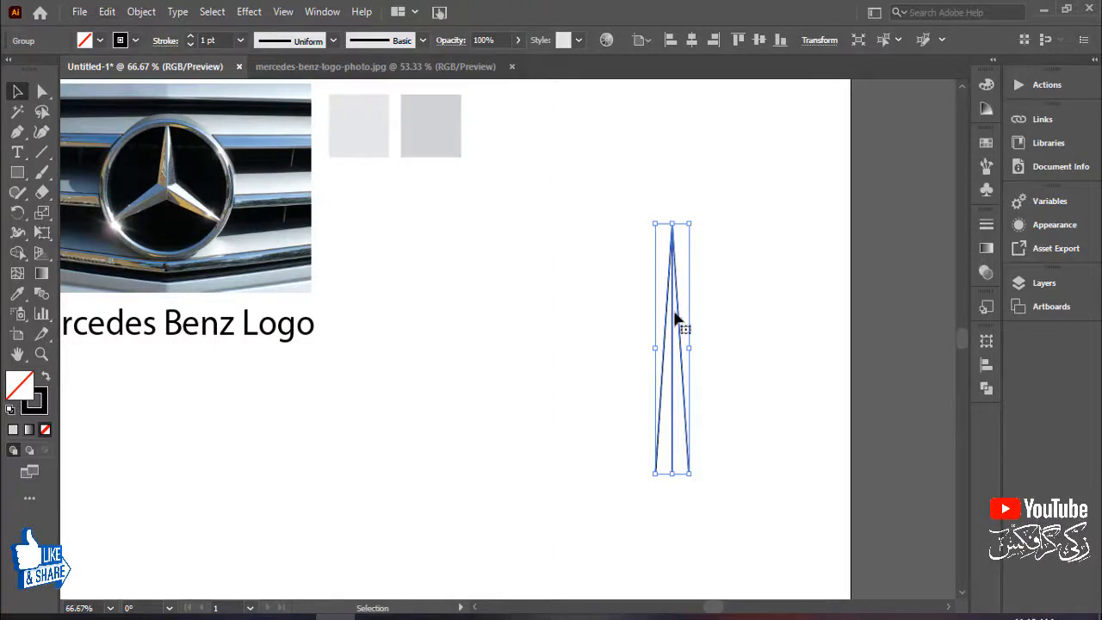
Copy the spike group, paste it in place and rotate the pasted copy by 120°
click(107, 11)
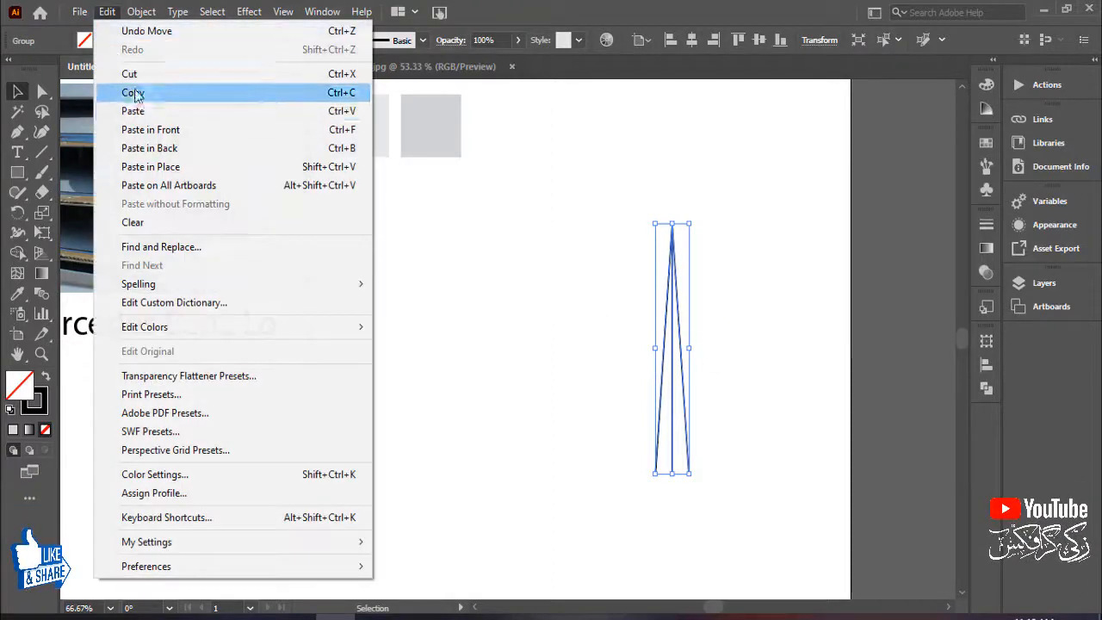
click(133, 93)
click(108, 14)
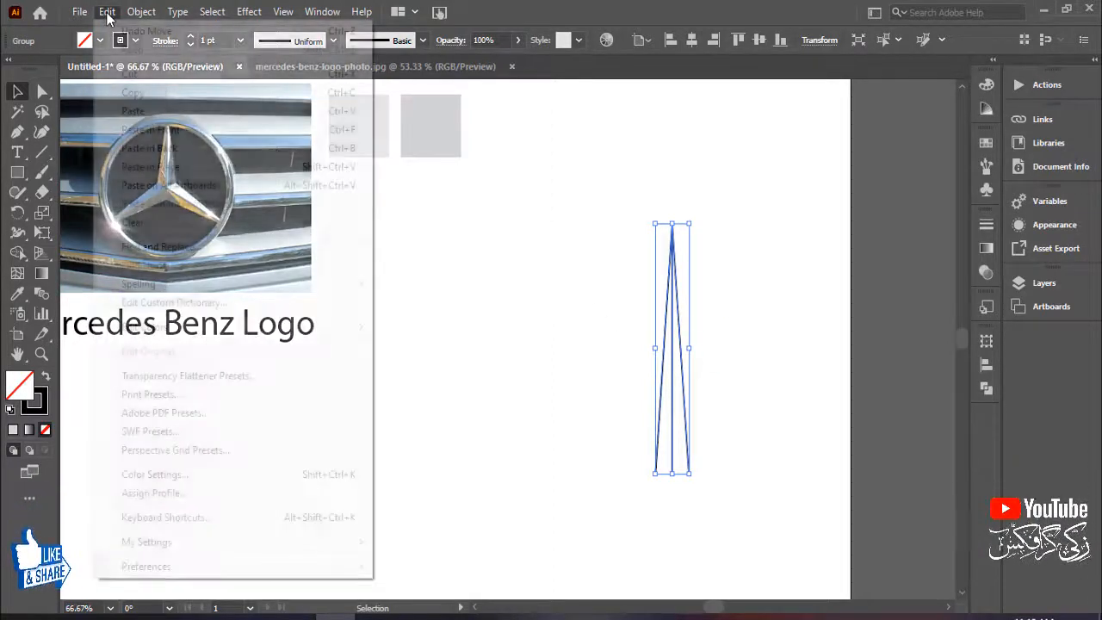
click(151, 166)
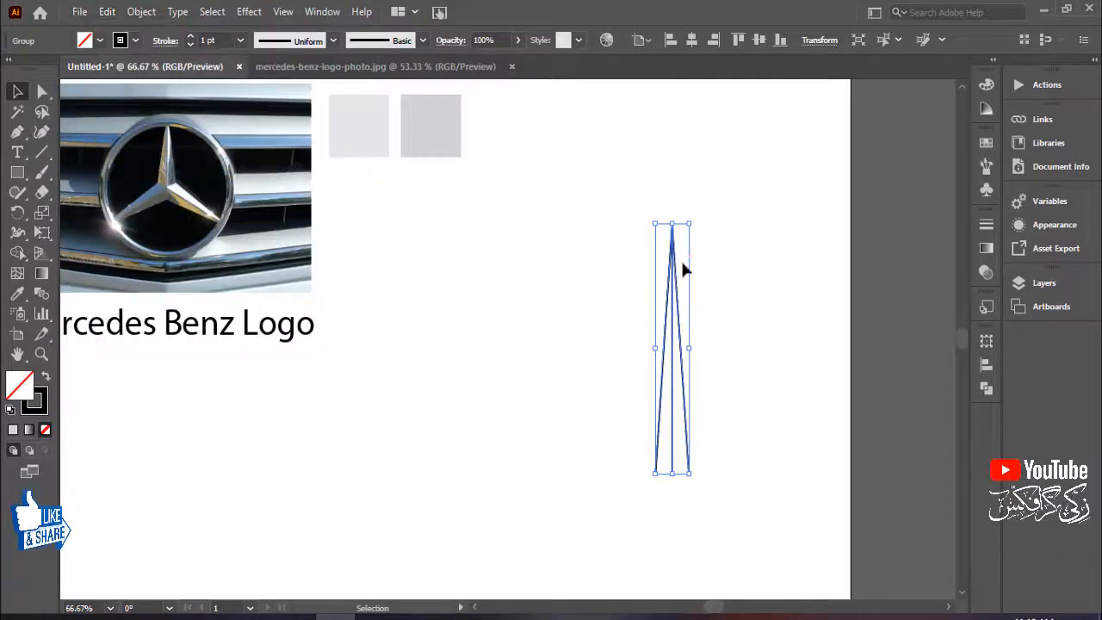
click(824, 43)
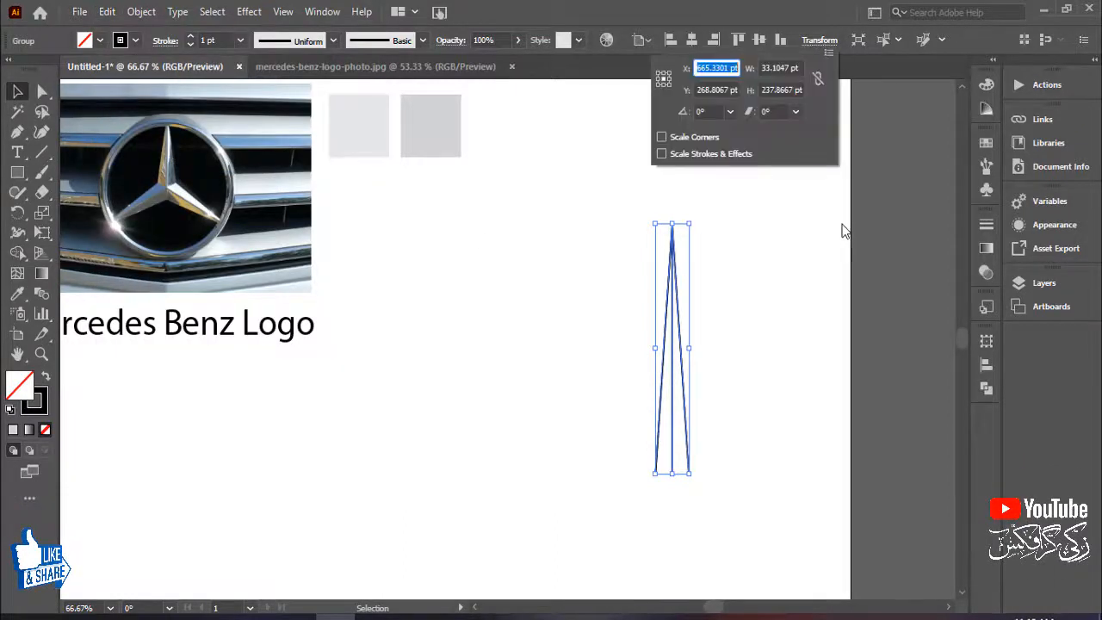
click(701, 111)
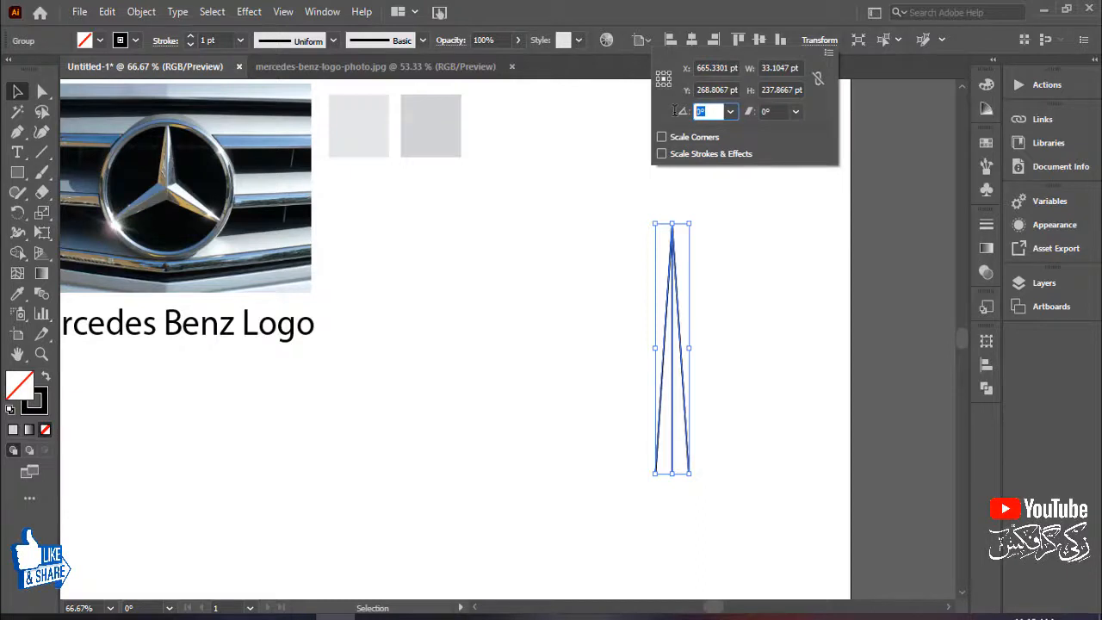
text(120)
key(Return)
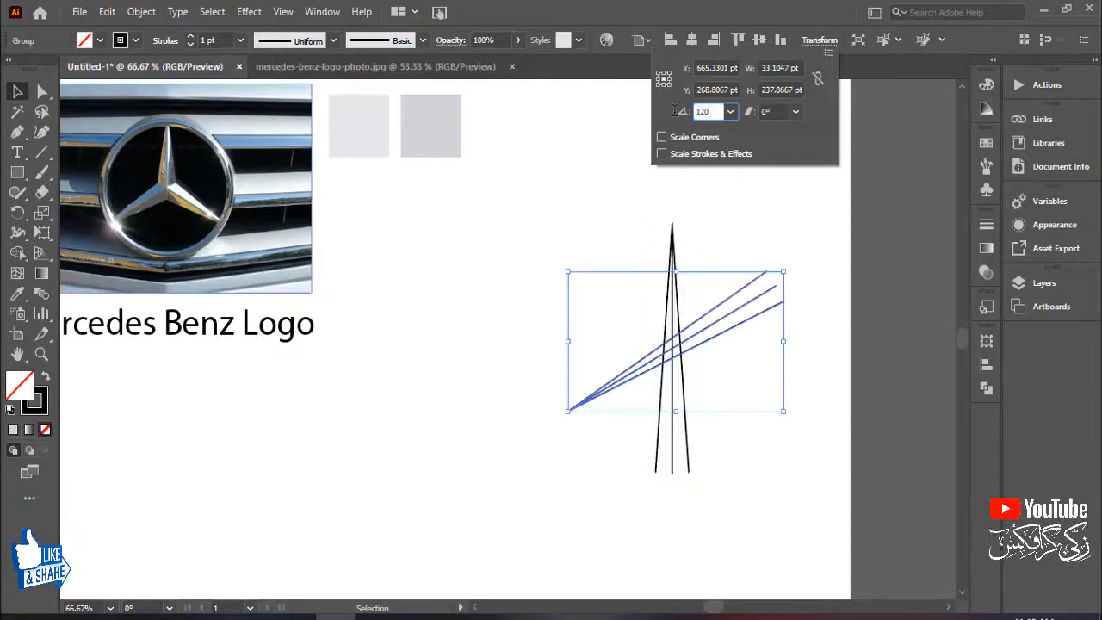
Create a reflected copy of the rotated spike group across the vertical axis
right_click(739, 326)
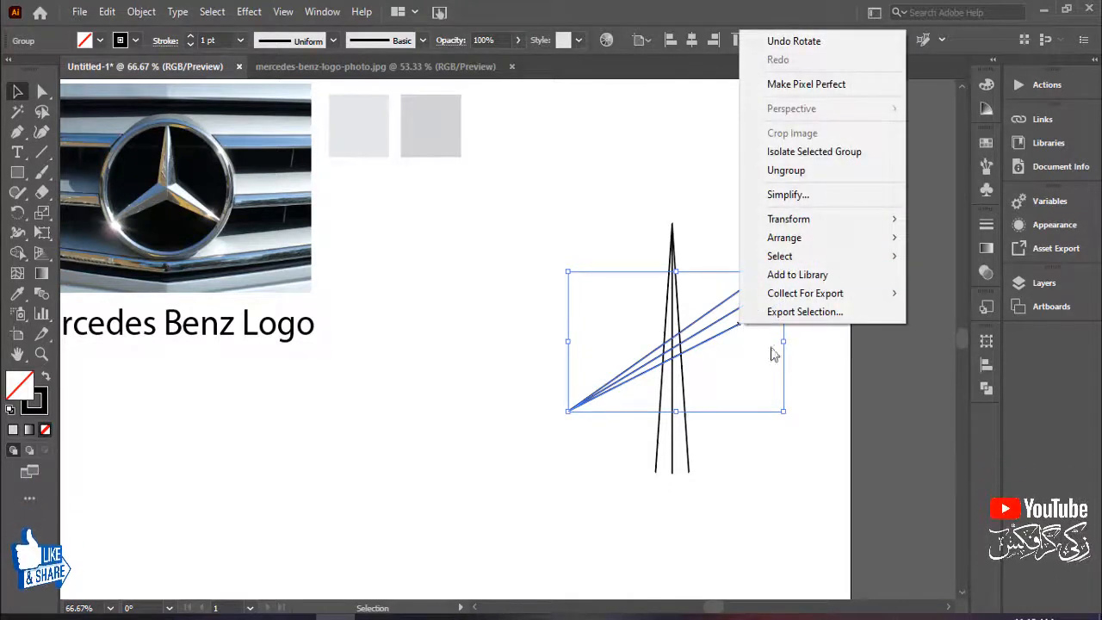
mouse_move(800, 218)
click(593, 283)
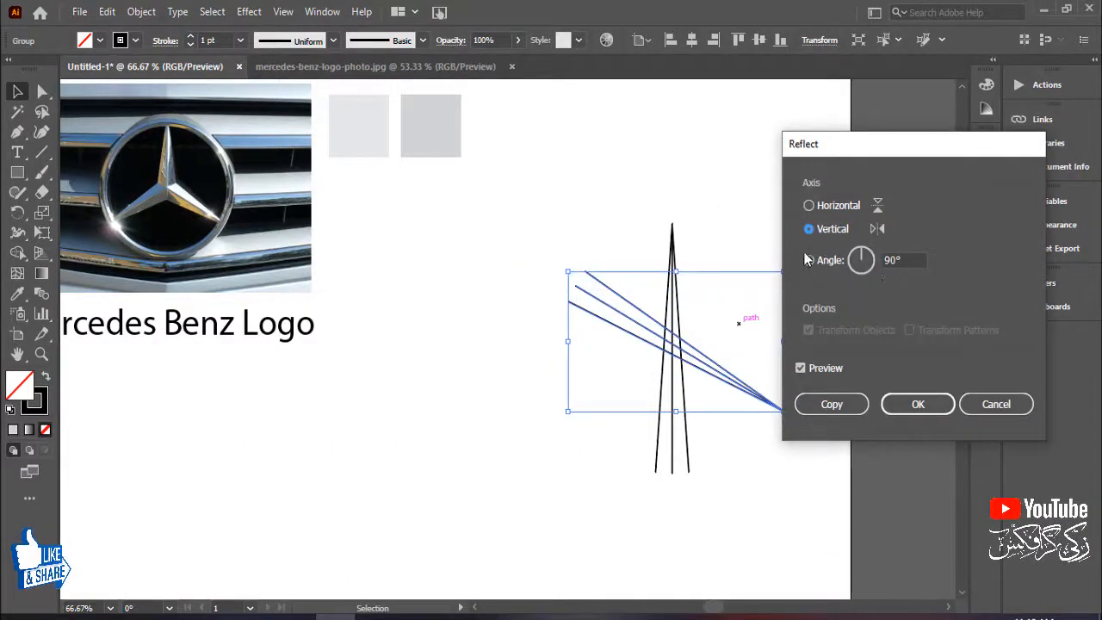
click(832, 404)
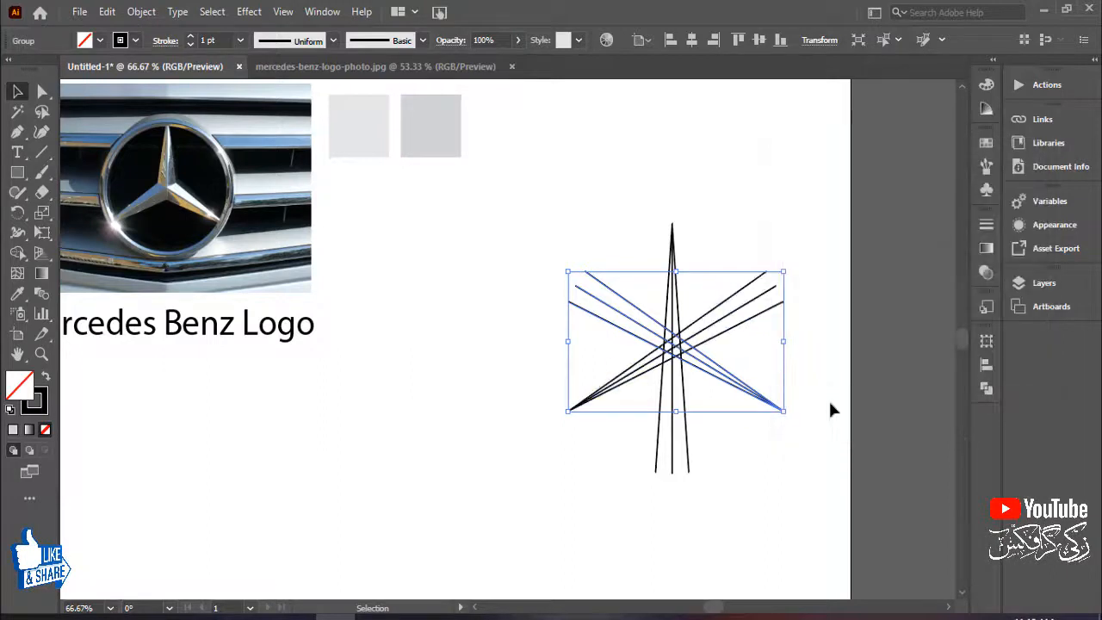
Align the three spike groups to each other by their horizontal and vertical centers
click(830, 275)
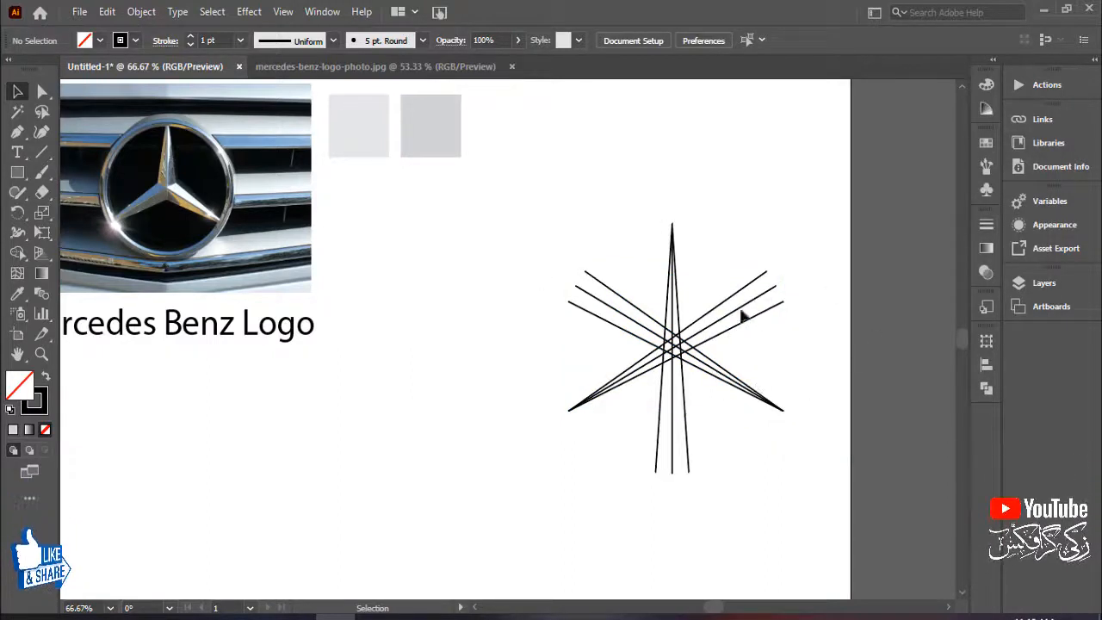
click(666, 317)
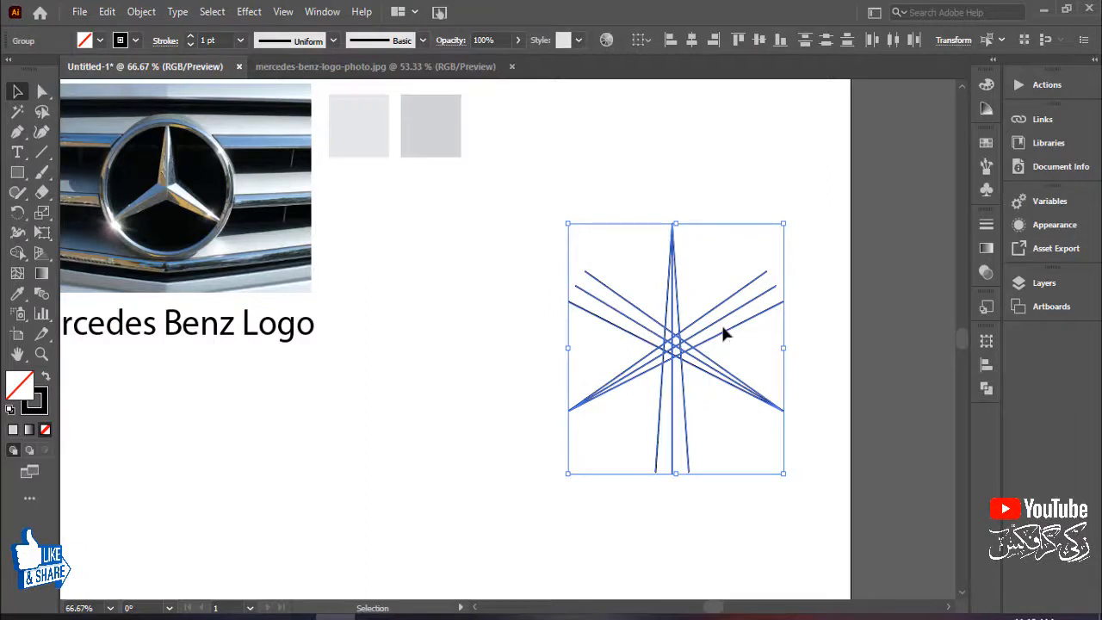
click(699, 40)
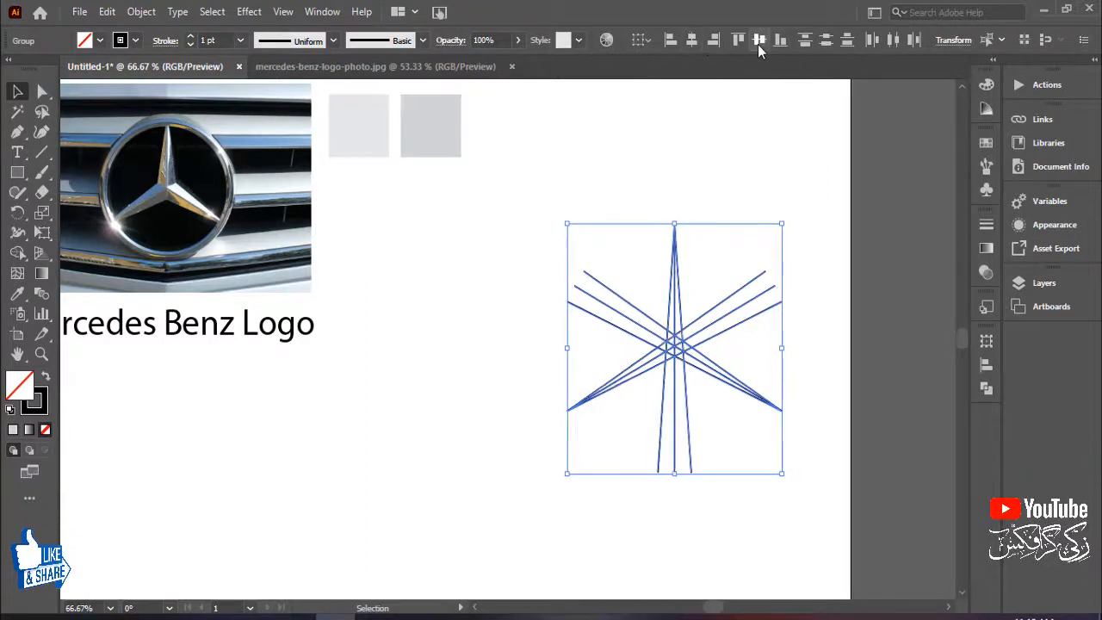
click(758, 44)
click(738, 168)
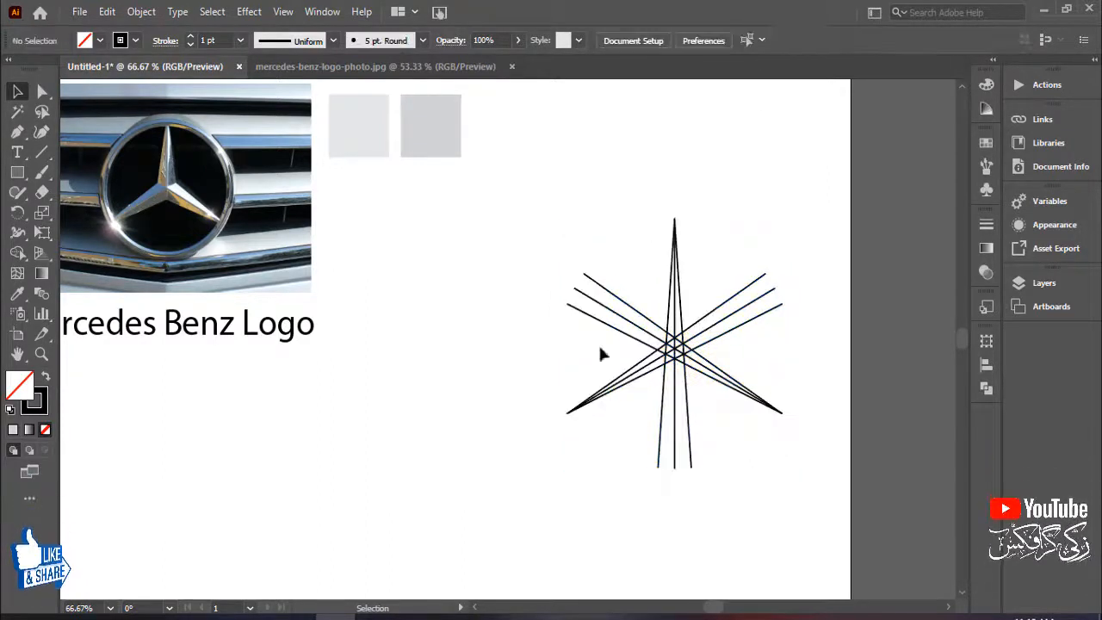
Set the stroke weight of all three spike groups to 0.5 pt
drag(793, 387, 796, 384)
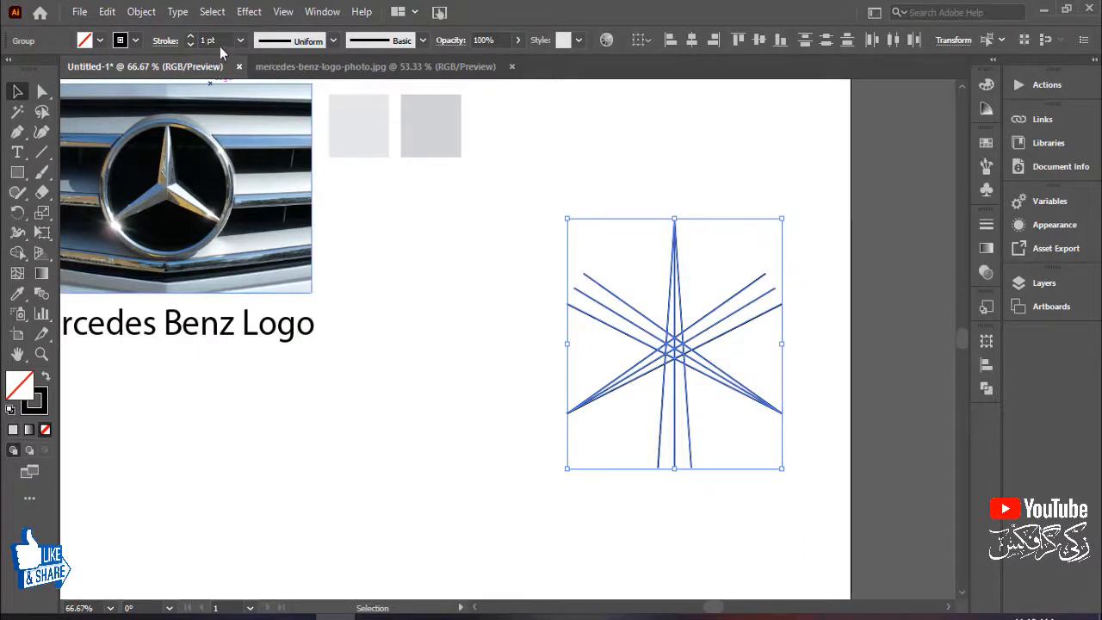
click(190, 44)
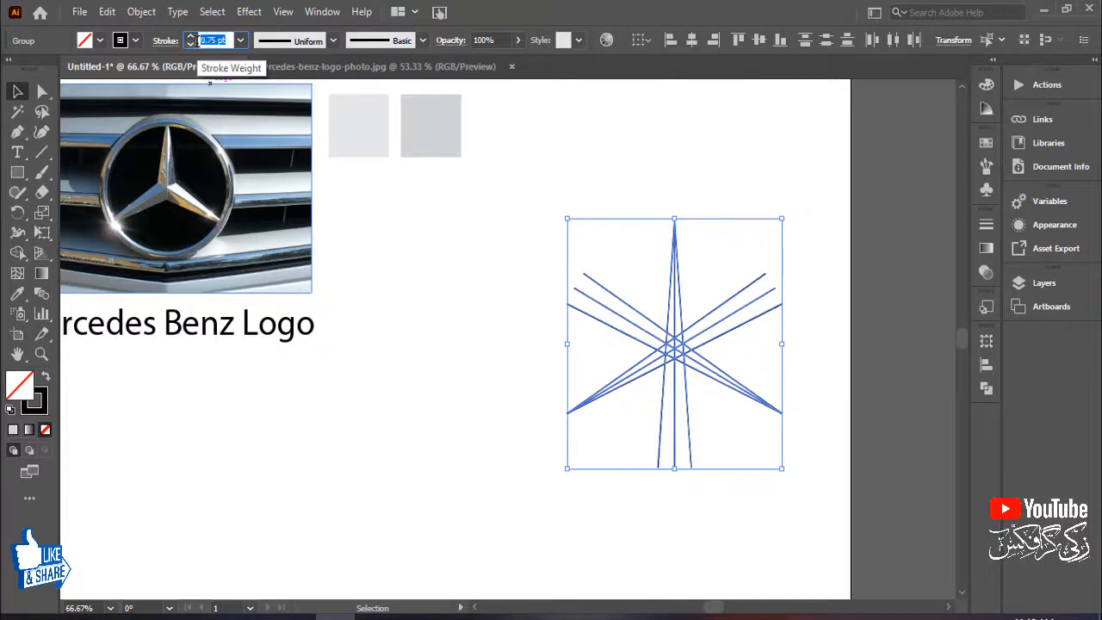
click(190, 43)
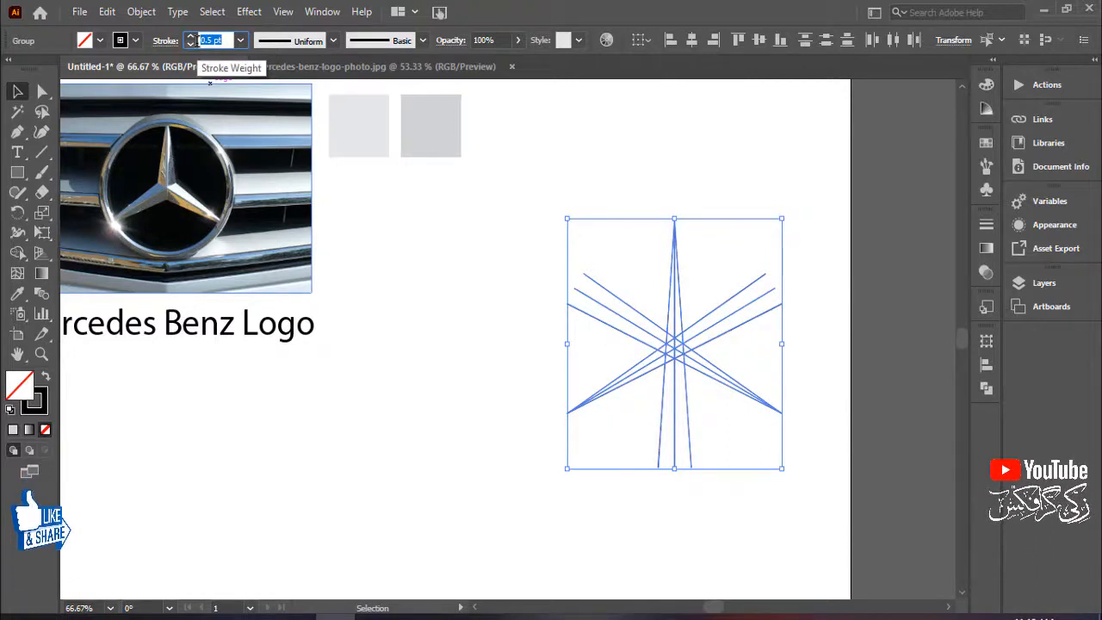
Trim away the line ends that extend past the star's centre with the Shape Builder, leaving only the three pointed spikes
drag(439, 216, 814, 346)
key(ctrl+1)
key(space)
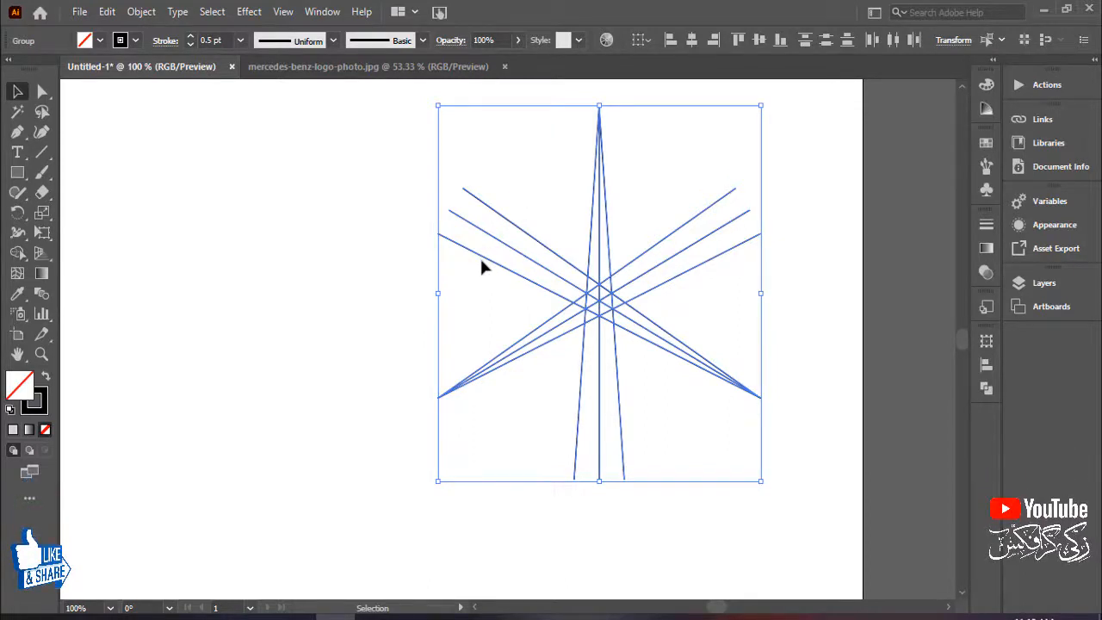
click(17, 252)
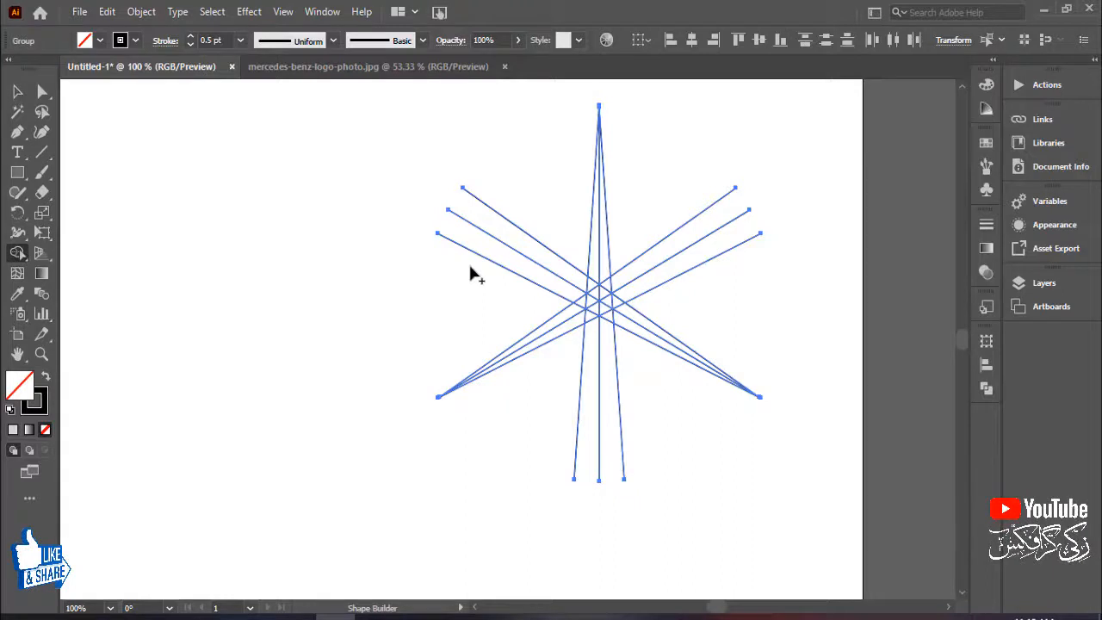
drag(555, 201, 462, 276)
drag(531, 438, 667, 302)
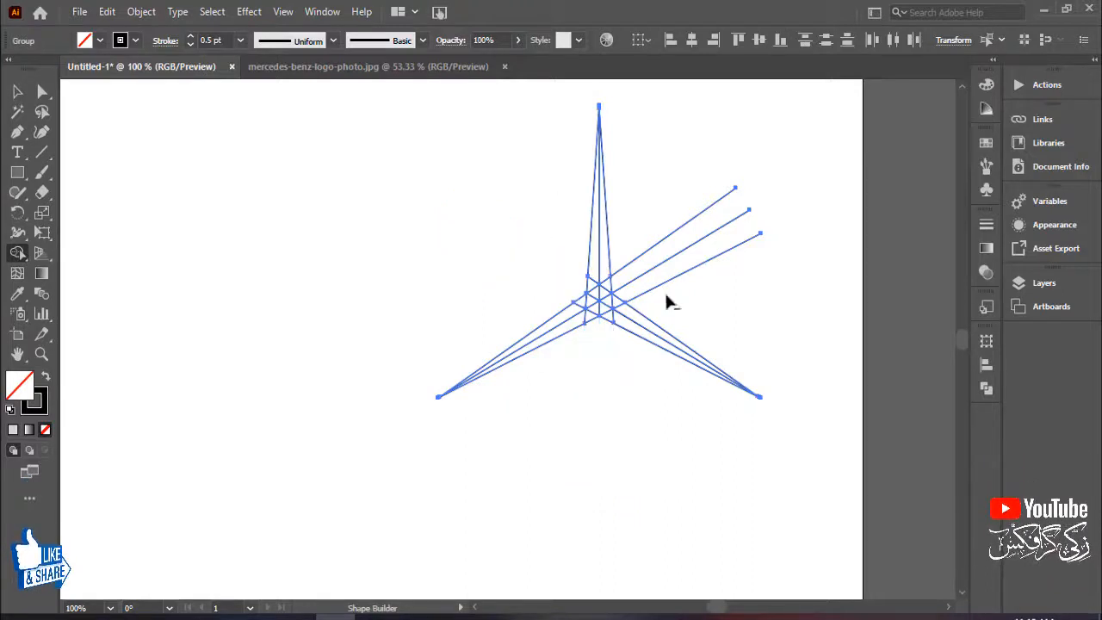
drag(741, 297, 742, 299)
click(17, 91)
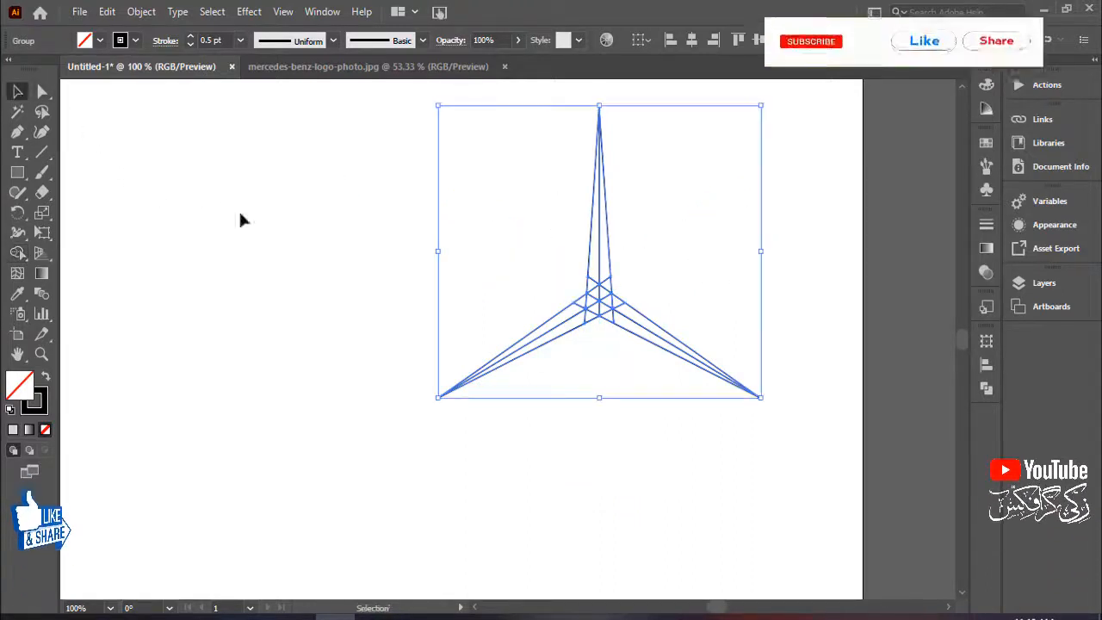
click(458, 243)
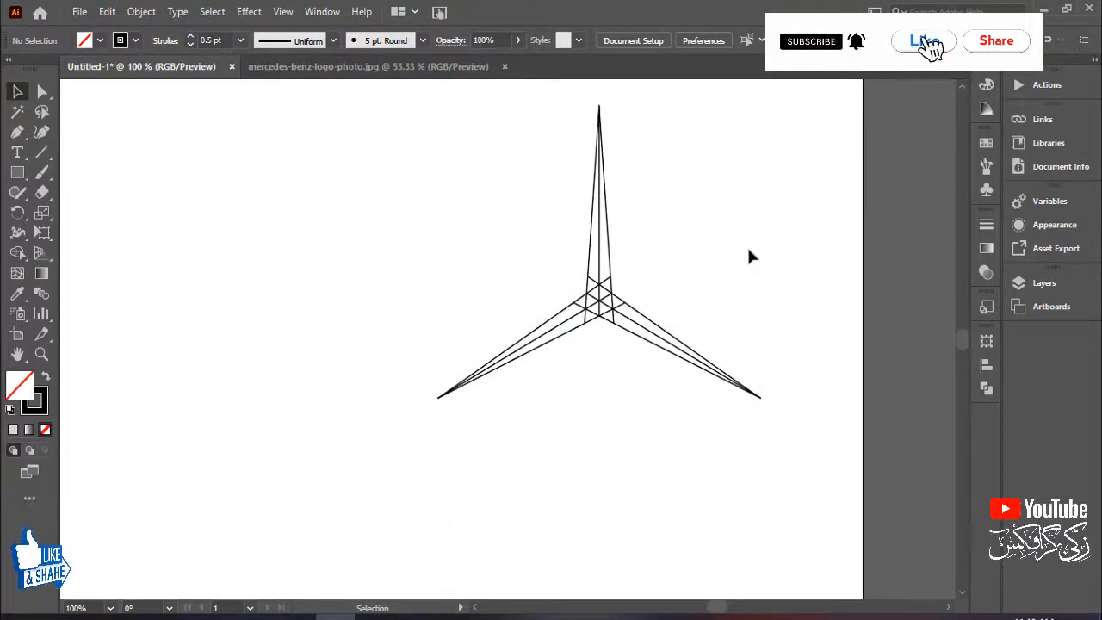
click(527, 334)
click(678, 473)
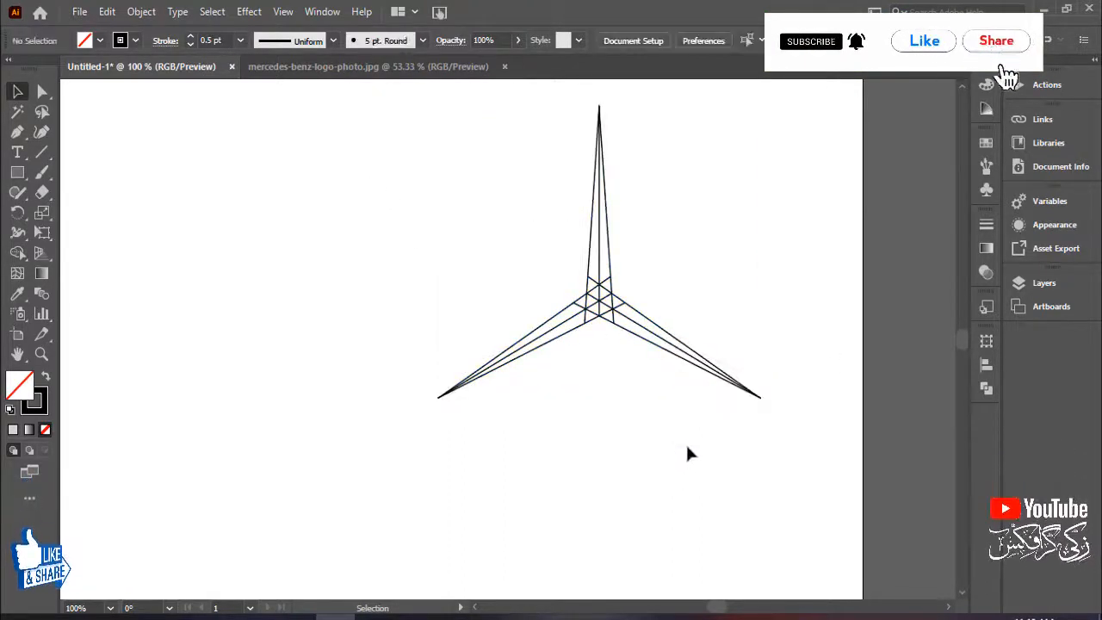
click(583, 332)
drag(600, 313, 585, 354)
click(803, 355)
Move the whole star away from the artboard's right edge, leftward and slightly down toward the middle
key(ctrl+minus)
key(ctrl+minus)
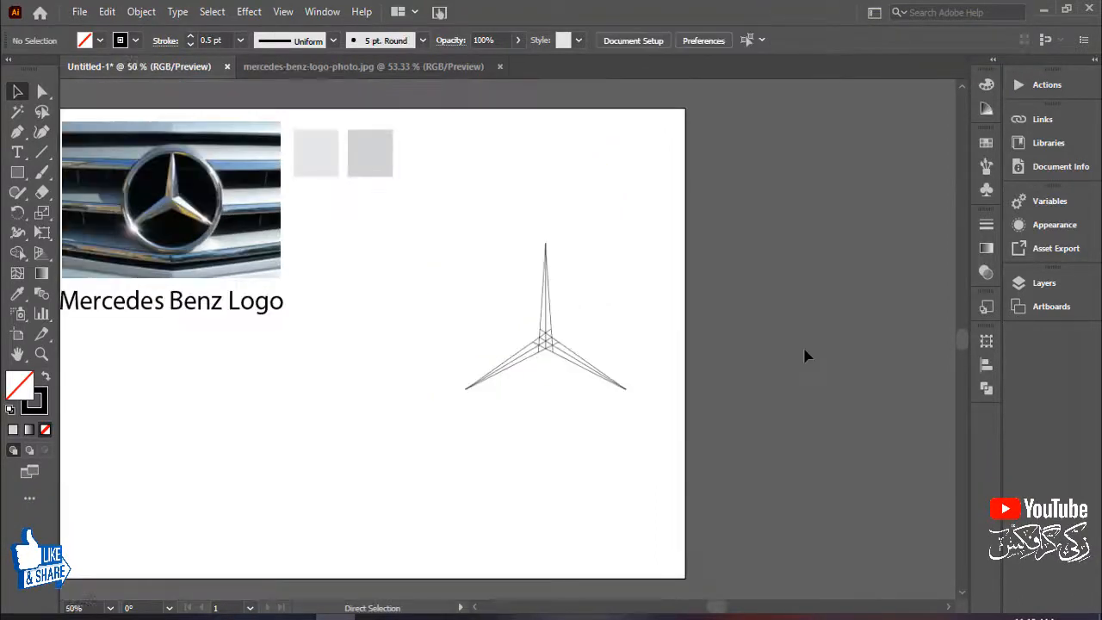
key(space)
drag(610, 344, 525, 370)
click(594, 383)
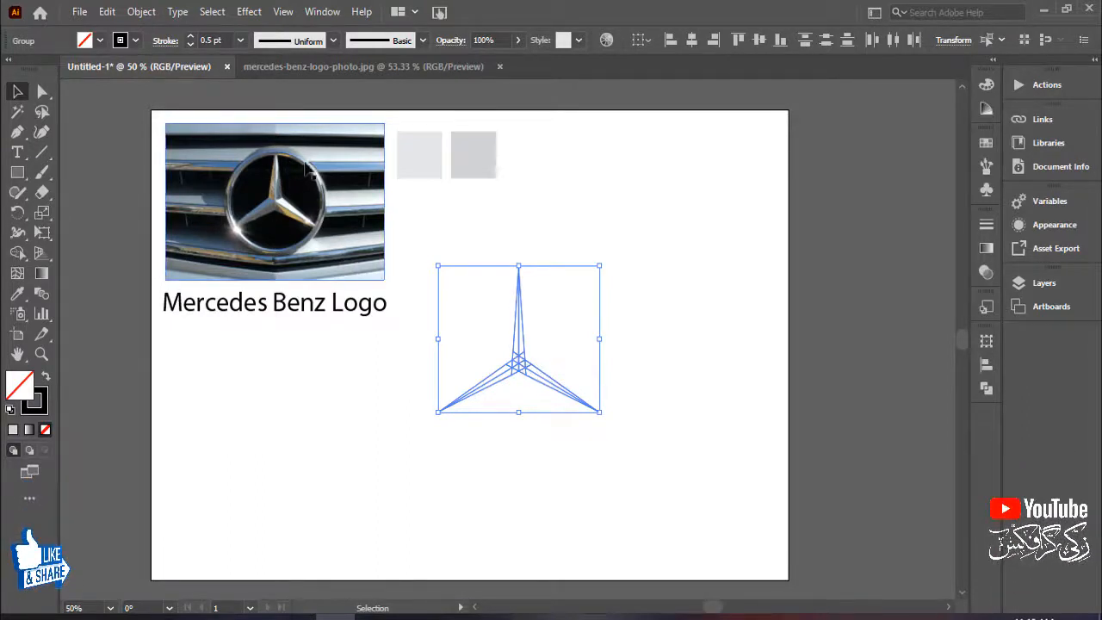
click(674, 327)
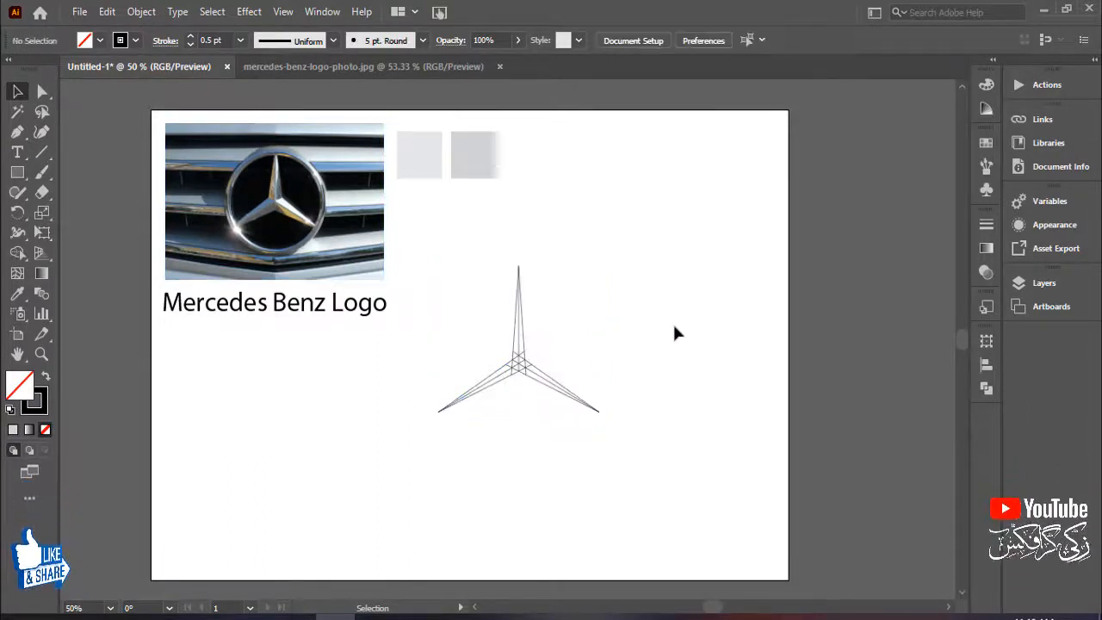
Draw an ellipse outward from the star's centre so that its outline meets the tips of the three spikes
key(ctrl+1)
key(ctrl+equal)
key(ctrl+equal)
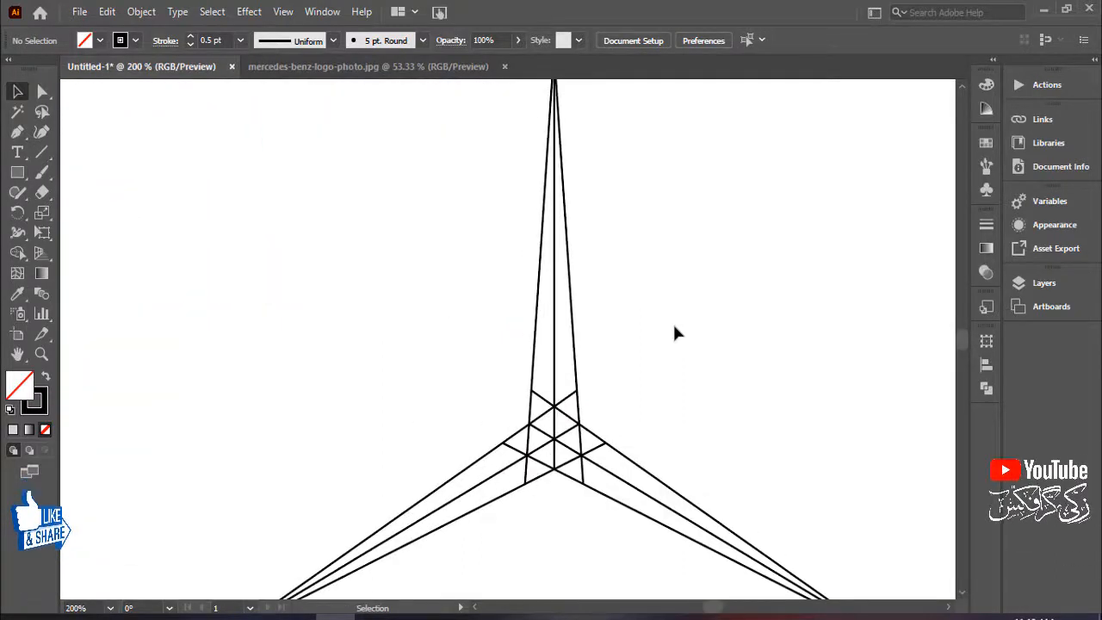
key(ctrl+minus)
key(ctrl+minus)
drag(691, 326, 701, 305)
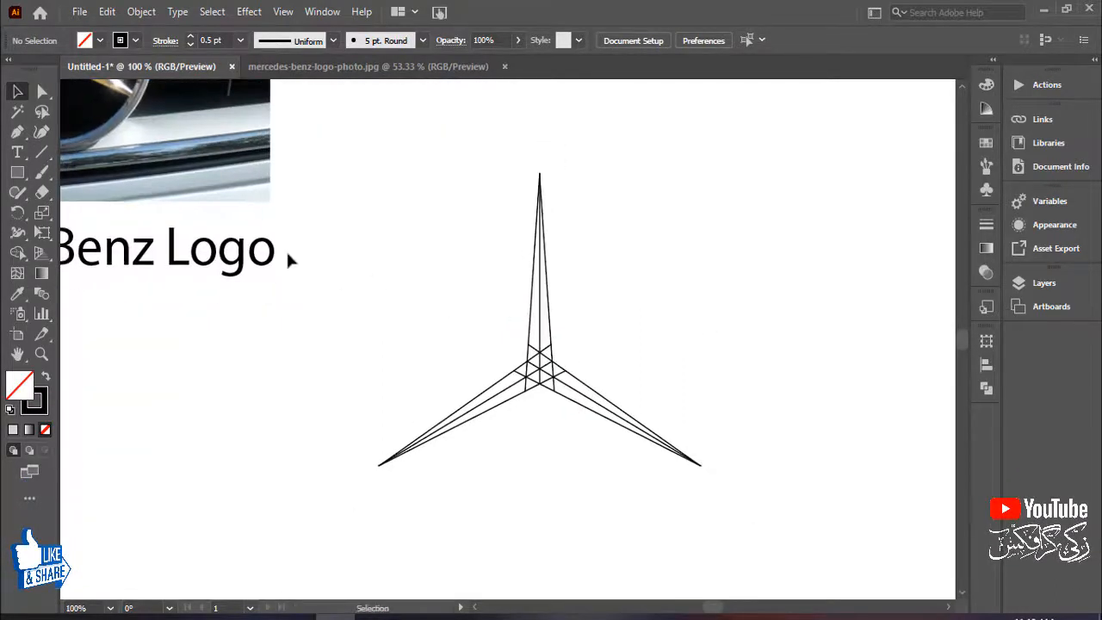
drag(15, 178, 115, 208)
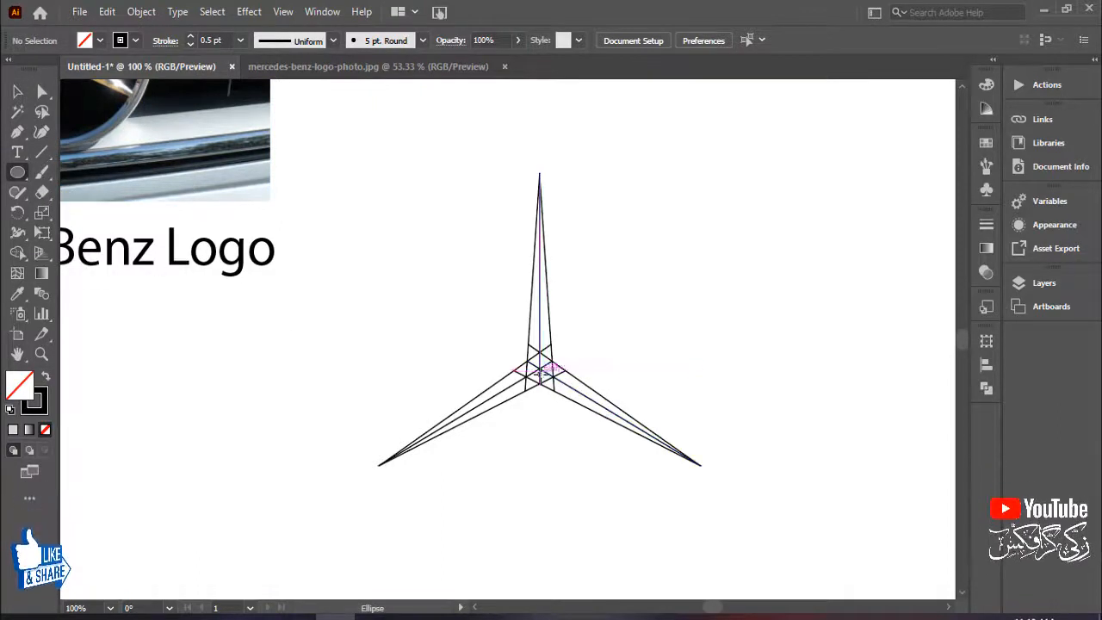
drag(539, 368, 728, 561)
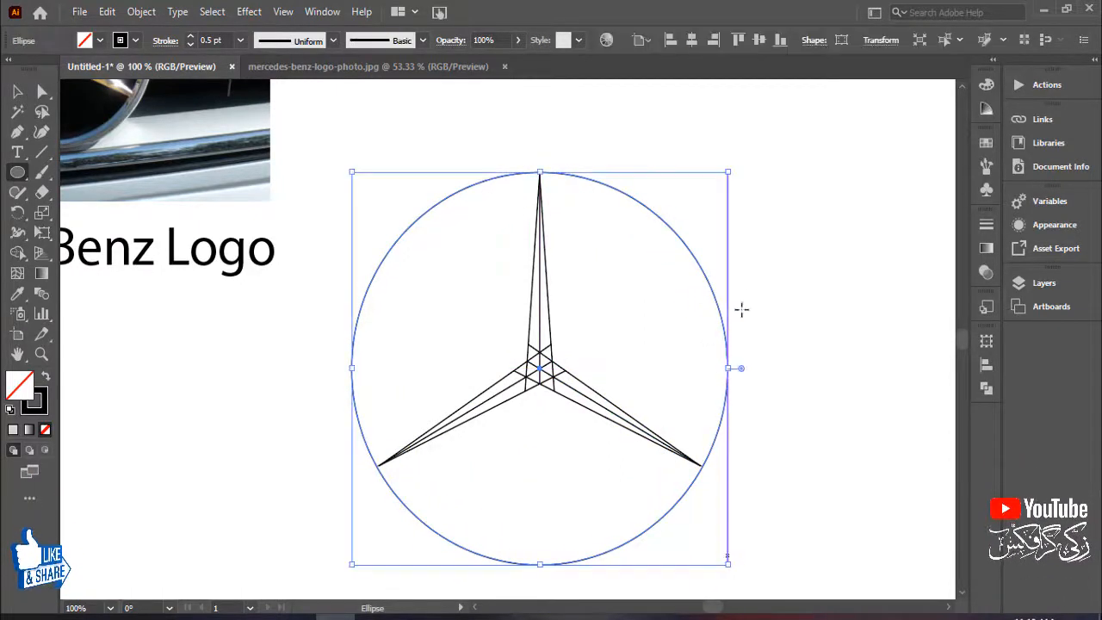
click(19, 93)
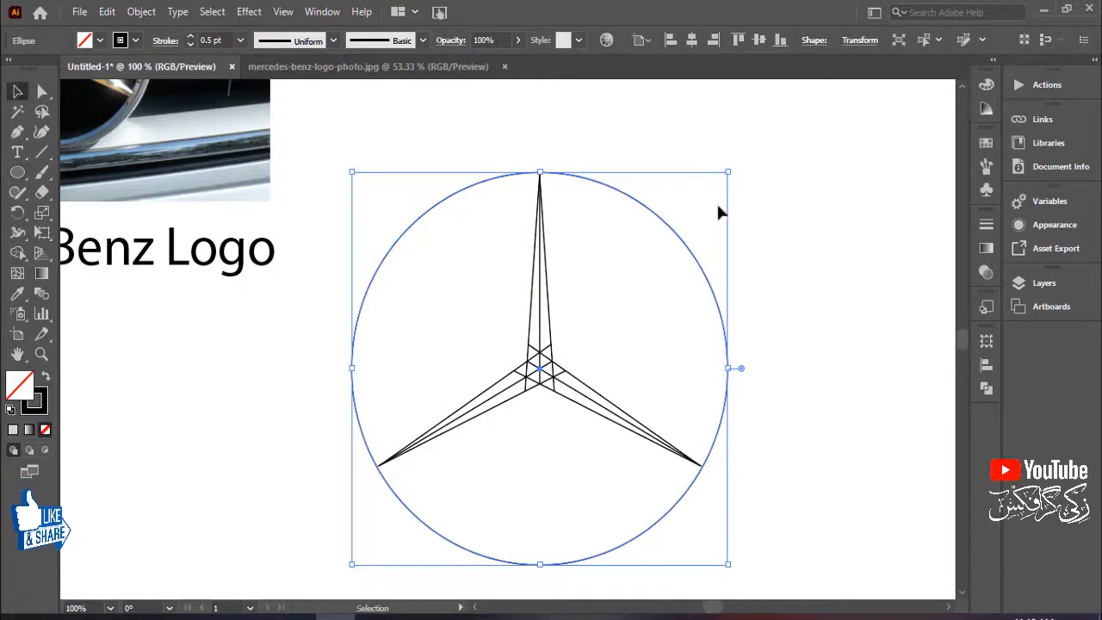
click(756, 177)
Copy the ellipse, paste it in place and enlarge the copy slightly from its centre to form a thin outer ring
click(665, 223)
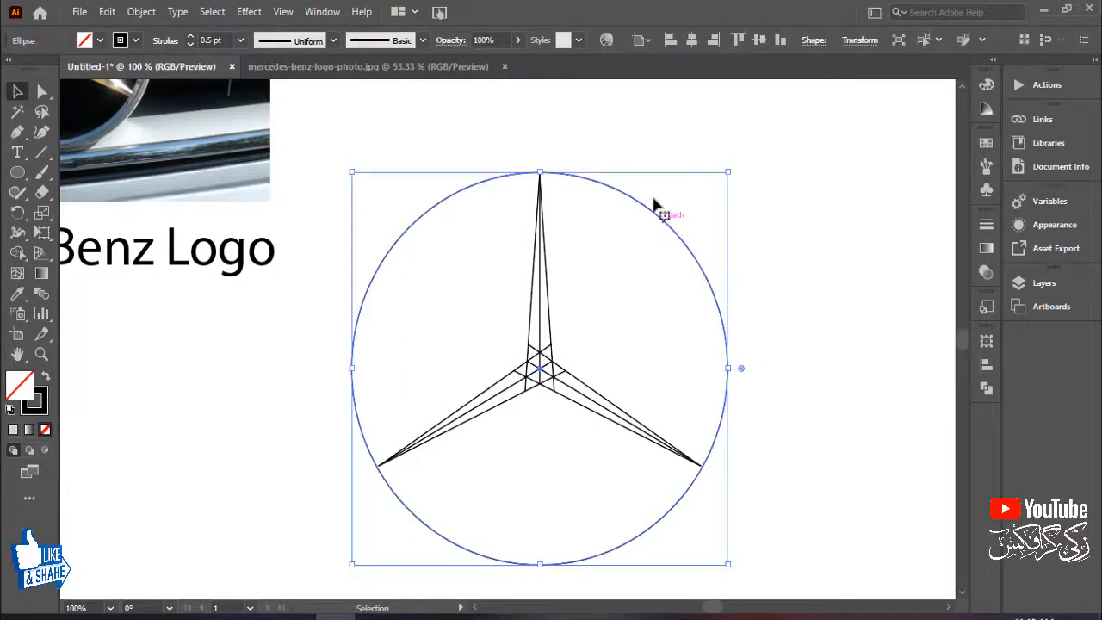
click(107, 11)
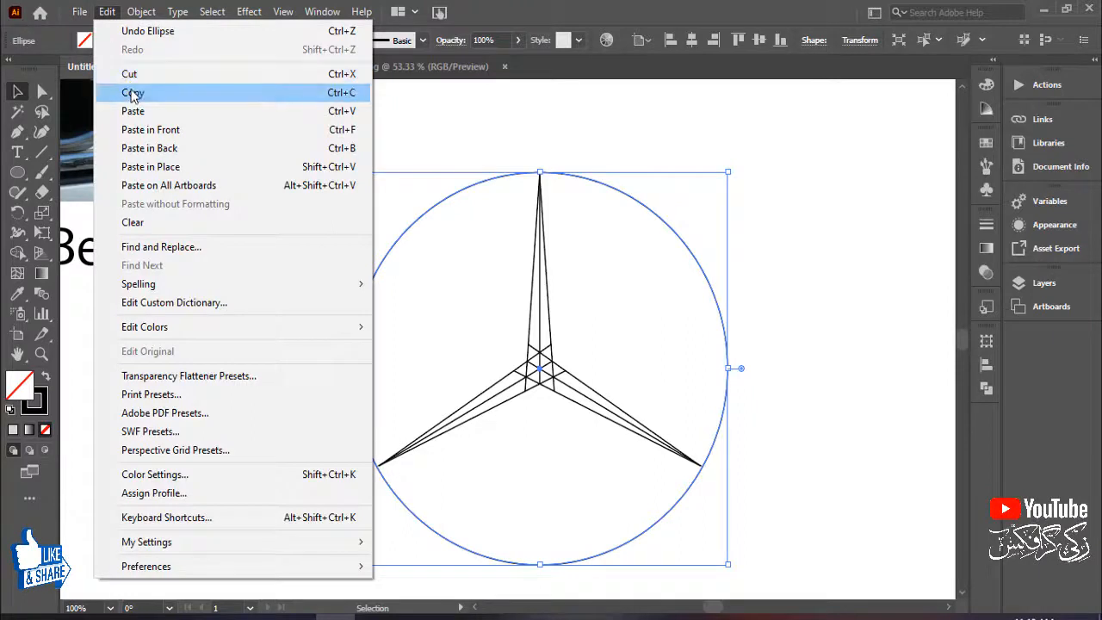
click(131, 92)
click(107, 11)
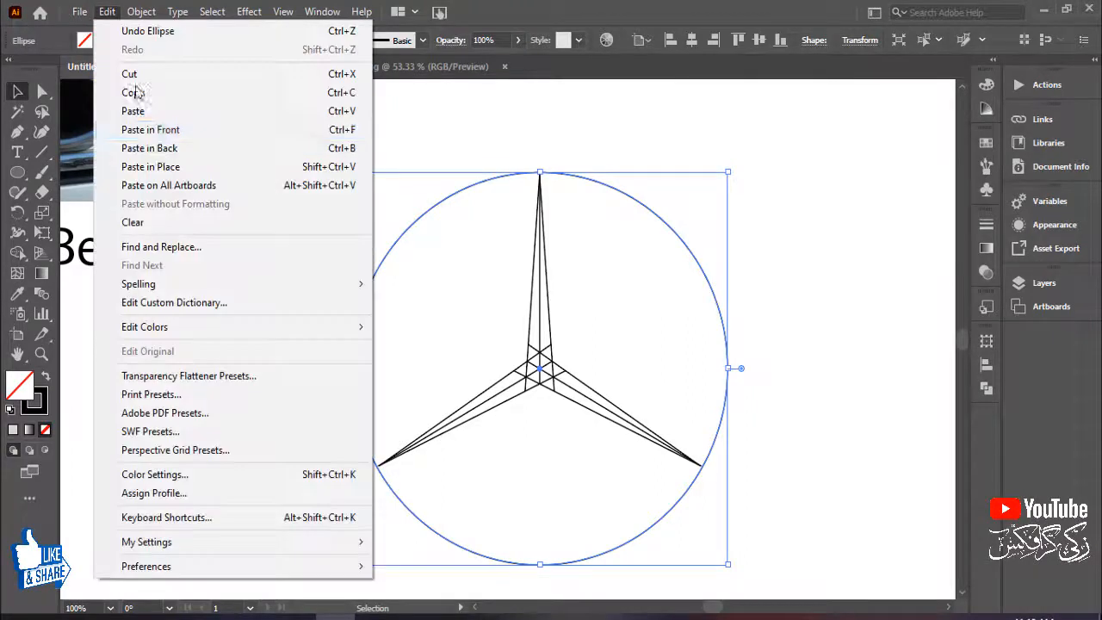
click(155, 174)
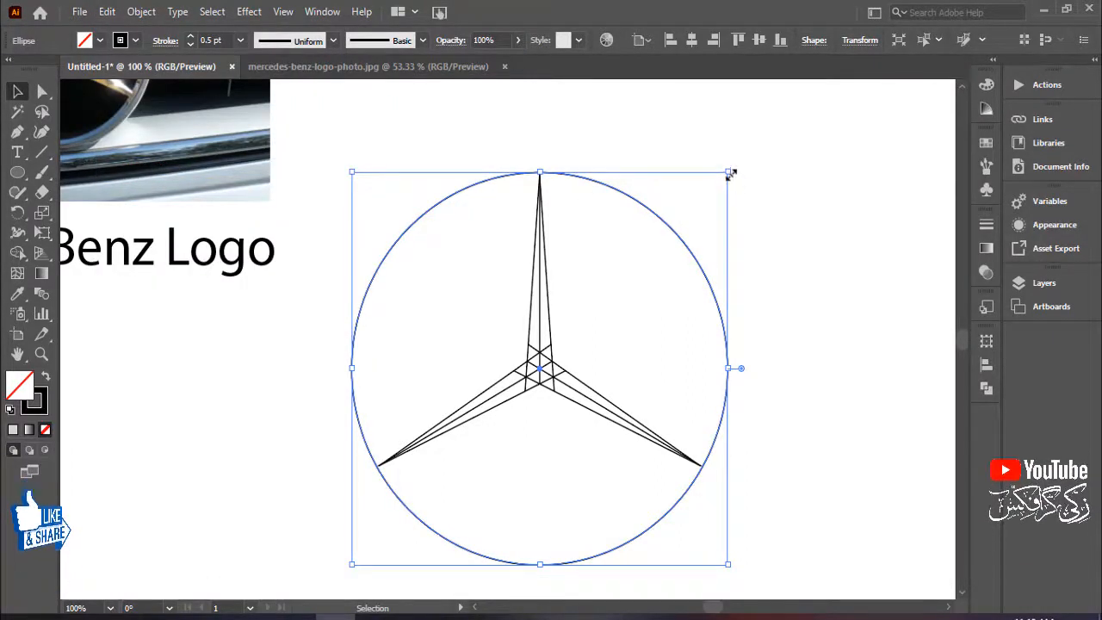
drag(730, 174, 755, 212)
click(775, 227)
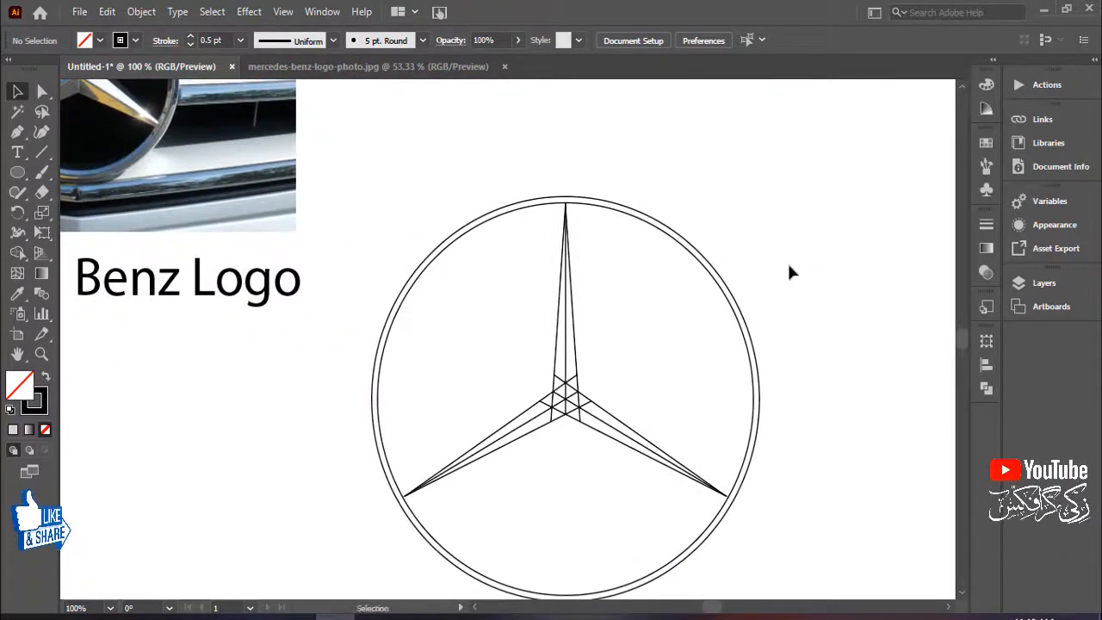
Select the star and both ellipses and use the Shape Builder with a black fill to form the vertical spike's two halves down to the centre
key(ctrl+plus)
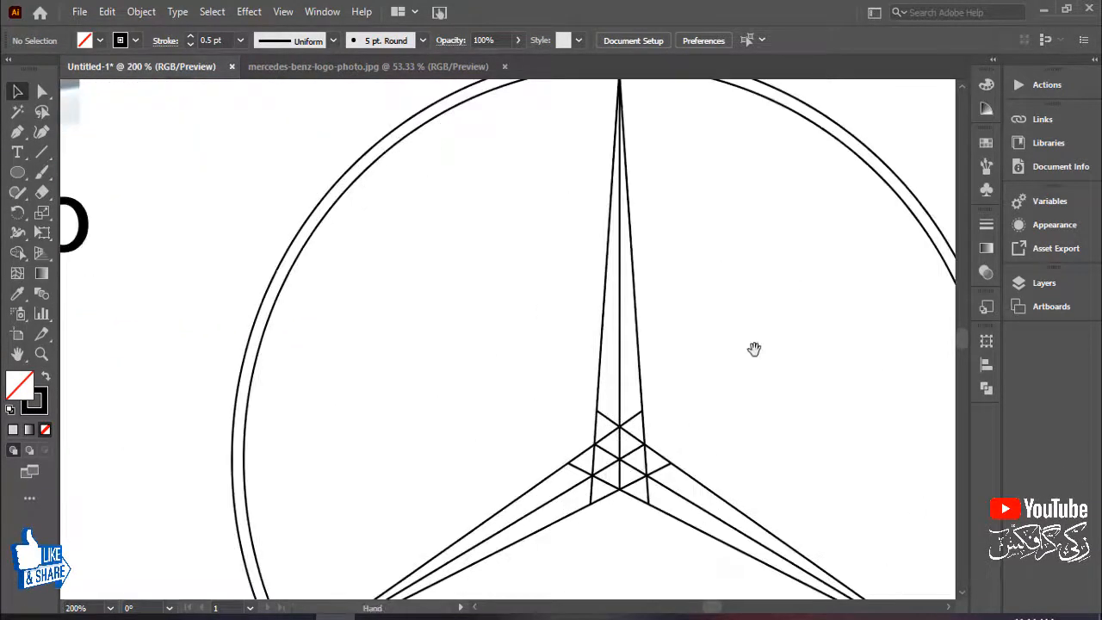
drag(755, 349, 695, 270)
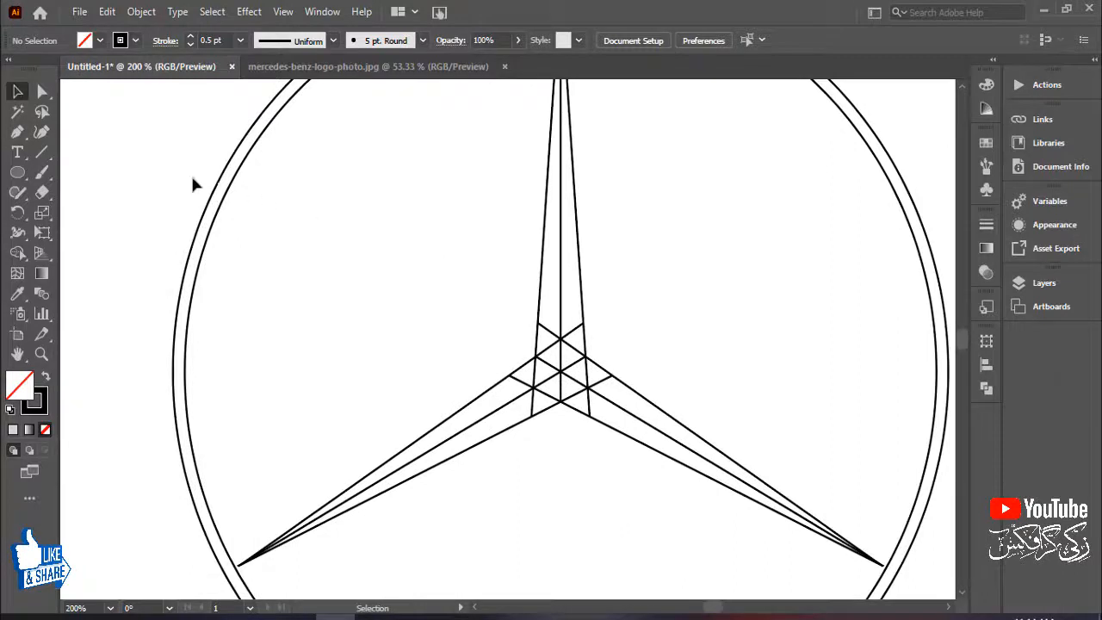
drag(162, 168, 775, 509)
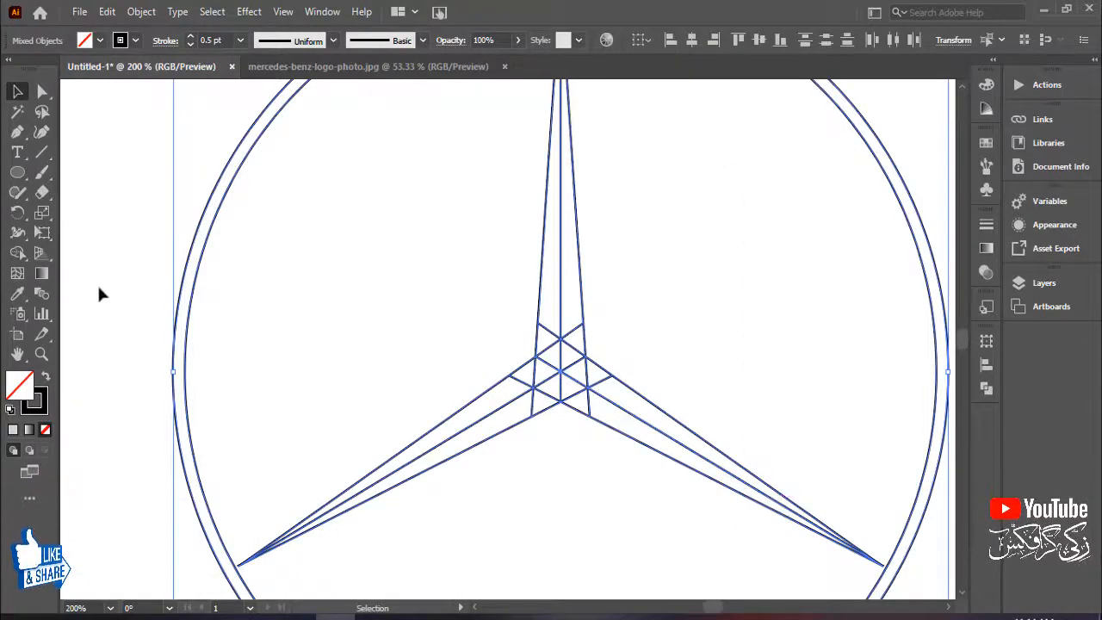
click(18, 253)
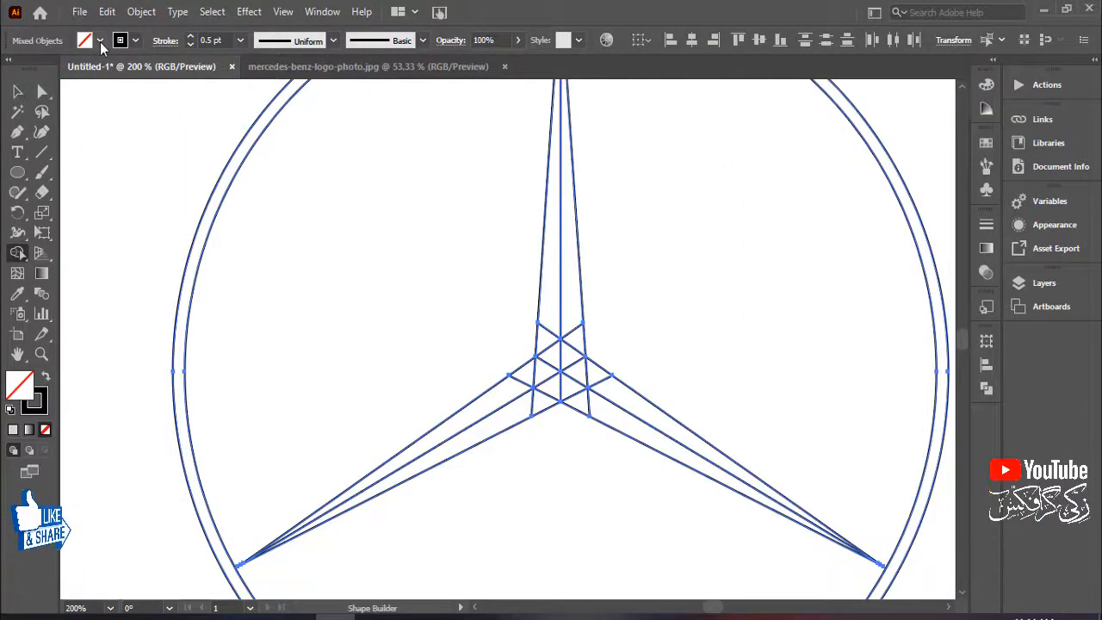
click(98, 40)
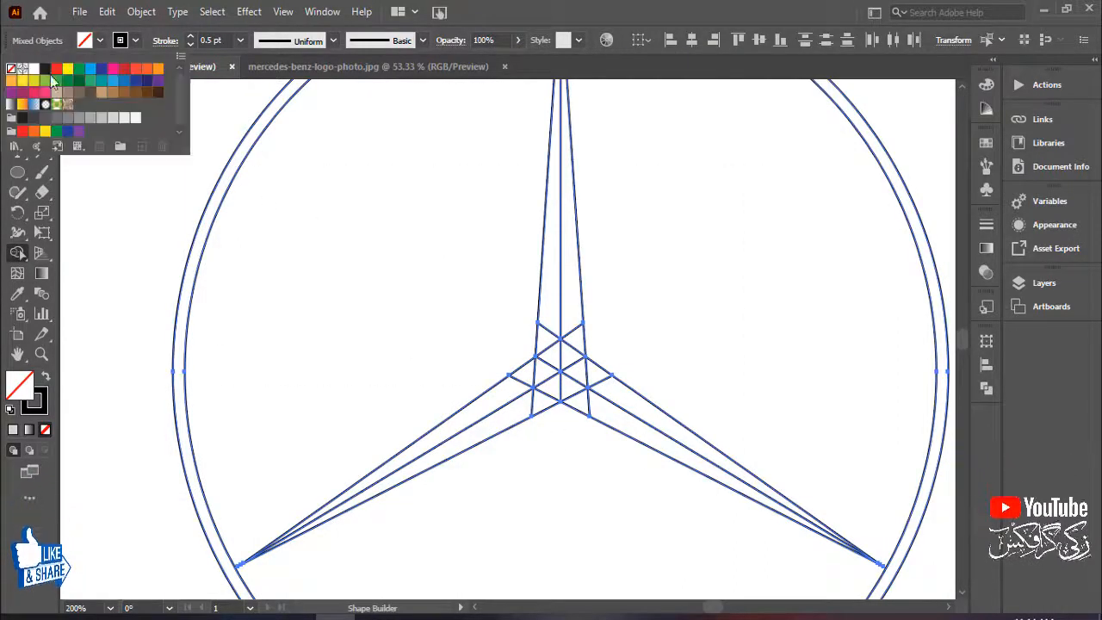
click(557, 305)
click(551, 288)
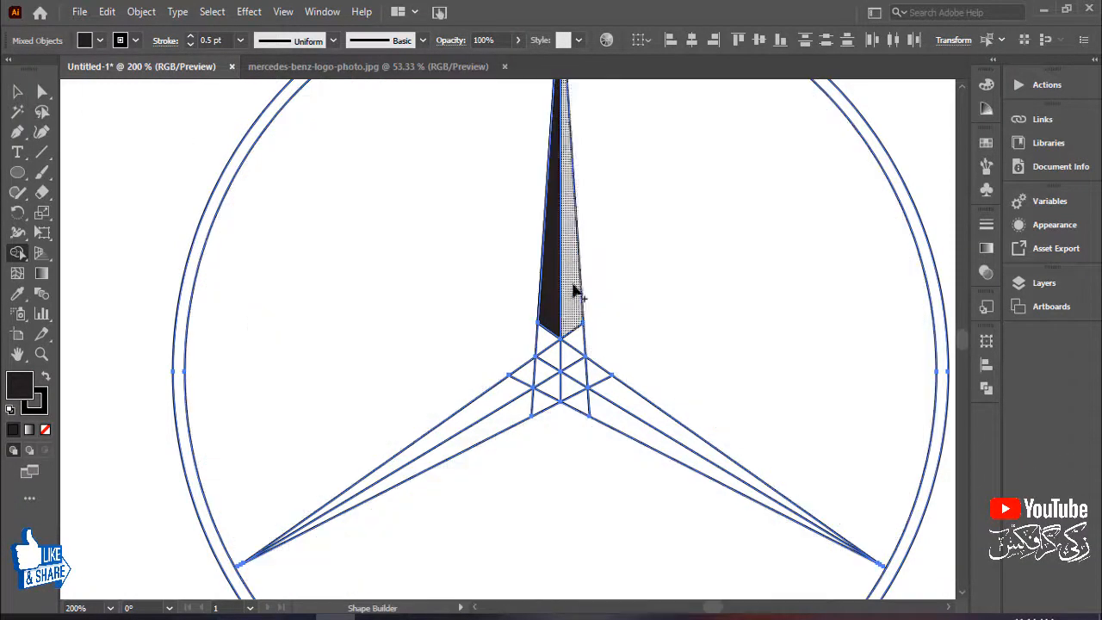
click(574, 290)
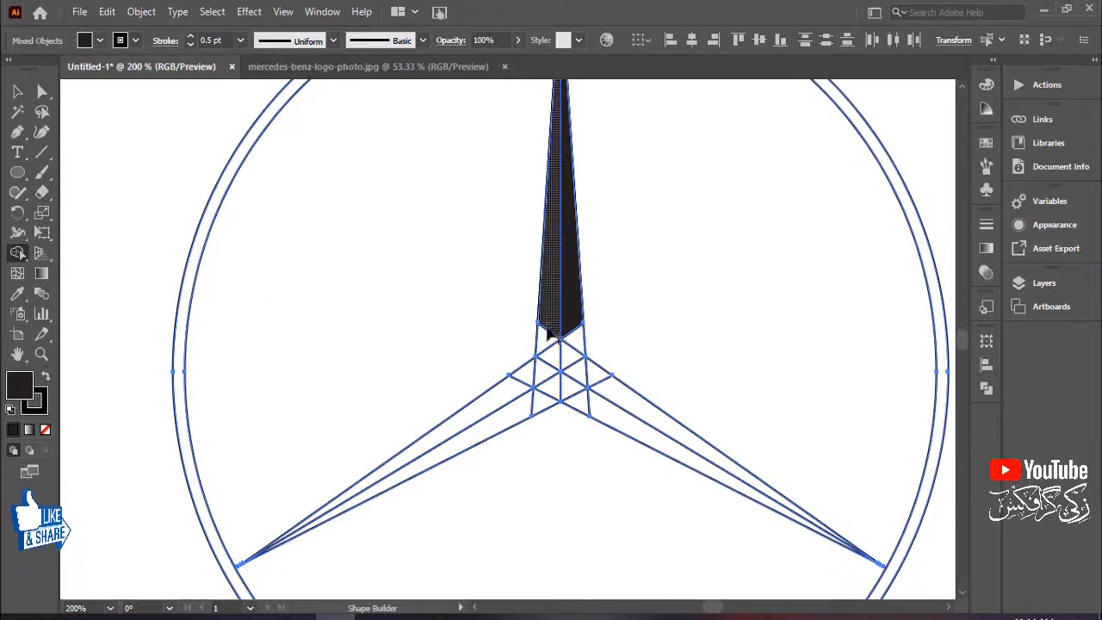
click(551, 357)
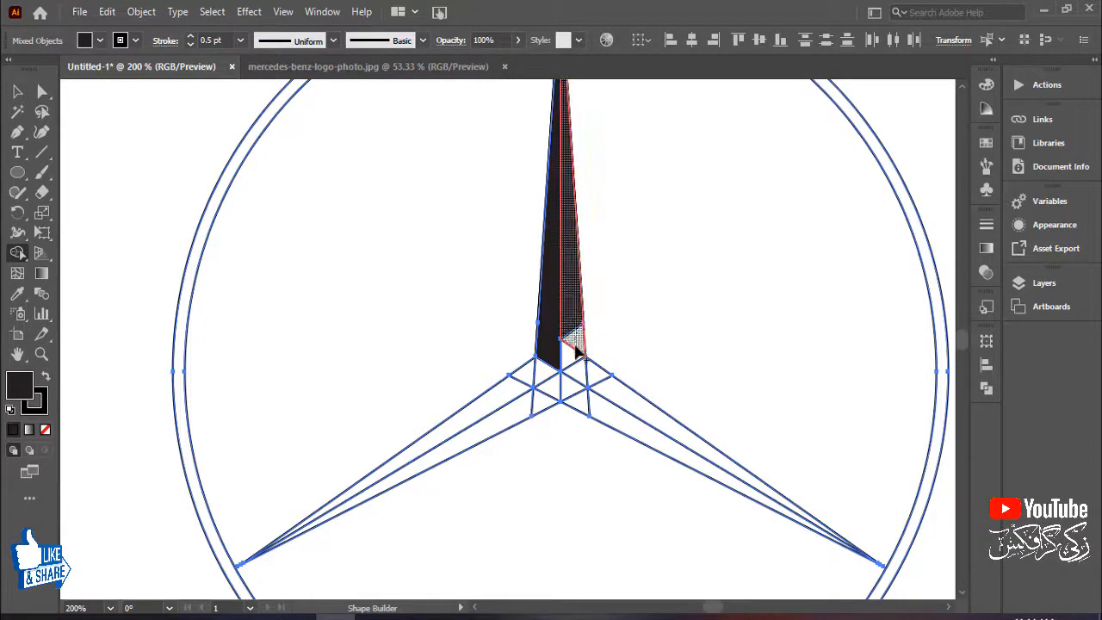
click(574, 349)
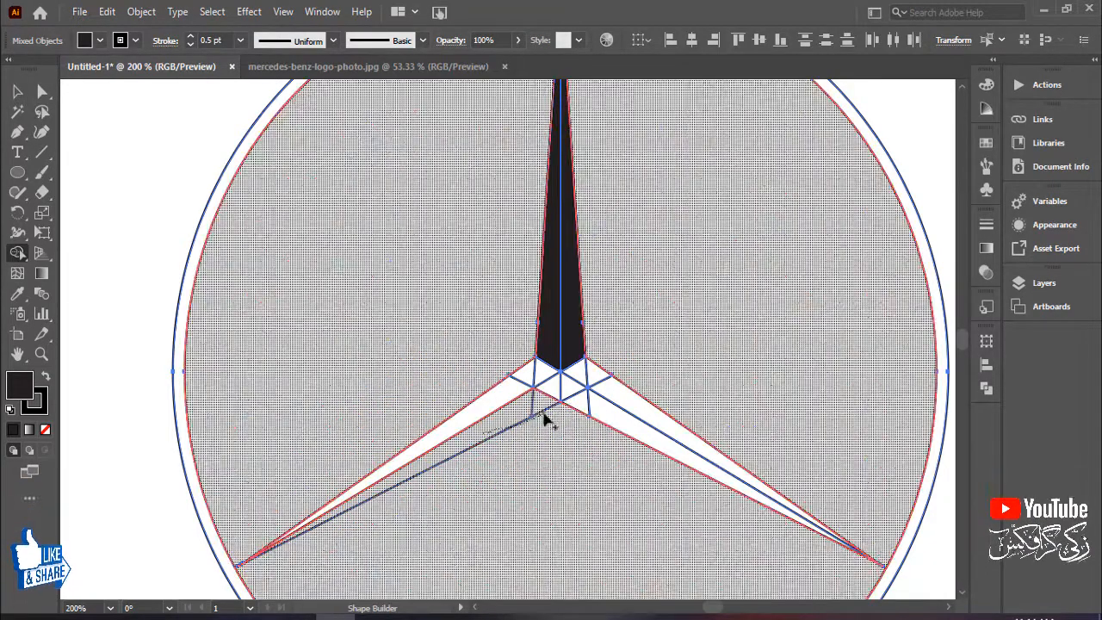
Form both halves of each lower spike up to the star's centre with the Shape Builder, undoing the mistaken merge with the background
click(546, 424)
key(ctrl+z)
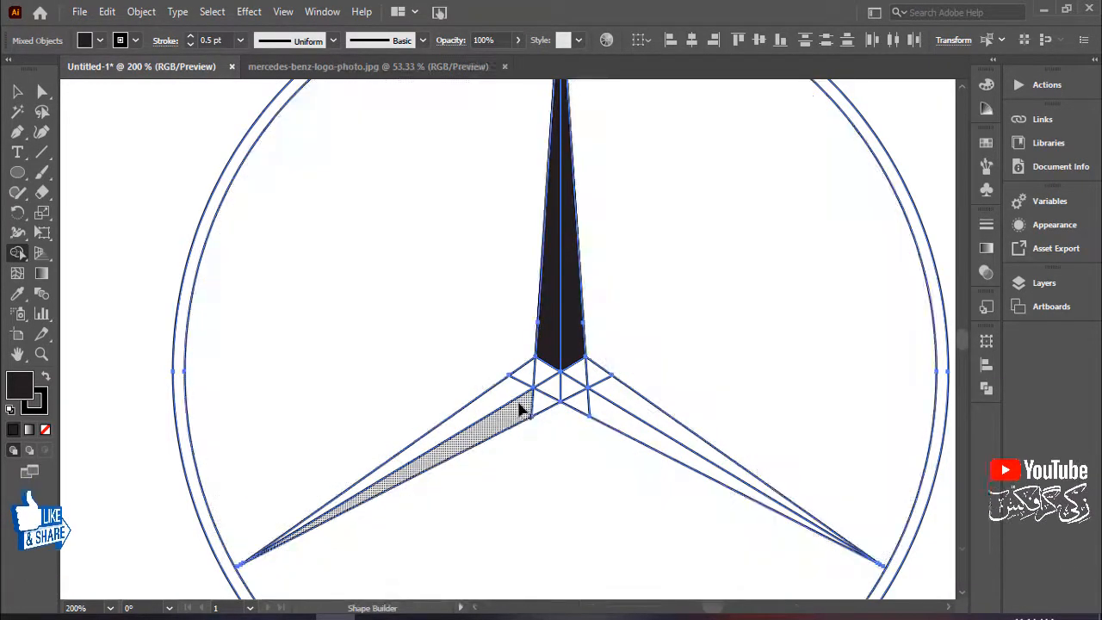
click(538, 396)
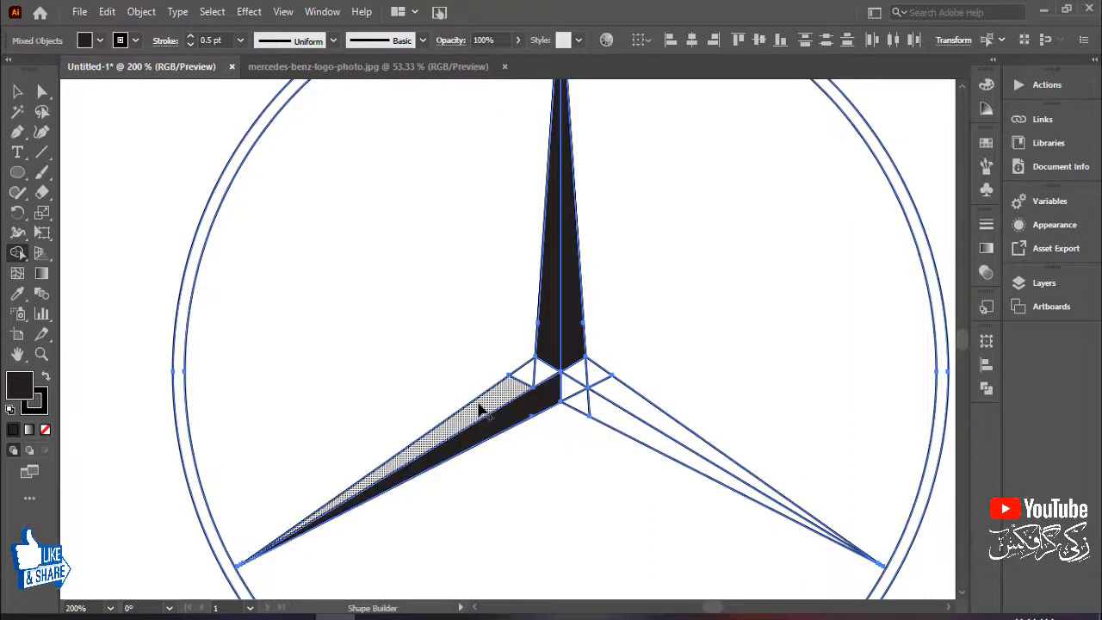
click(516, 384)
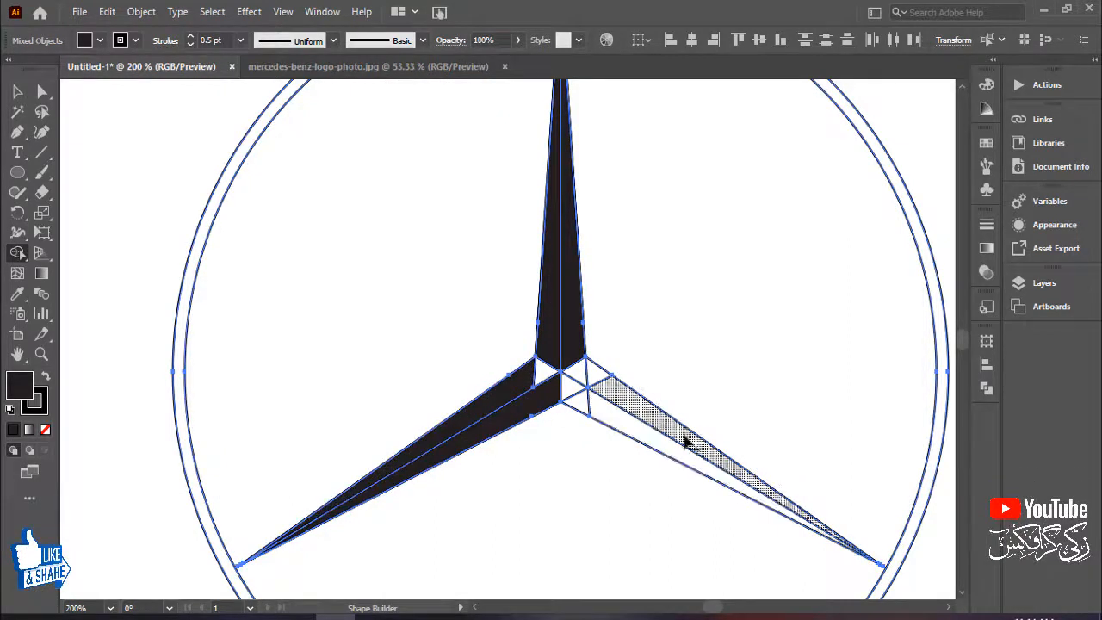
drag(646, 417, 600, 381)
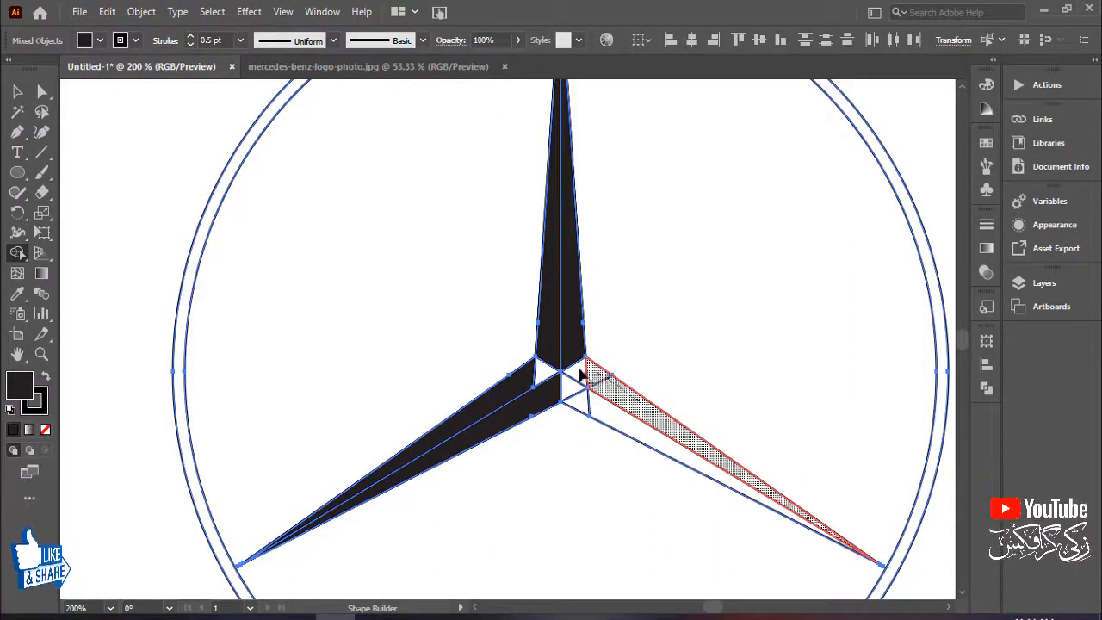
drag(615, 421, 564, 396)
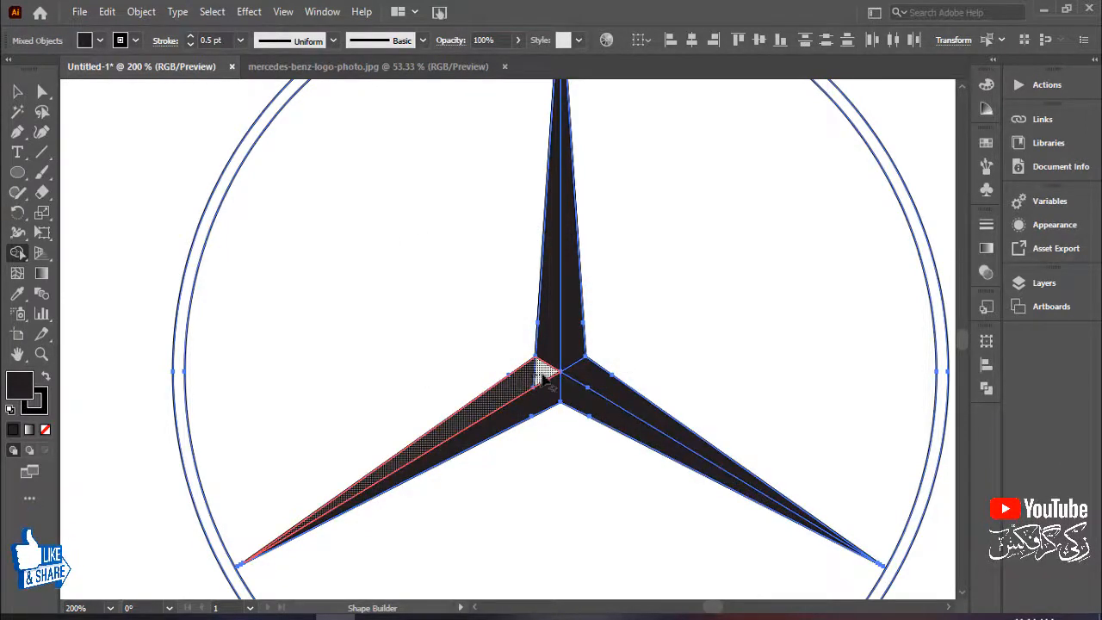
click(543, 375)
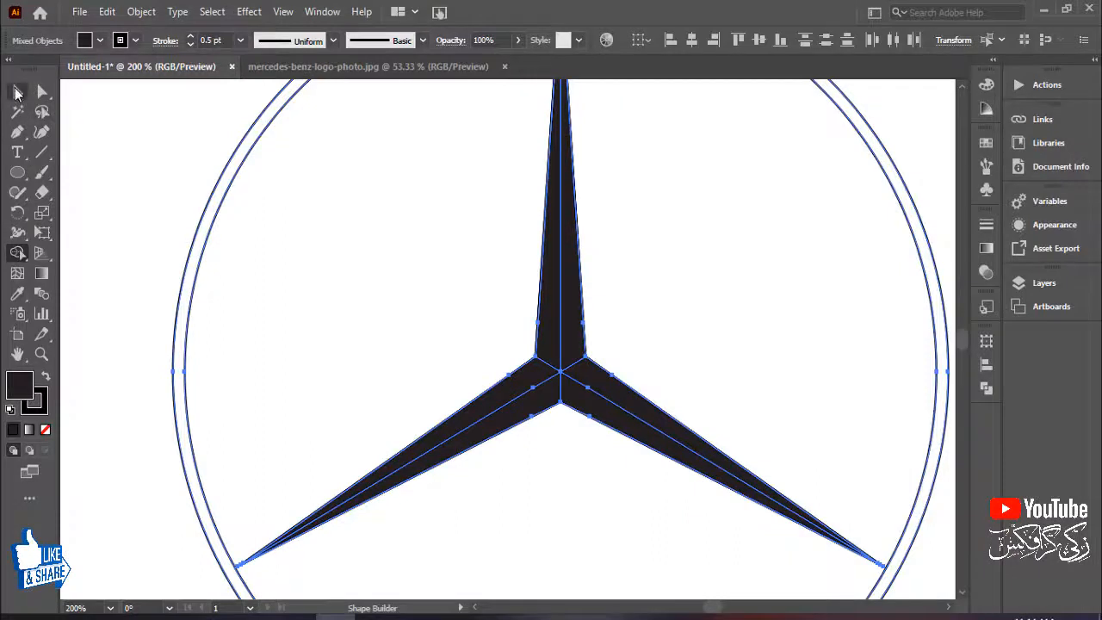
Pull individual spike halves away from the star to check that they are separate pieces, undoing each move
click(18, 92)
click(618, 325)
drag(588, 317, 671, 303)
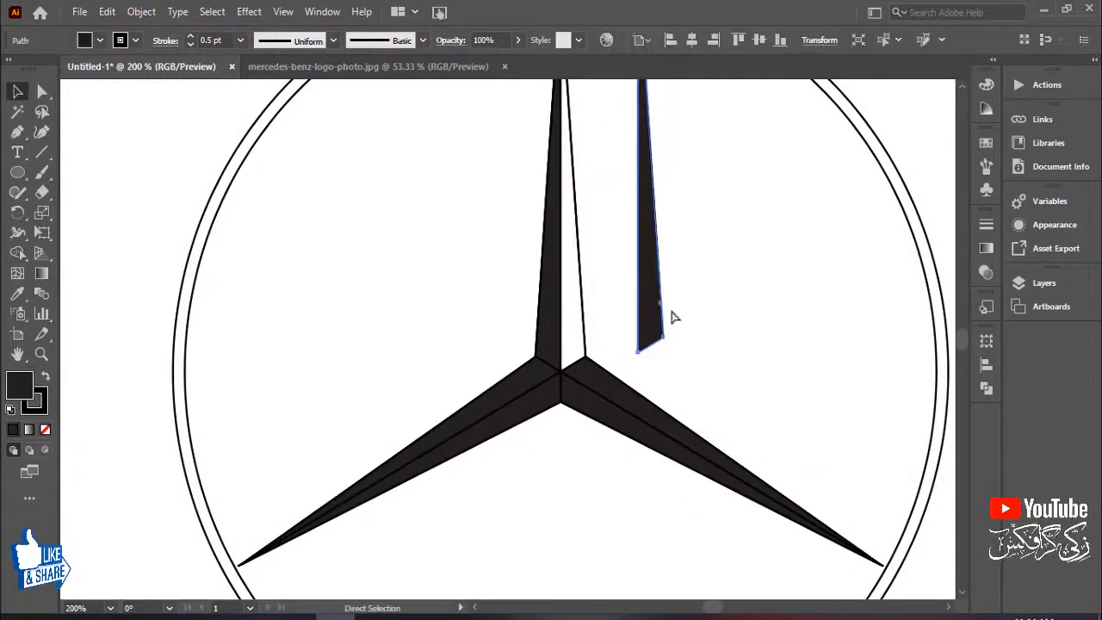
key(ctrl+z)
drag(626, 398, 762, 362)
key(ctrl+z)
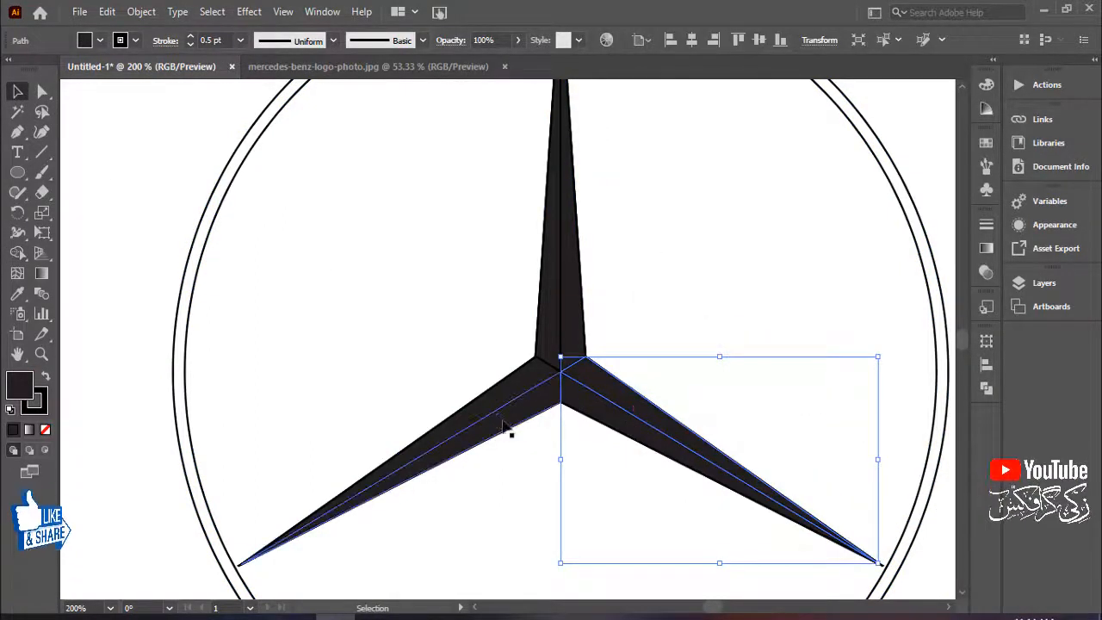
drag(511, 432, 511, 512)
key(ctrl+z)
drag(519, 387, 467, 319)
key(ctrl+z)
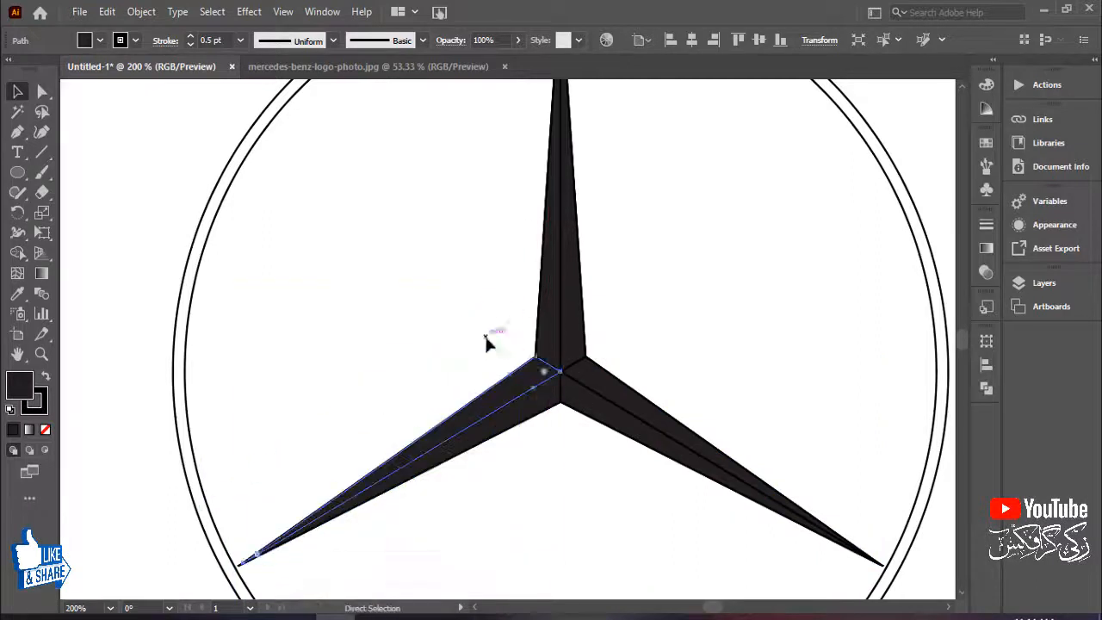
Select the star and both ellipses and set their stroke weight to 0 pt
key(v)
click(710, 428)
key(ctrl+a)
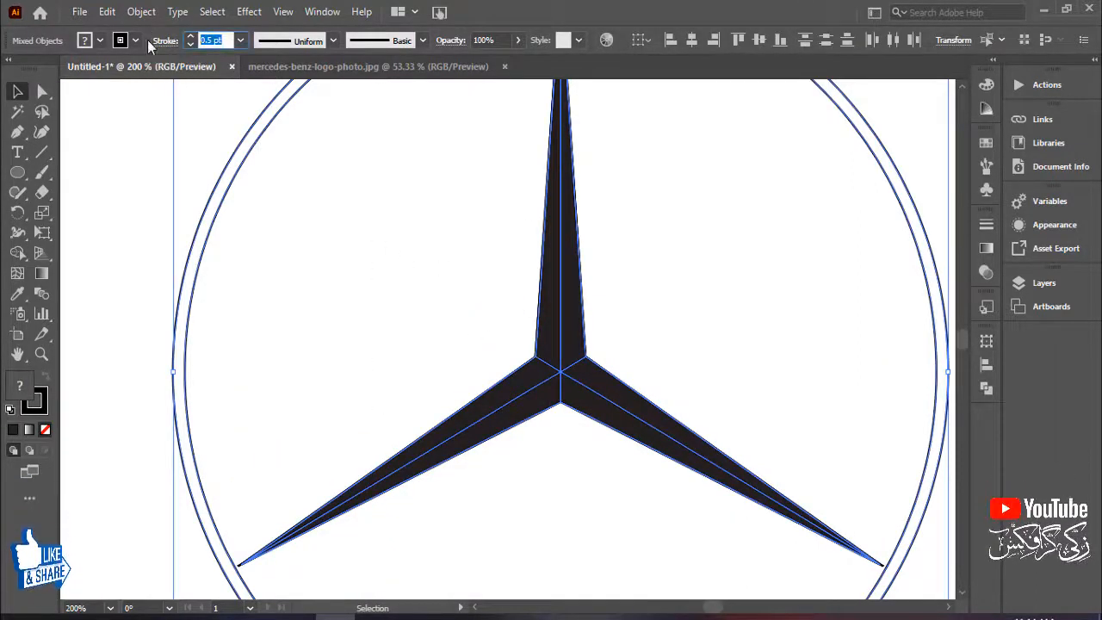
text(0)
key(Return)
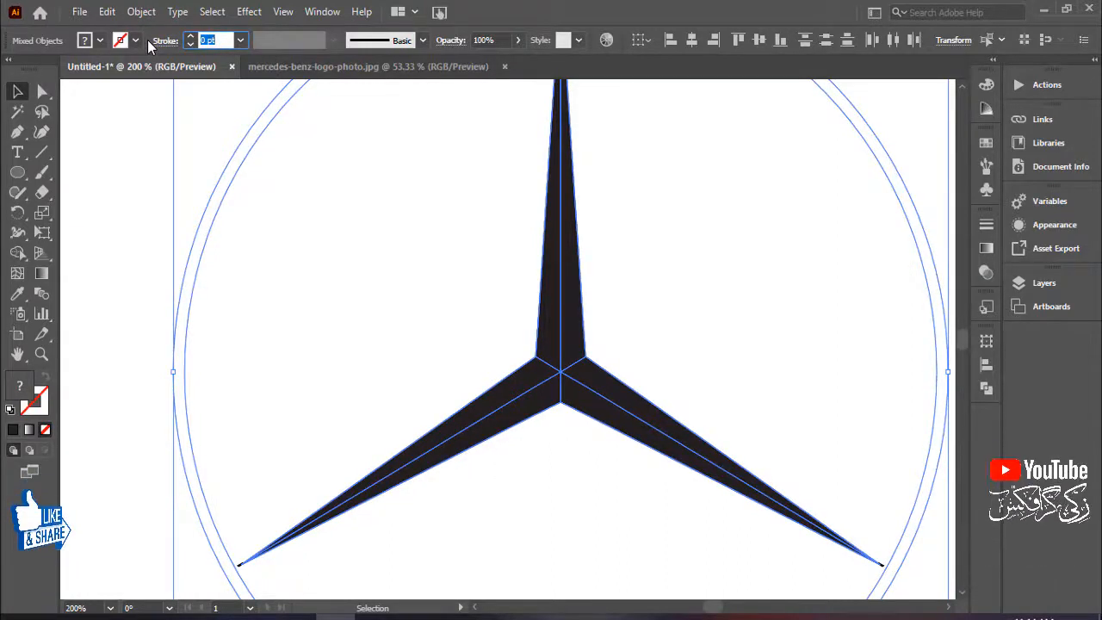
Delete the tiny stray pieces at the tips of the two lower spikes and check the upper spike's tip
drag(101, 209, 398, 323)
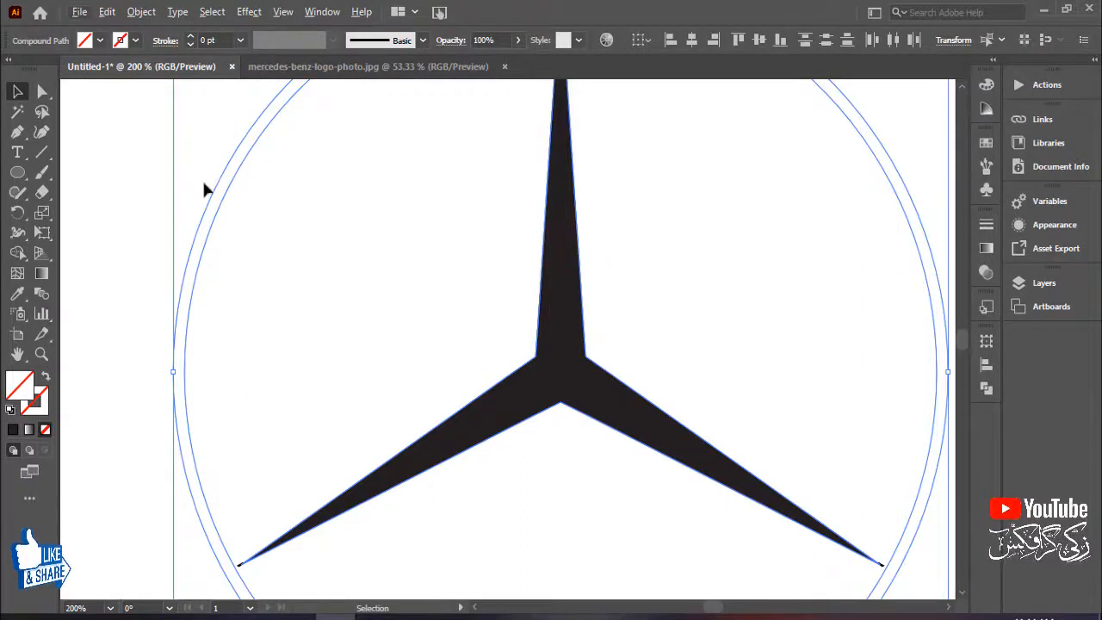
key(space)
drag(340, 284, 502, 200)
key(Delete)
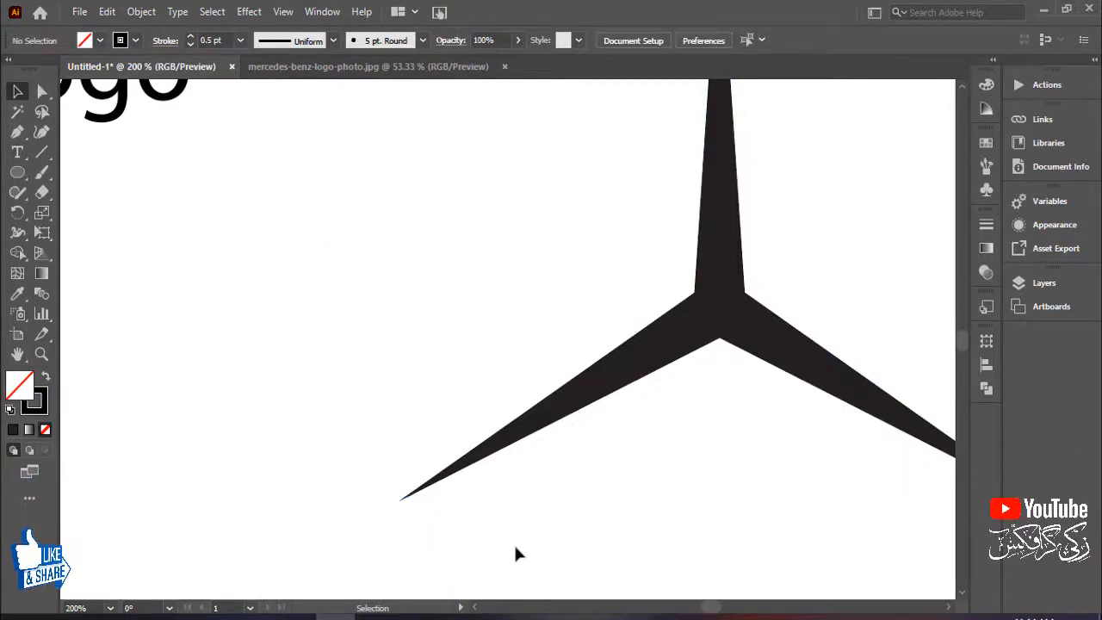
drag(669, 527, 428, 509)
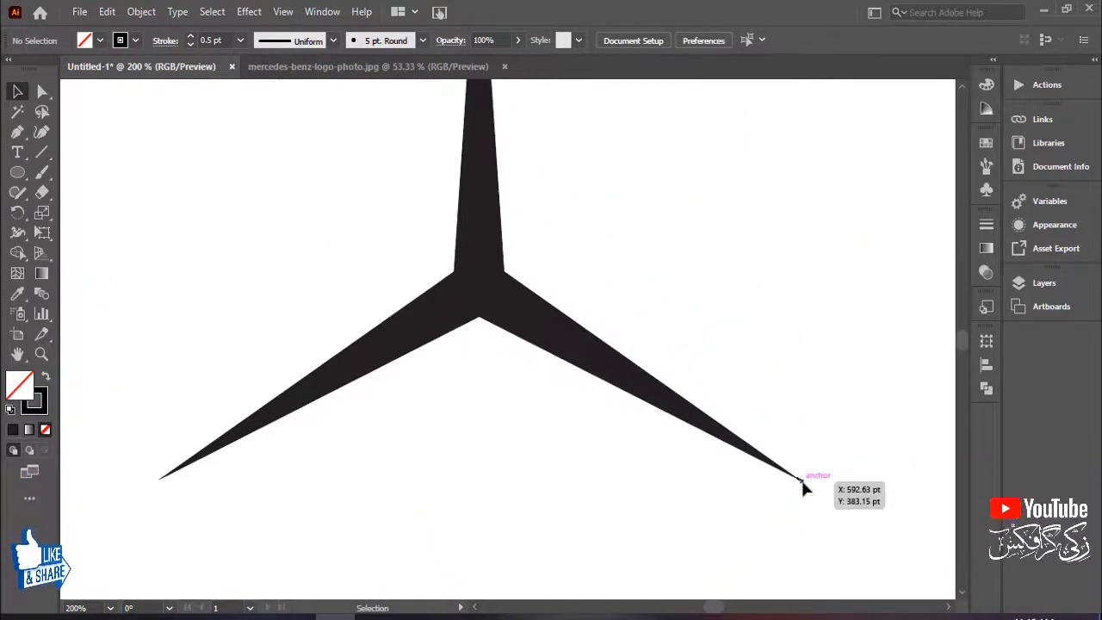
click(802, 488)
click(804, 484)
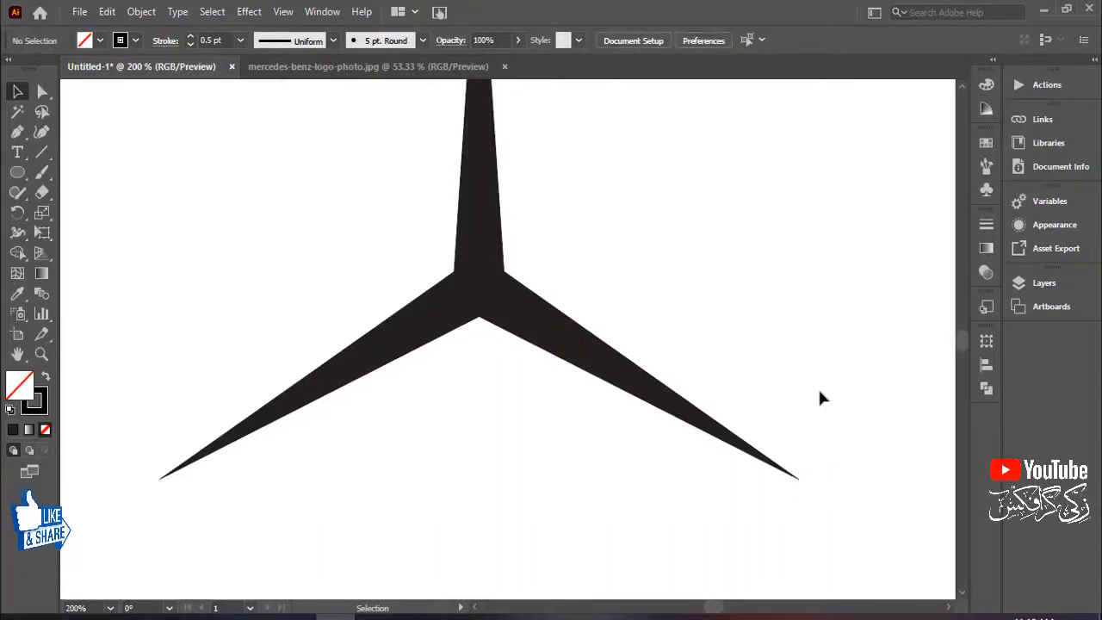
drag(819, 396, 736, 524)
drag(680, 366, 711, 532)
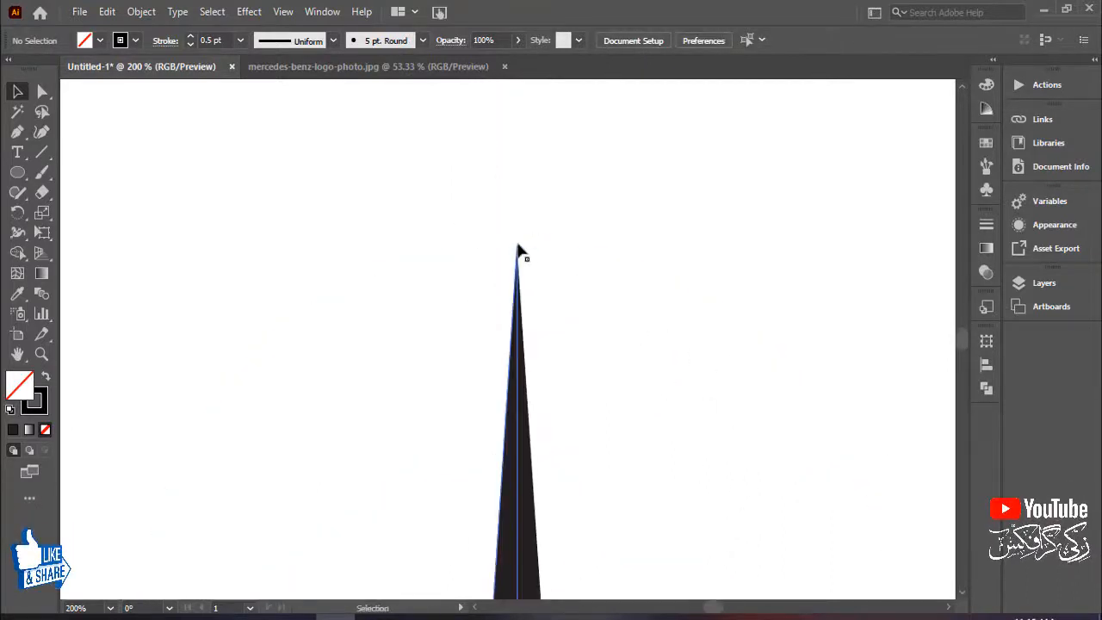
drag(643, 456, 703, 231)
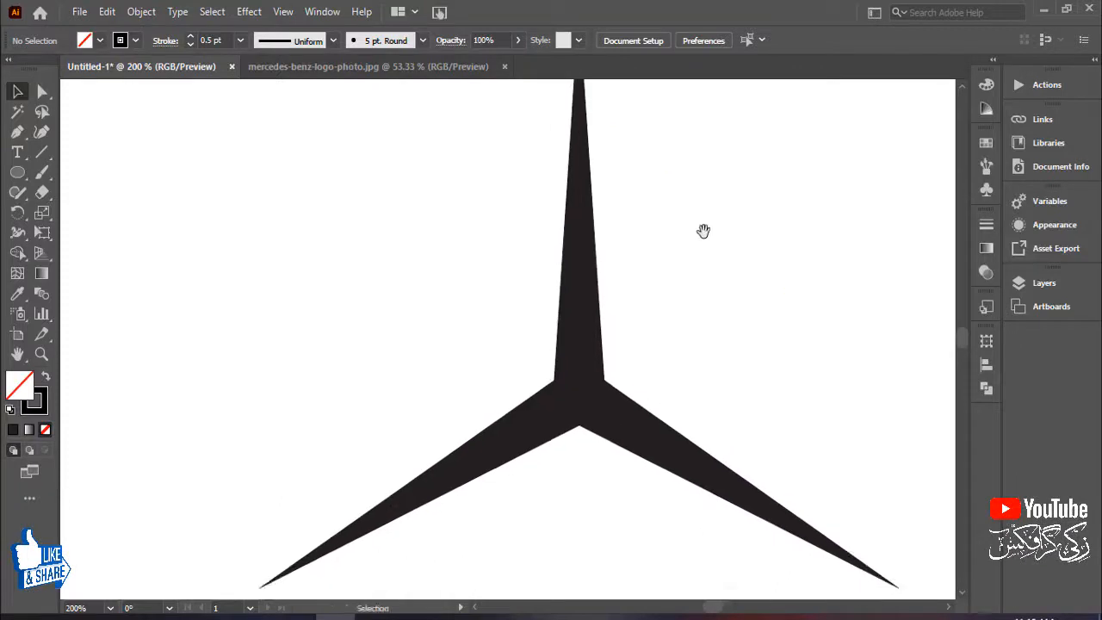
key(ctrl+minus)
key(ctrl+minus)
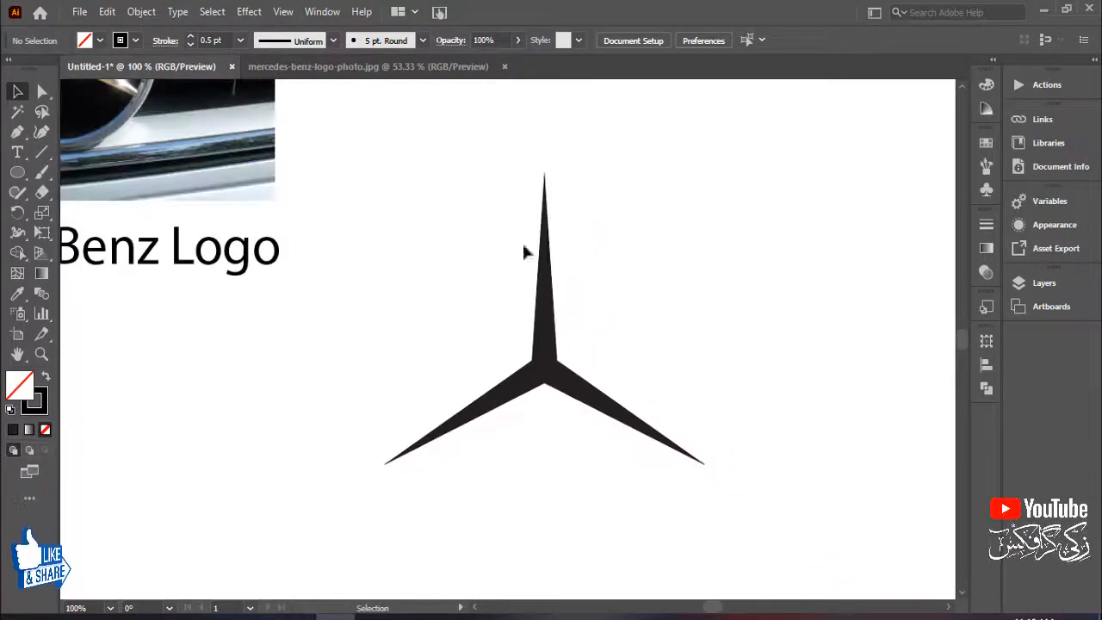
Try to fill the unfilled circle outlines with the light grey sampled from the lighter colour square
key(ctrl+z)
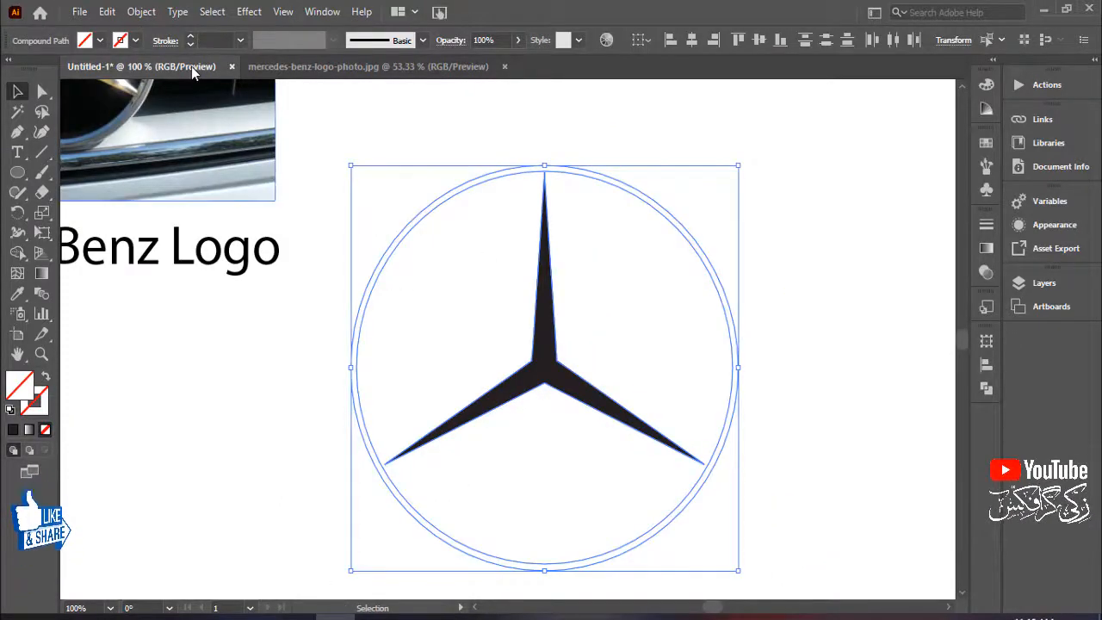
drag(330, 214, 288, 348)
drag(312, 233, 319, 216)
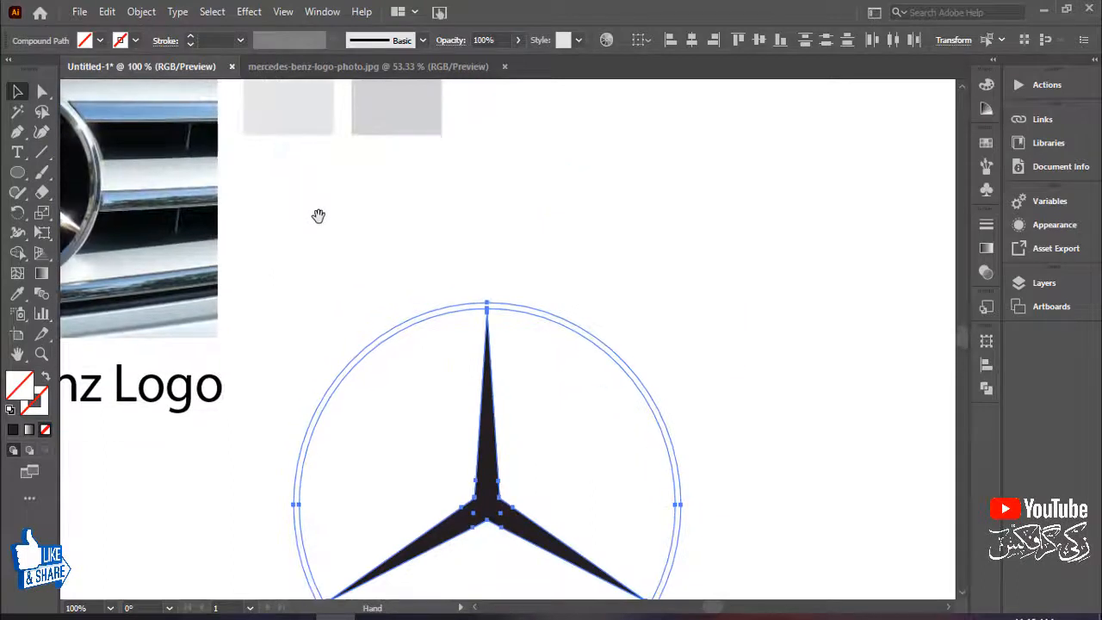
click(19, 294)
click(283, 118)
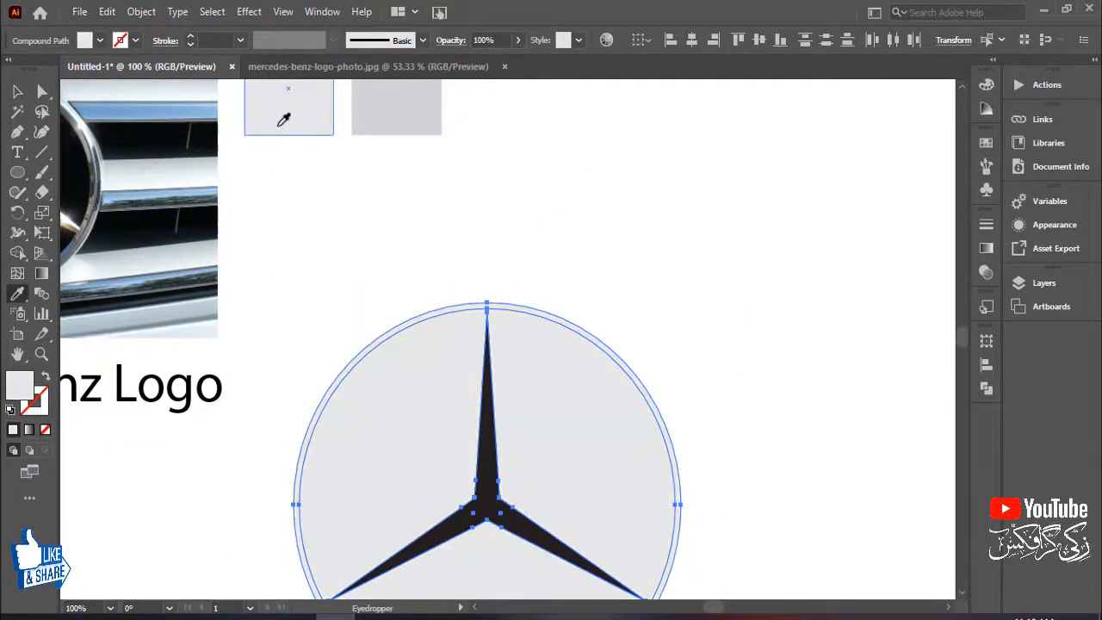
click(279, 120)
click(18, 90)
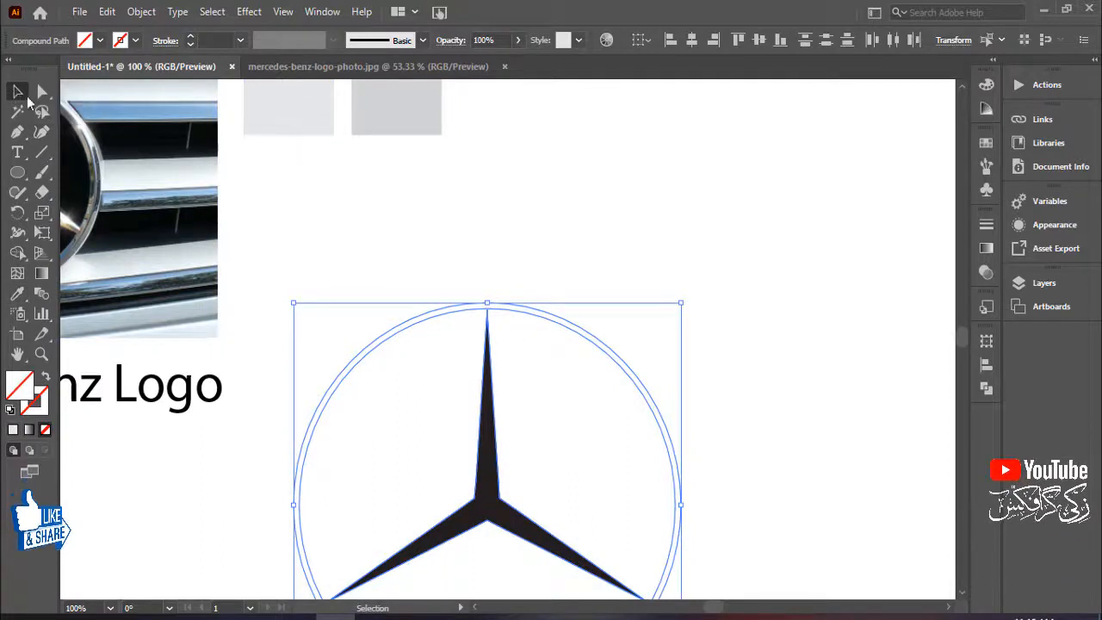
Reselect the circle outlines and use the Shape Builder with a black fill to form the thin outer ring
click(379, 284)
drag(423, 372, 429, 377)
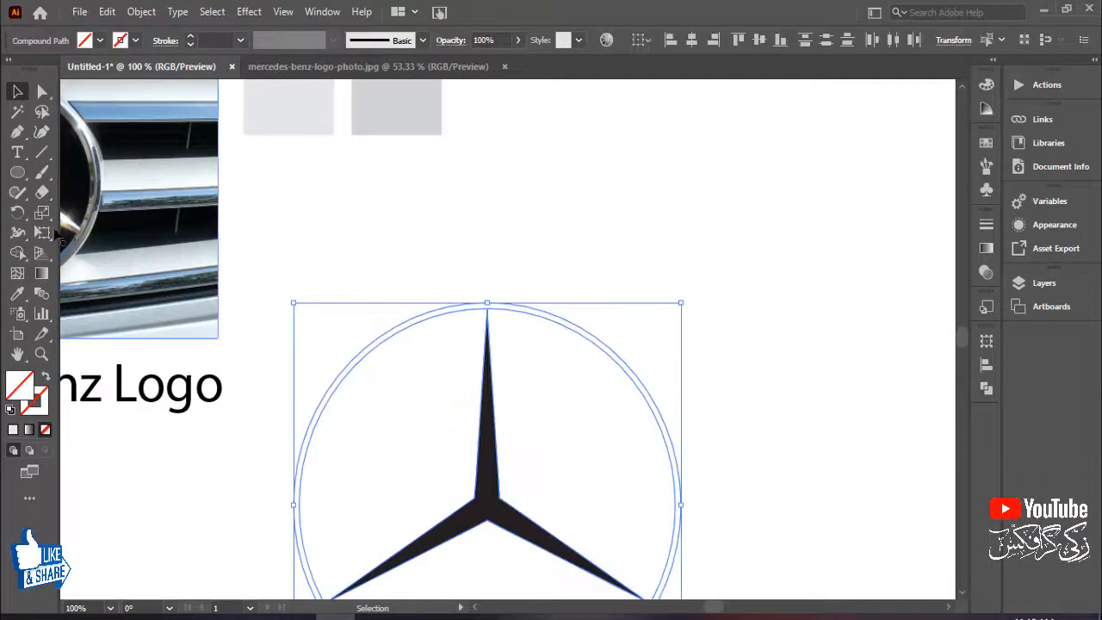
click(17, 253)
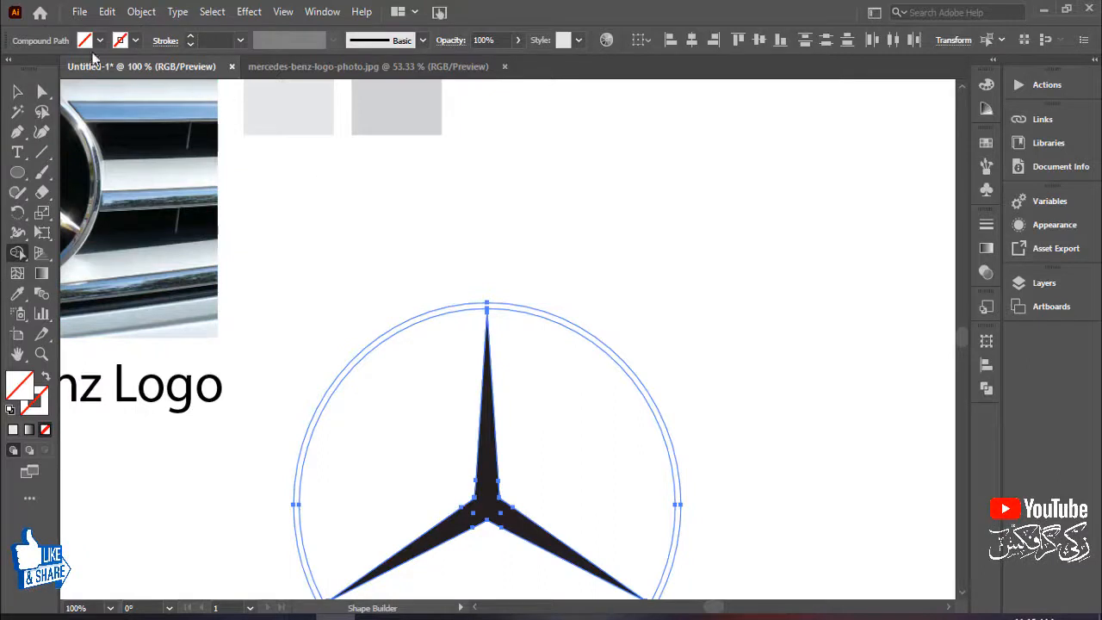
click(99, 41)
click(45, 68)
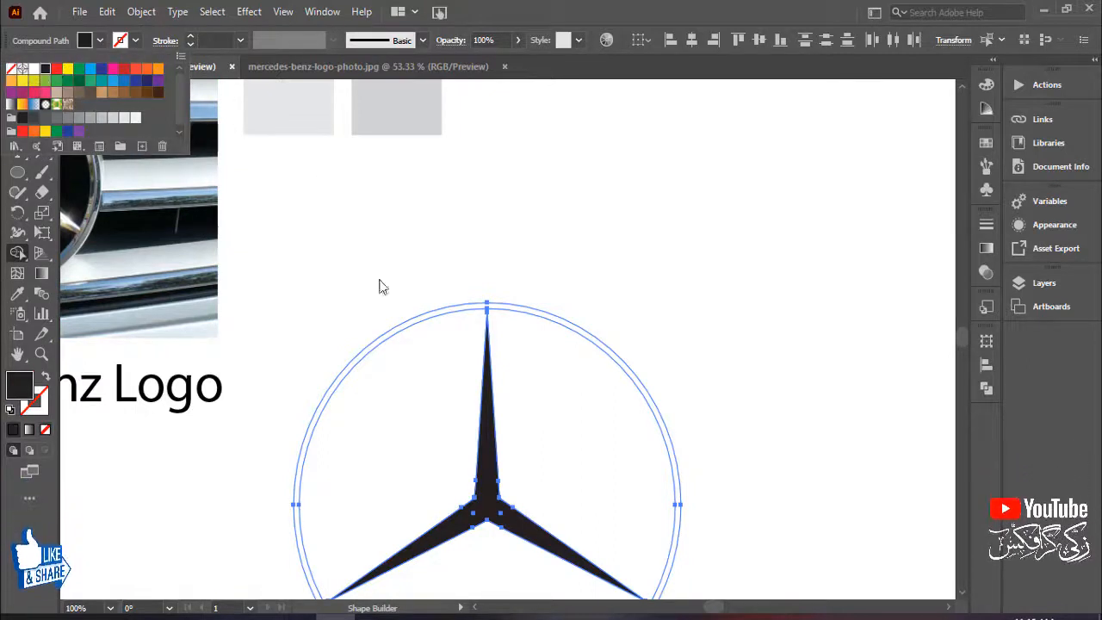
key(Escape)
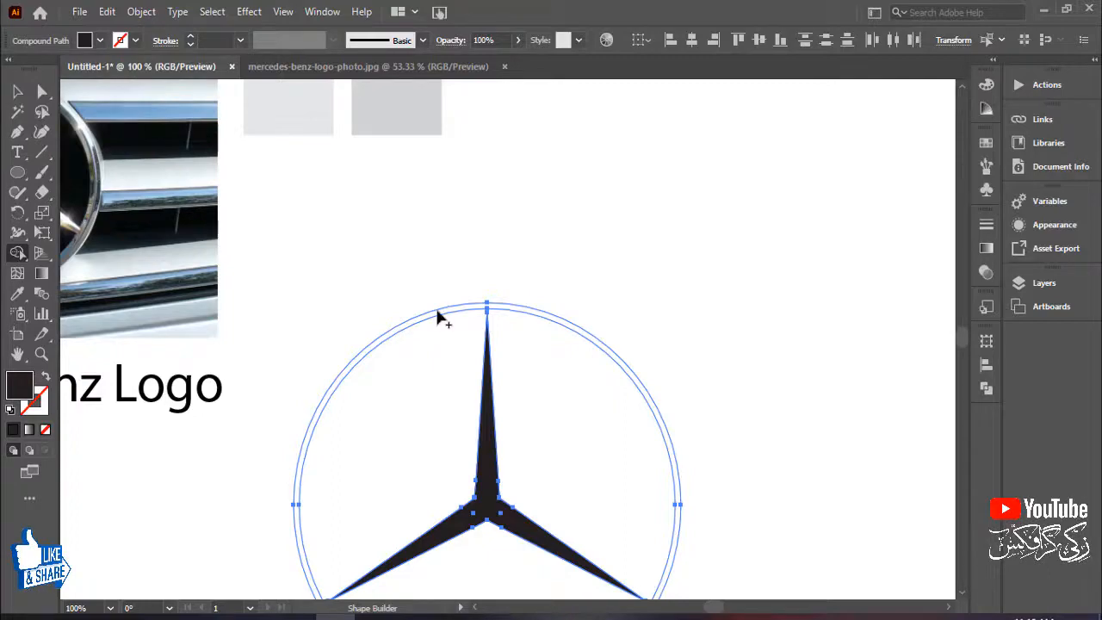
key(ctrl+plus)
key(ctrl+plus)
key(ctrl+plus)
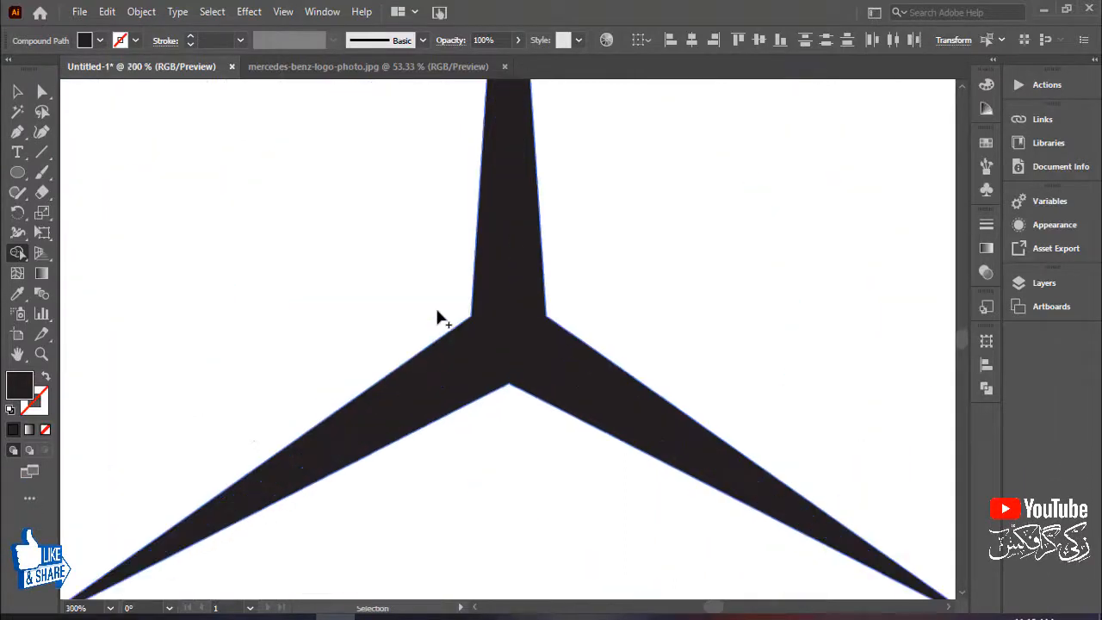
drag(306, 348, 685, 270)
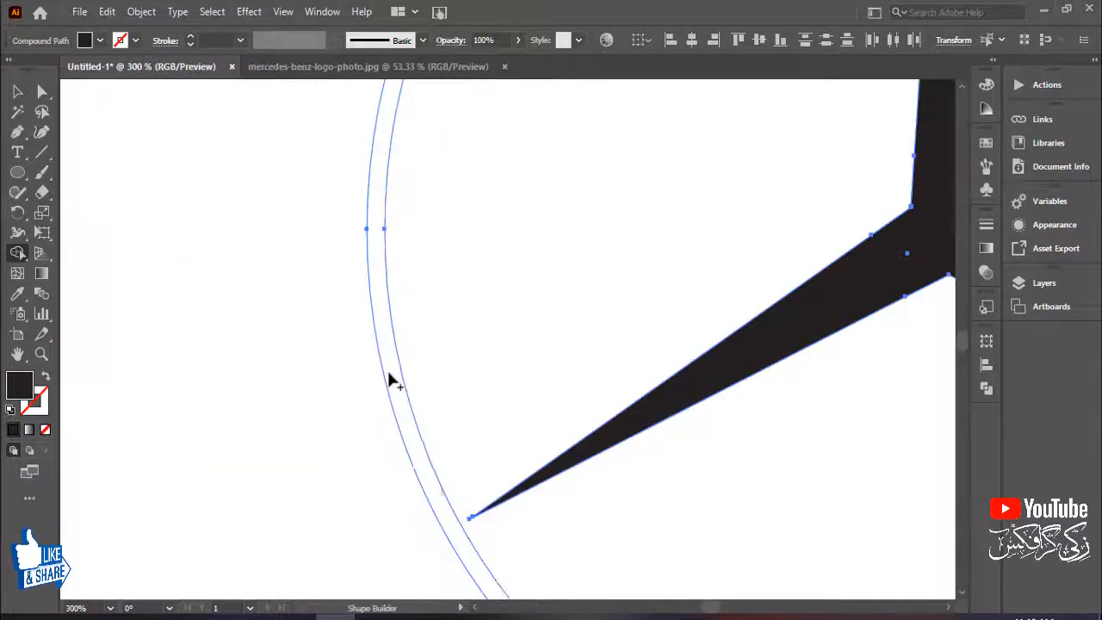
click(389, 378)
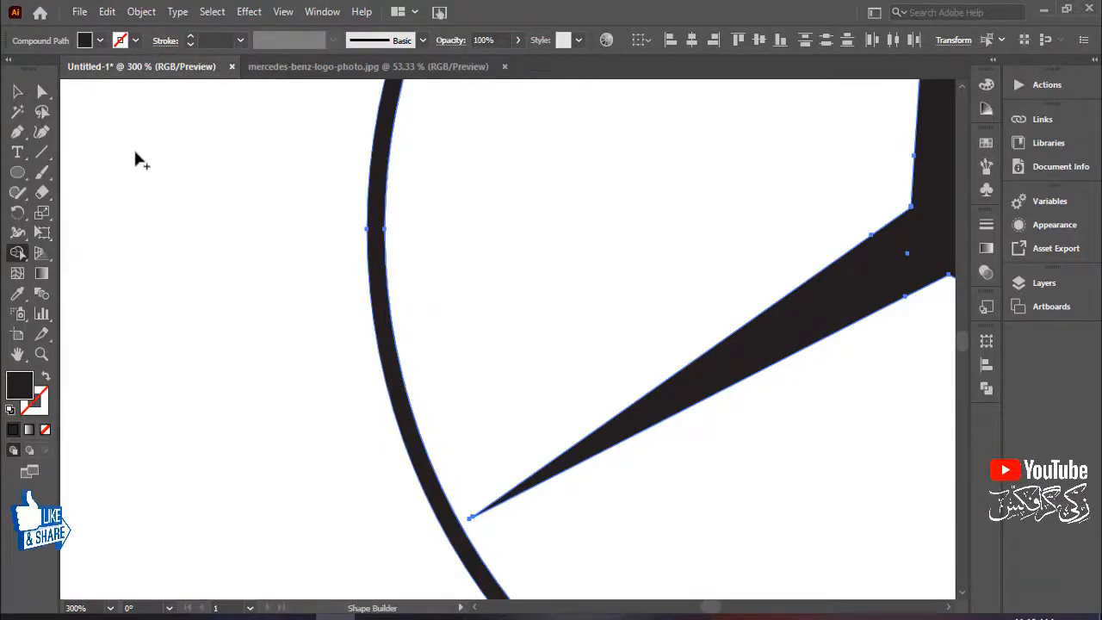
click(172, 211)
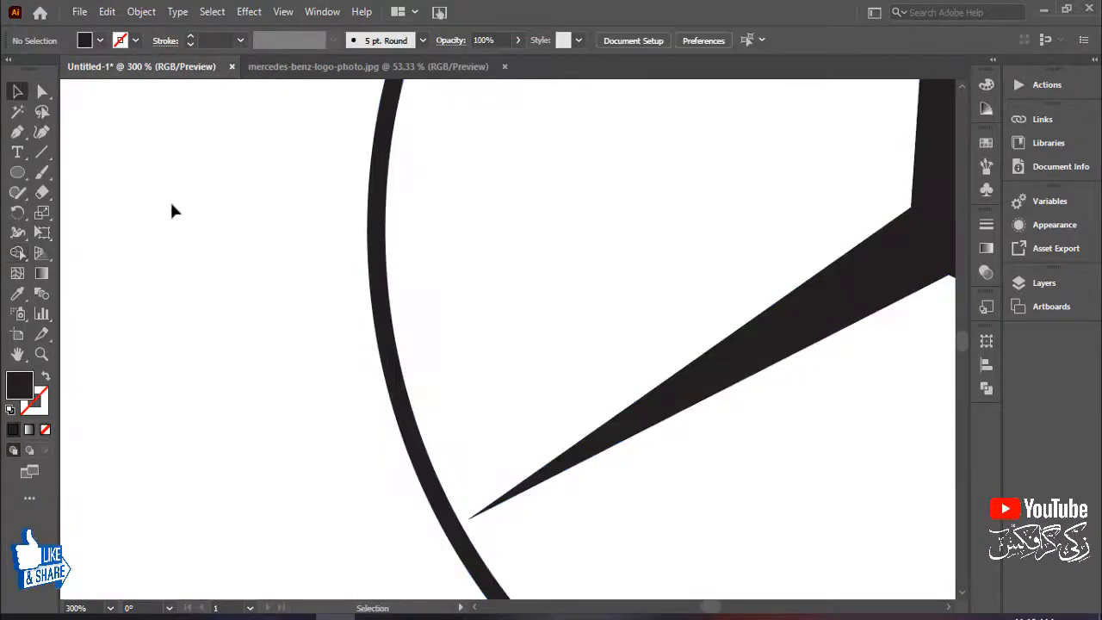
Recolour the outer ring with the light grey sampled from the lighter colour square, and deselect it
key(ctrl+1)
key(space)
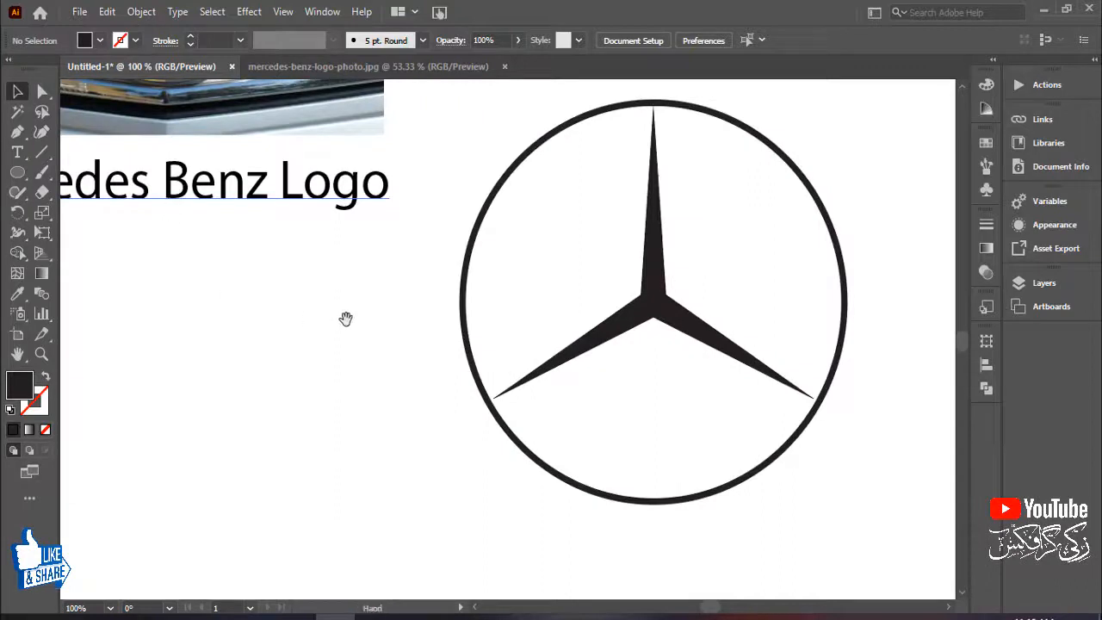
drag(347, 319, 330, 443)
drag(433, 237, 416, 365)
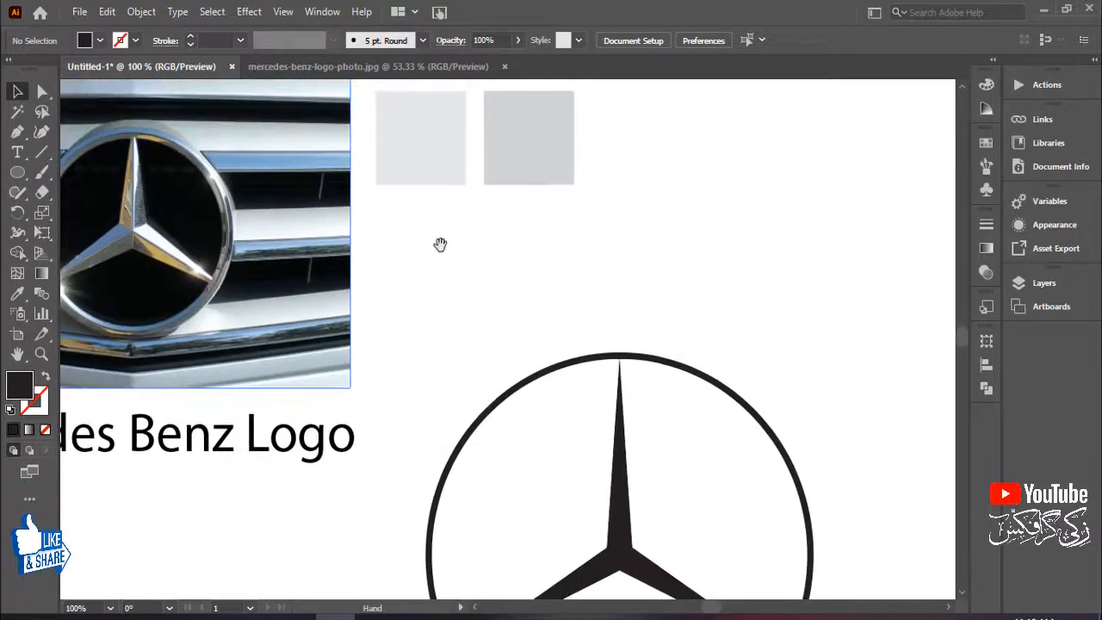
click(519, 394)
key(i)
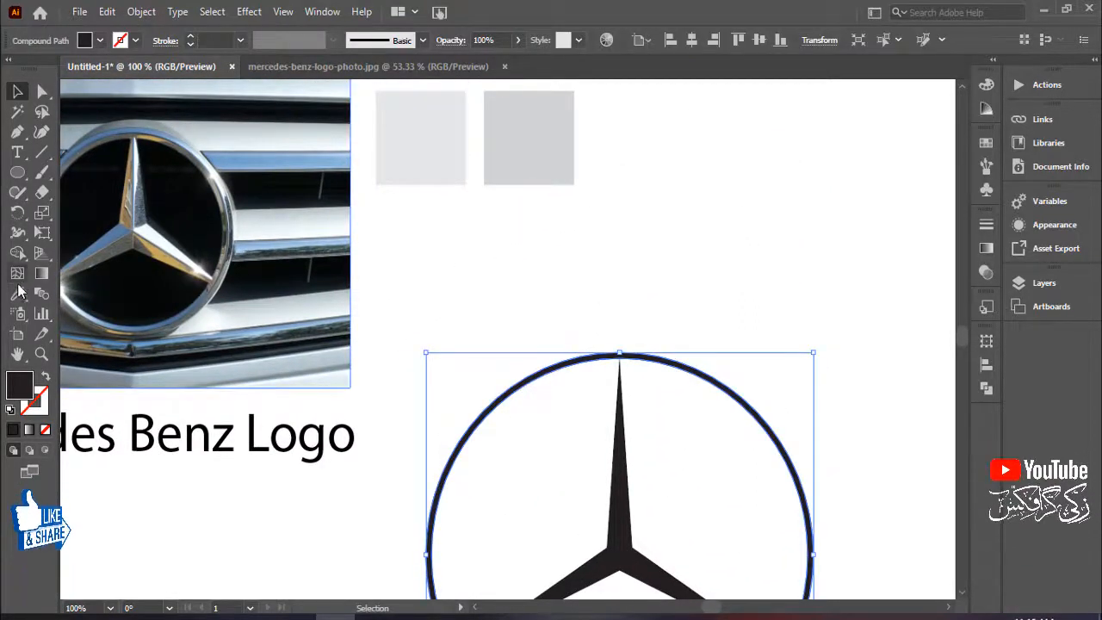
click(429, 156)
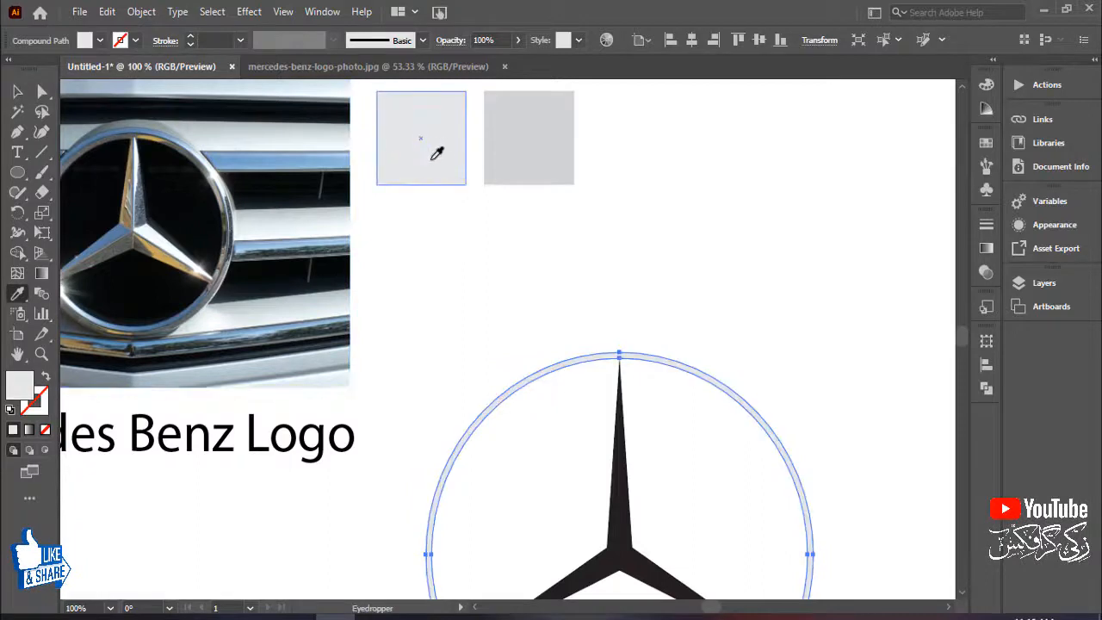
key(v)
click(758, 245)
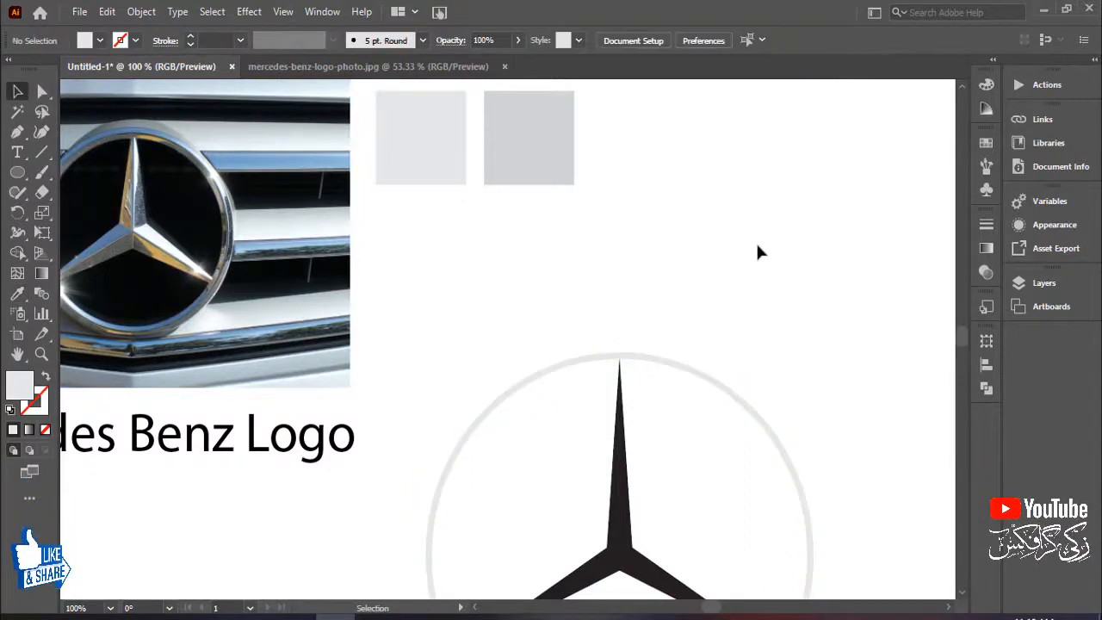
Fill the left half of the star's upper spike with the light grey sampled from the lighter colour square
drag(750, 209, 753, 293)
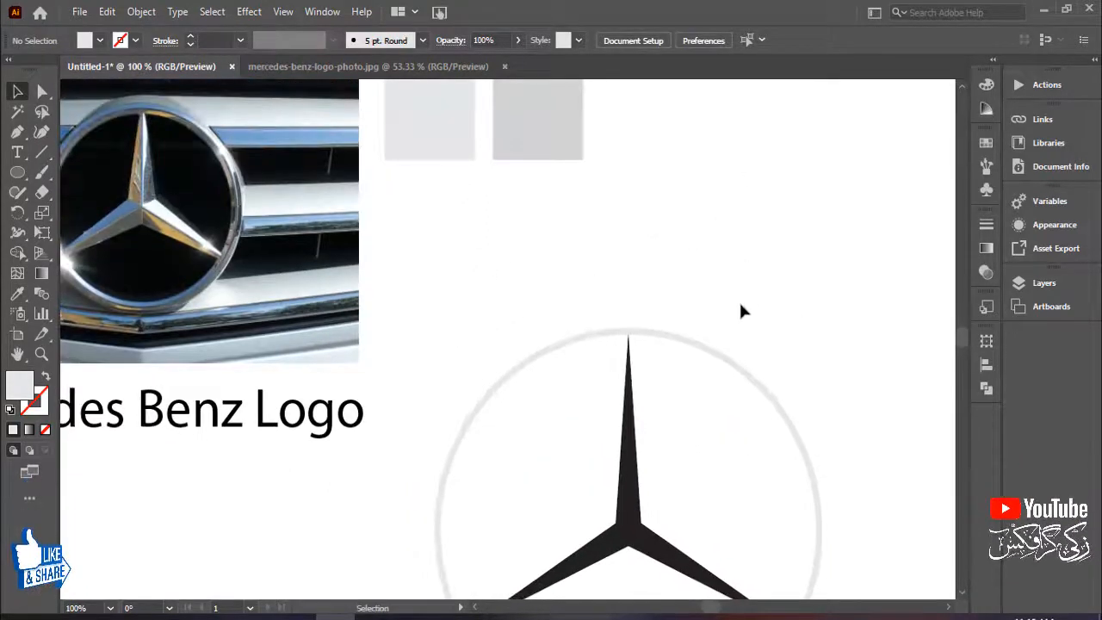
drag(698, 267, 650, 262)
click(572, 472)
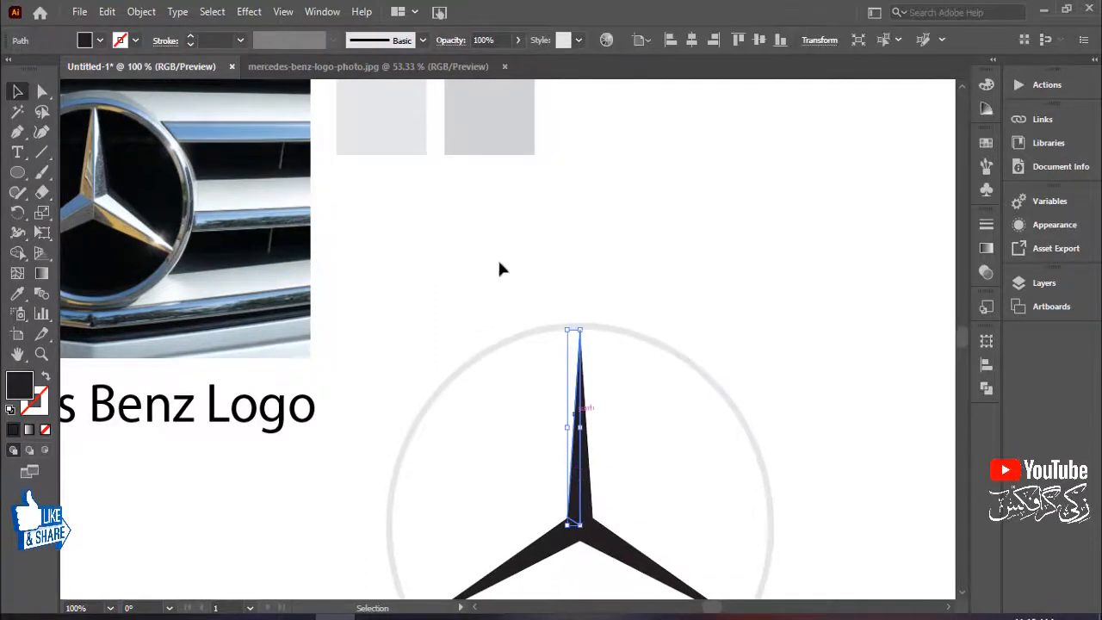
click(19, 295)
click(531, 331)
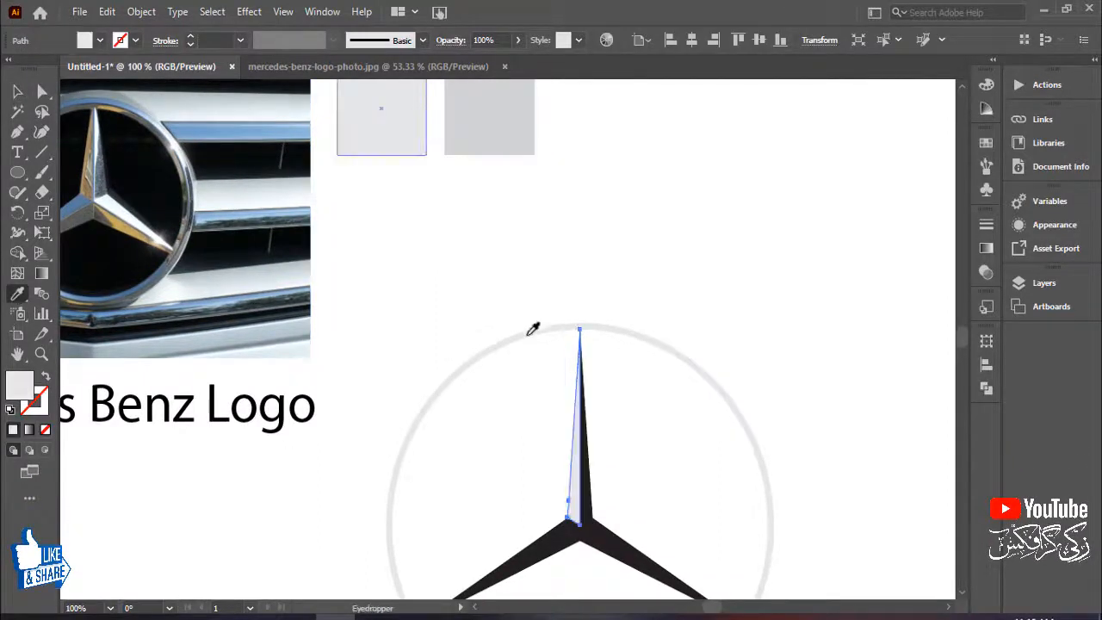
Fill the lower-right spike's upper half and the lower-left spike's lower half with the light grey sampled from the upper spike
scroll(632, 347, down, 4)
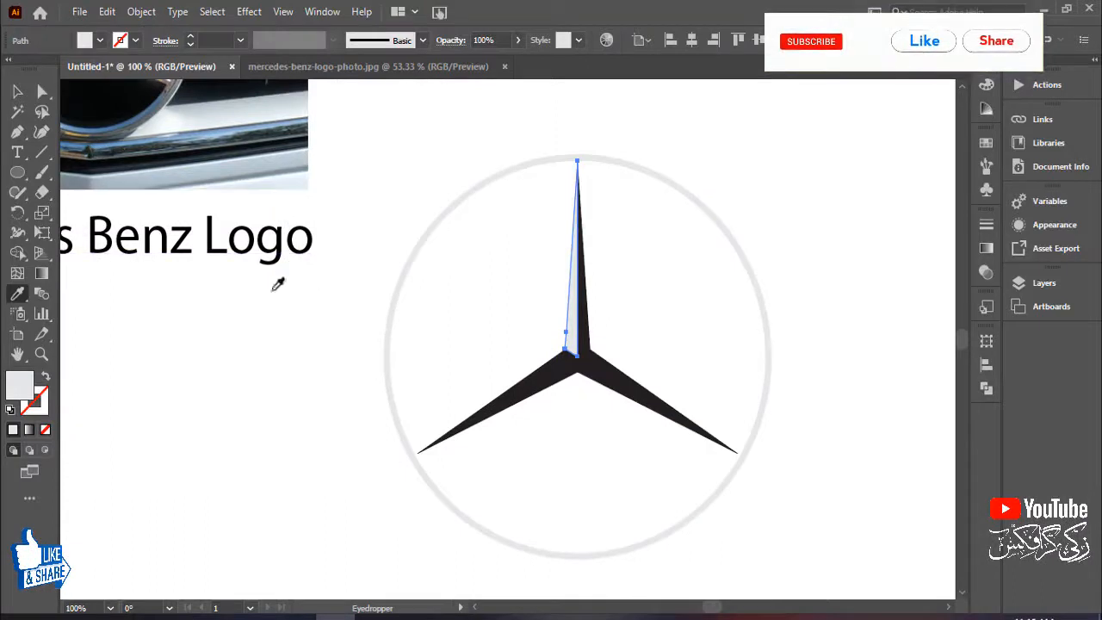
key(v)
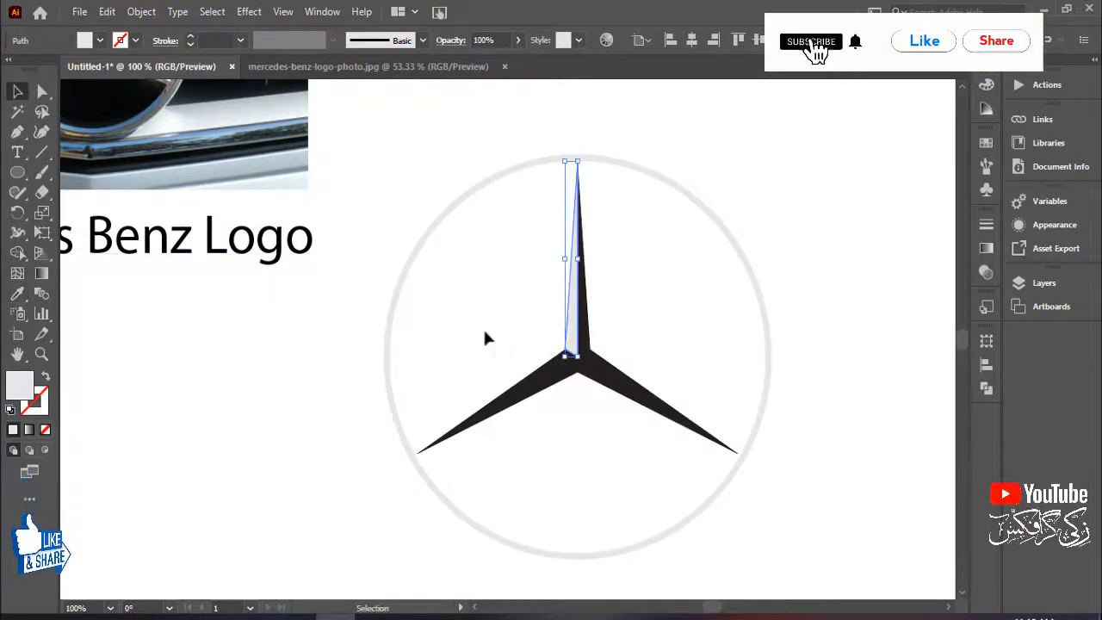
click(625, 375)
key(i)
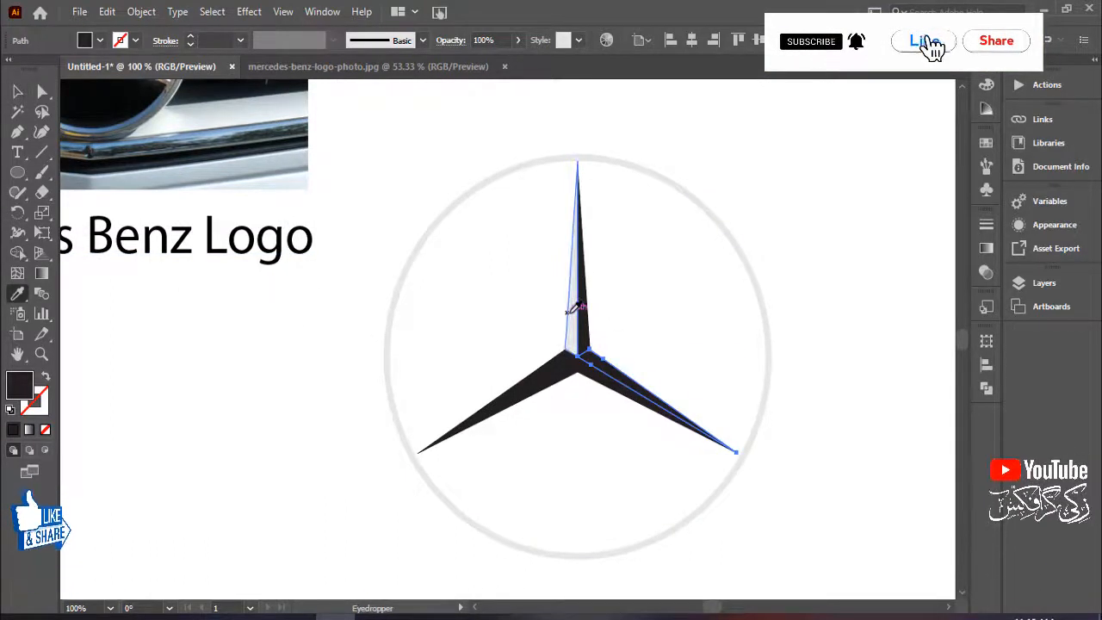
click(568, 311)
key(v)
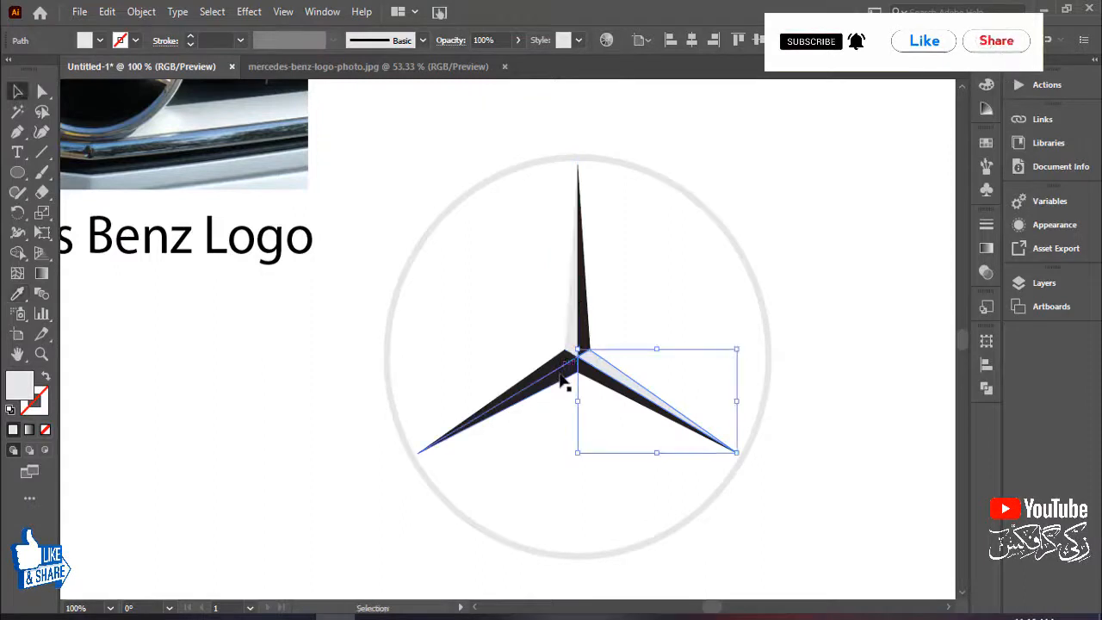
click(562, 378)
key(i)
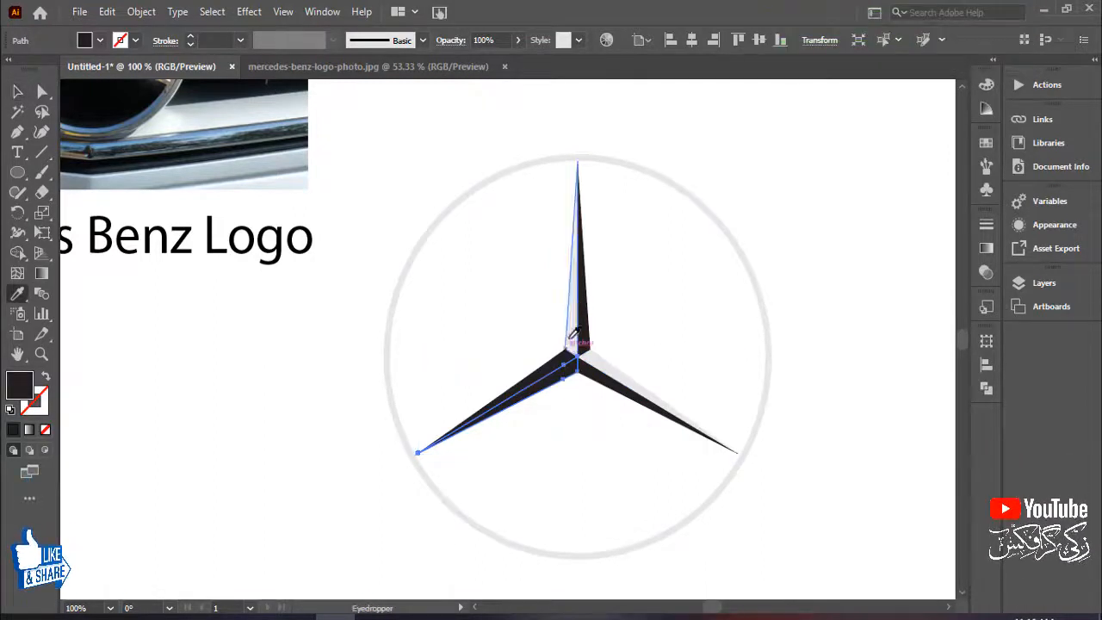
click(575, 327)
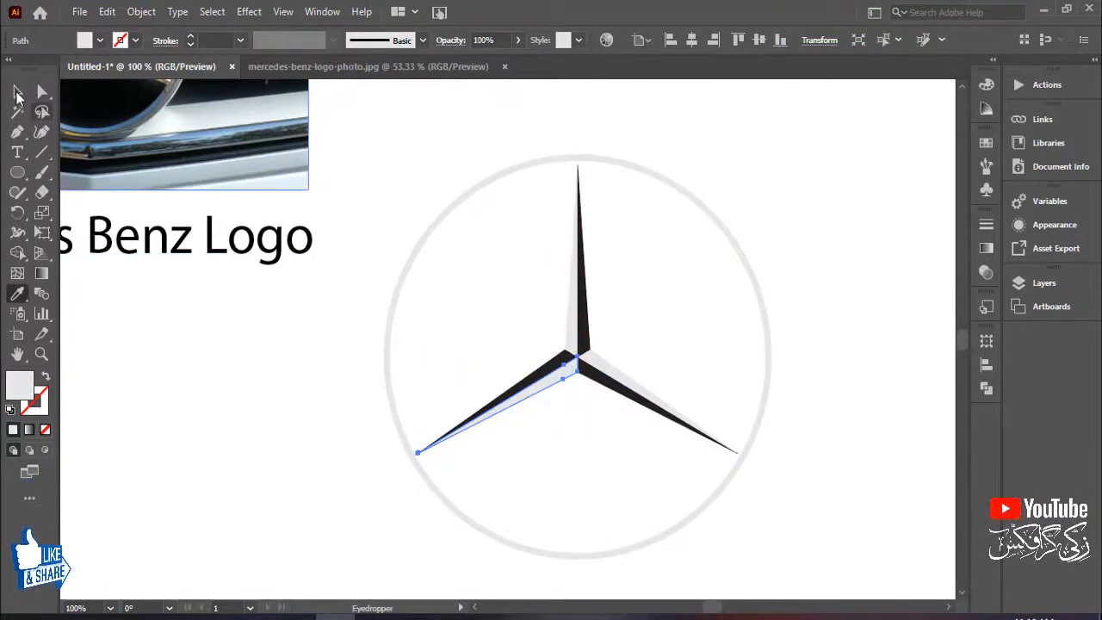
key(v)
Fill the right half of the upper spike with the grey sampled from the darker colour square
click(588, 305)
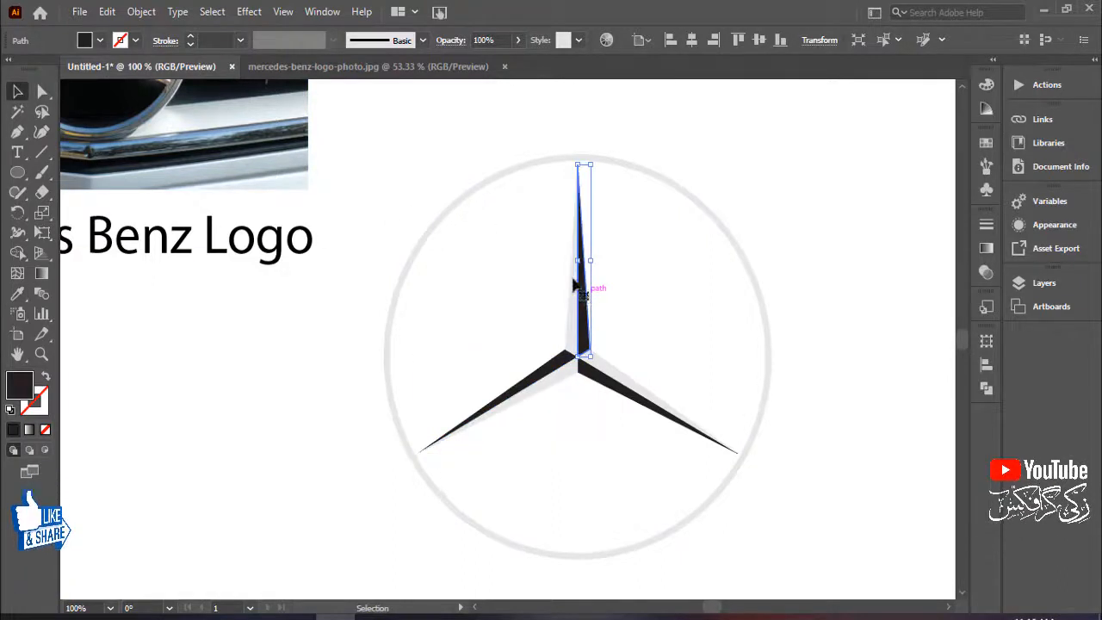
drag(511, 155, 466, 319)
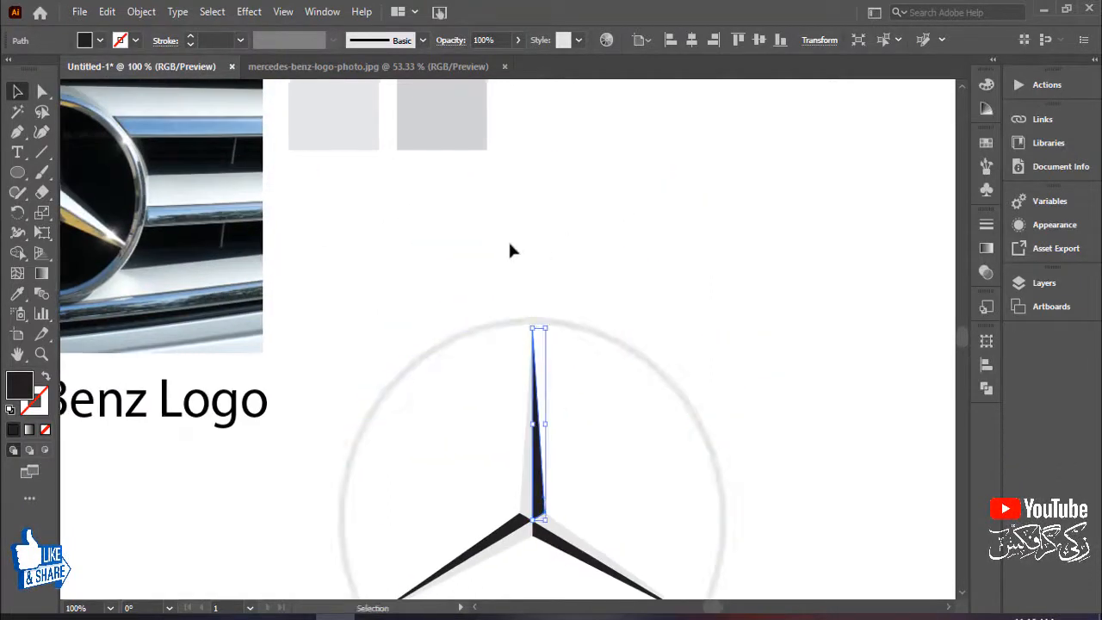
key(i)
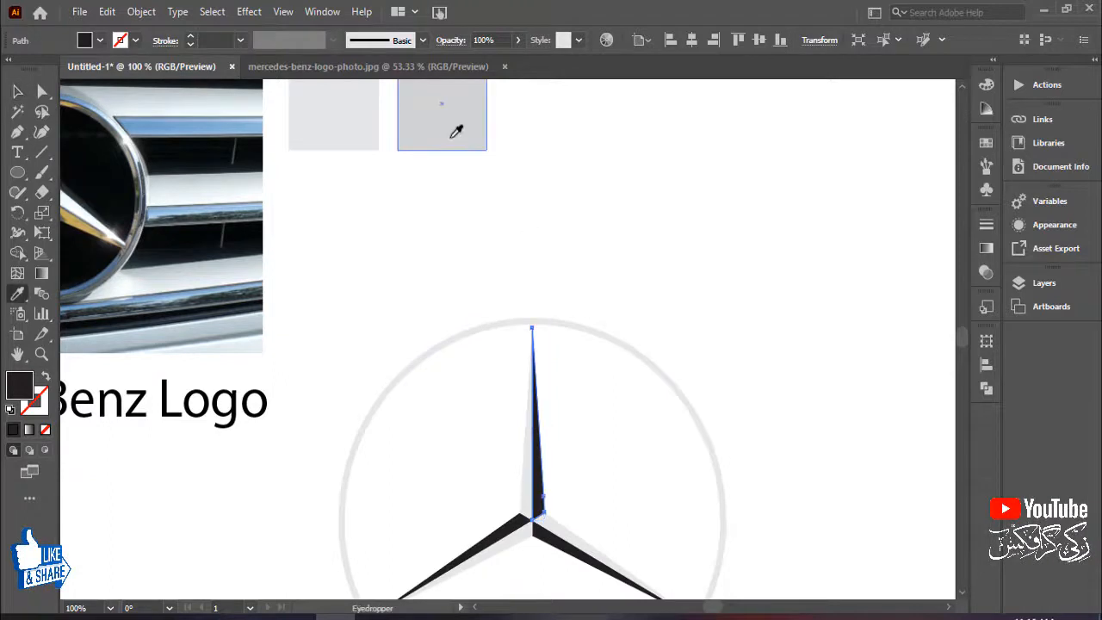
key(v)
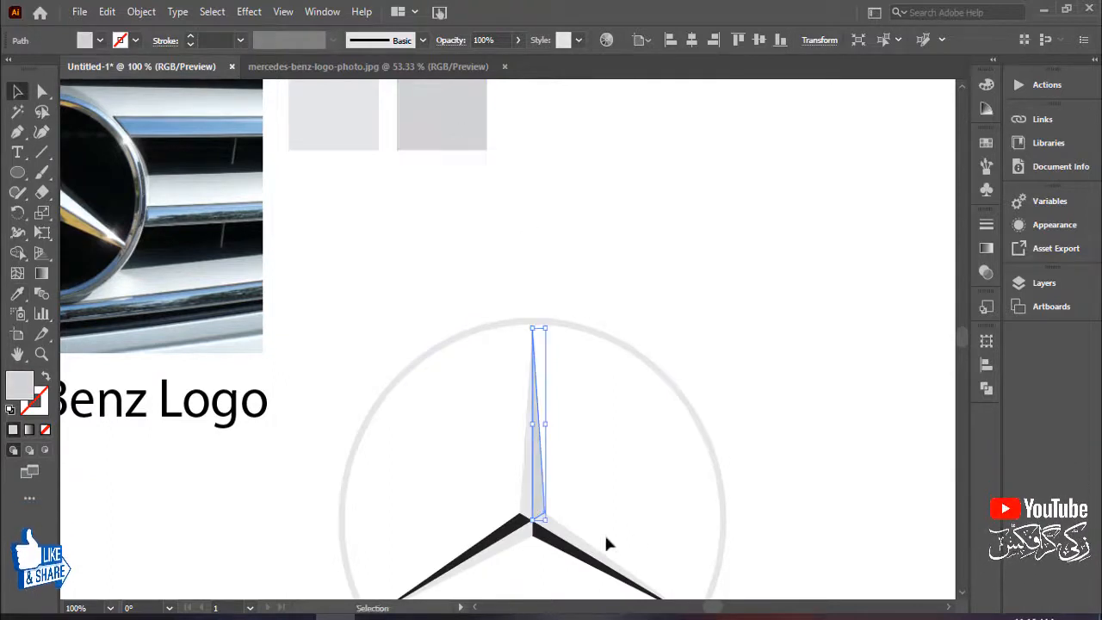
Fill the remaining black halves of the two lower spikes with the darker grey sampled from the upper spike, and deselect
click(576, 553)
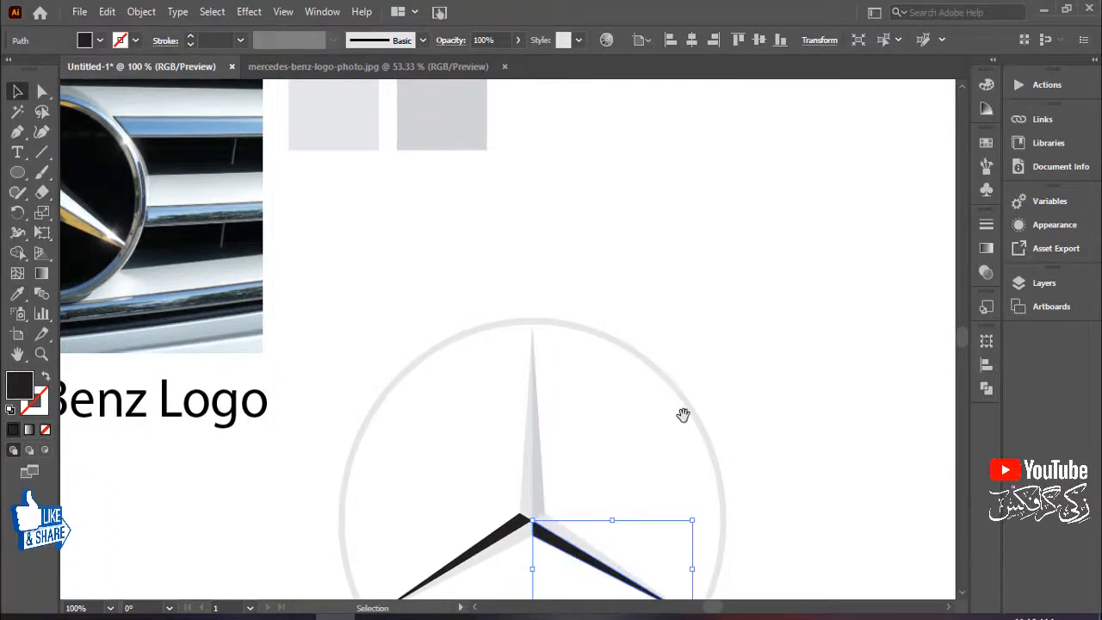
drag(683, 413, 718, 290)
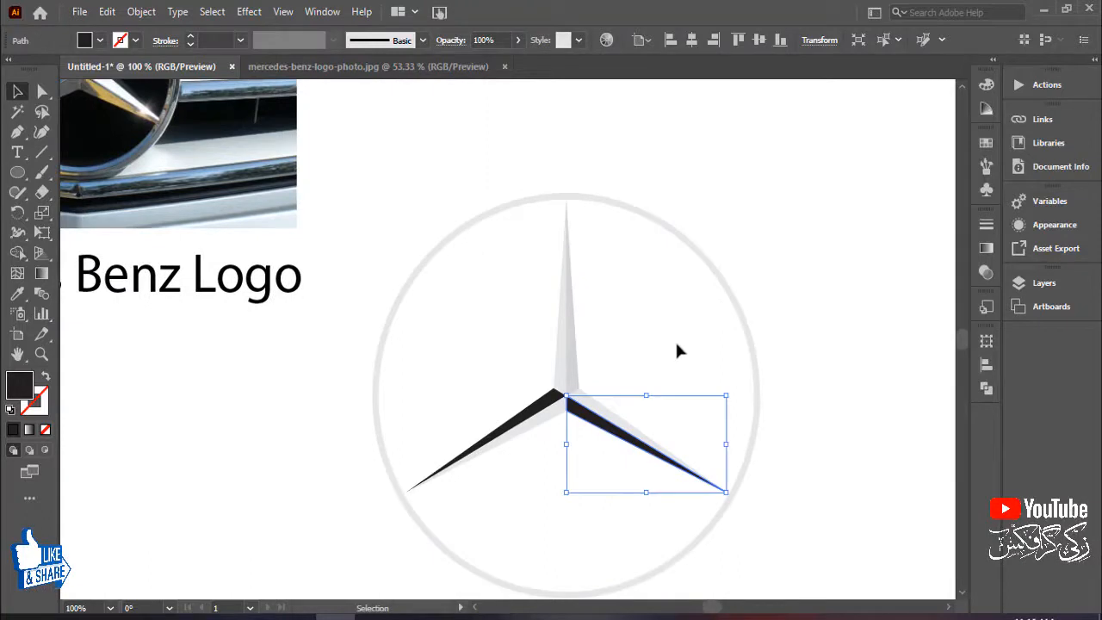
key(i)
click(578, 358)
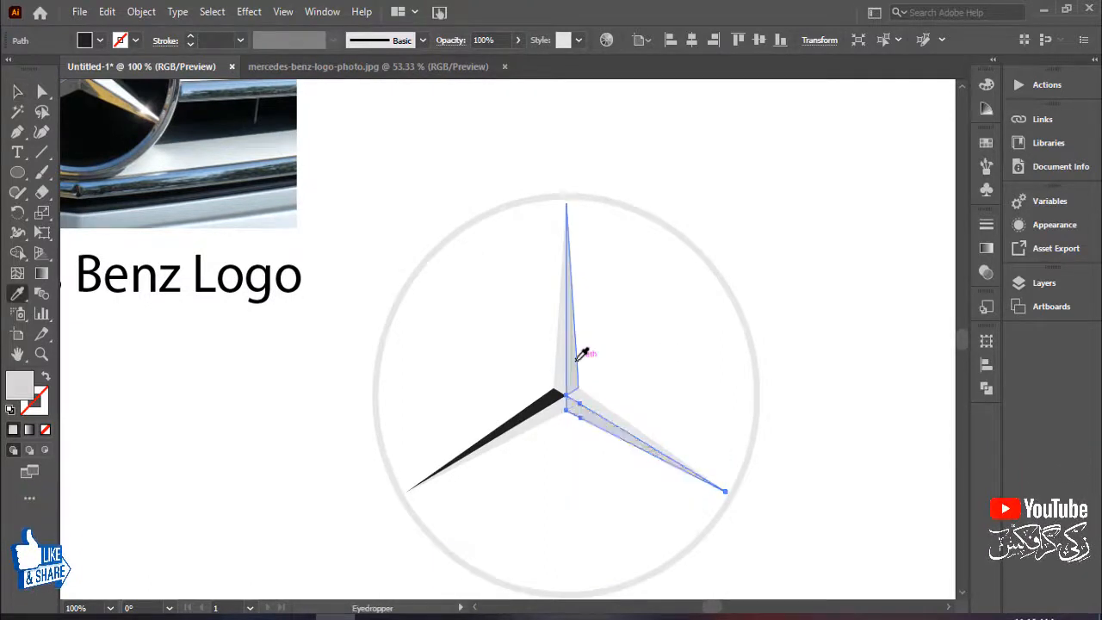
key(v)
click(549, 410)
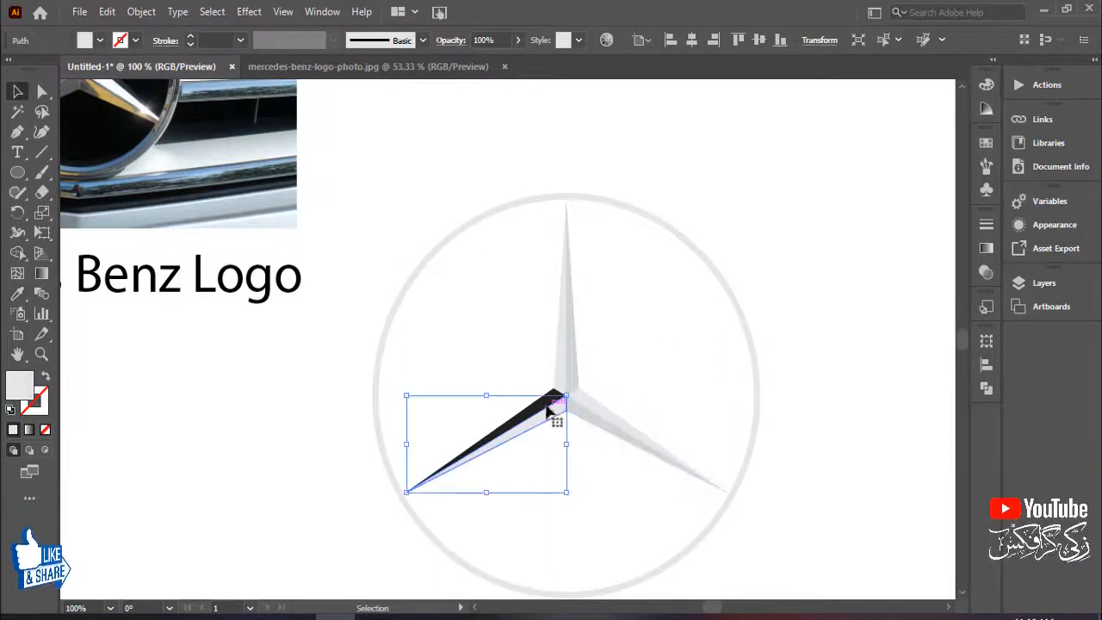
click(546, 402)
key(i)
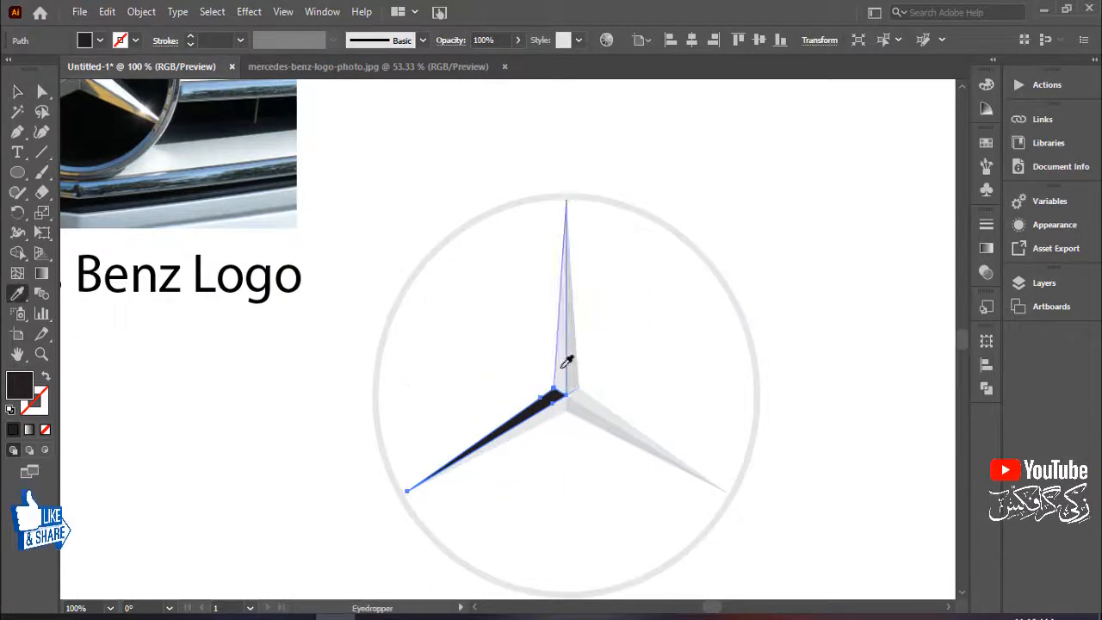
click(582, 353)
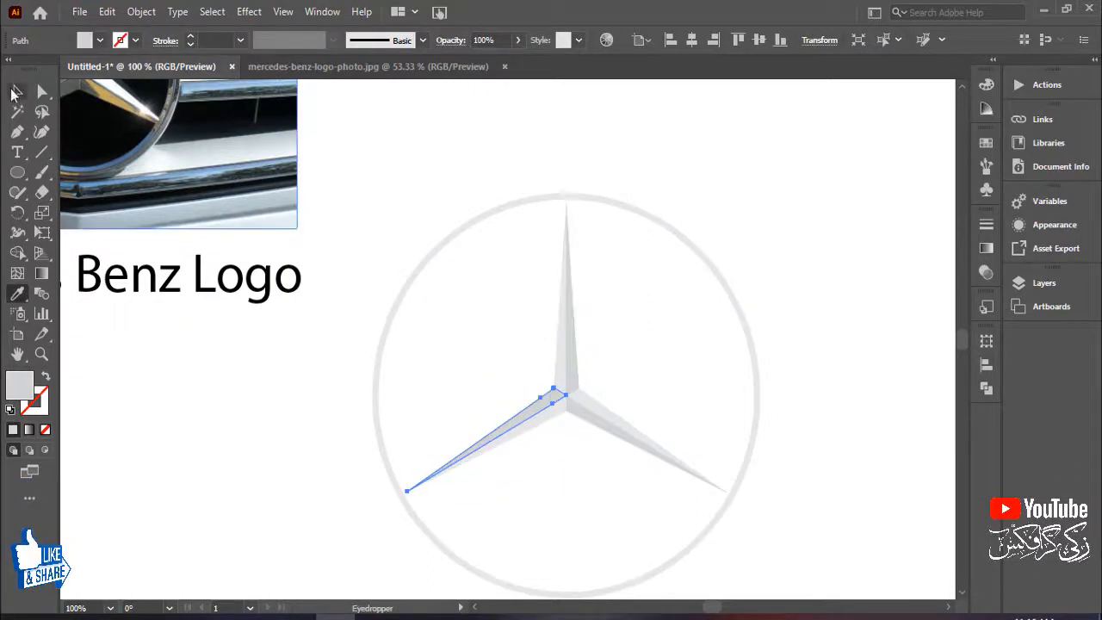
click(16, 92)
click(740, 220)
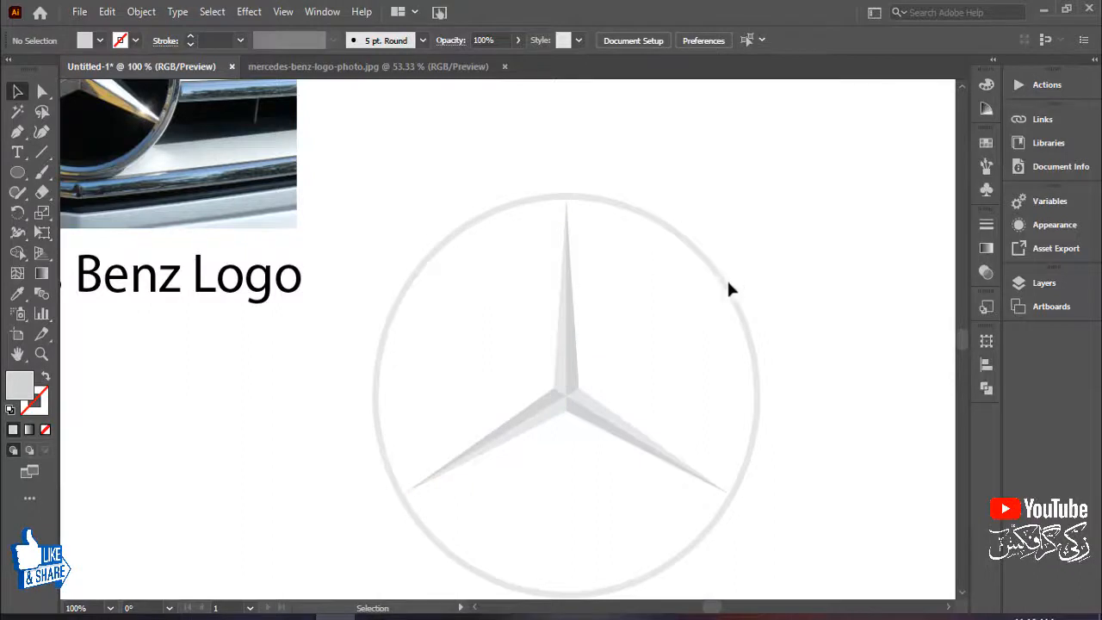
Scale the outer ring down slightly about its centre so it sits closer to the spike tips, and deselect it
click(750, 281)
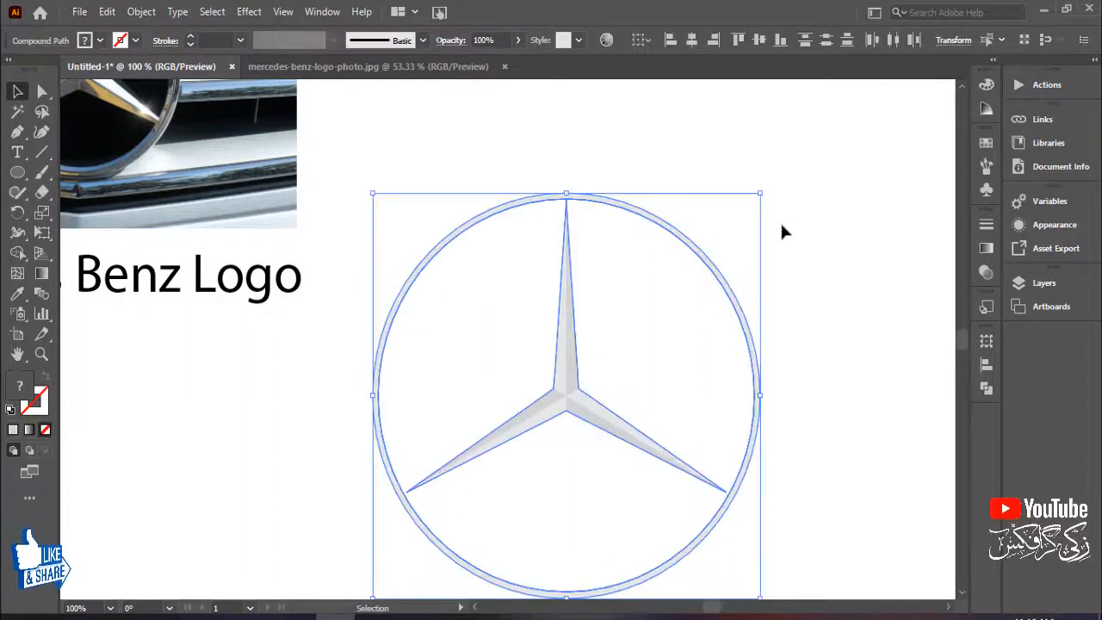
drag(761, 196, 757, 200)
click(816, 214)
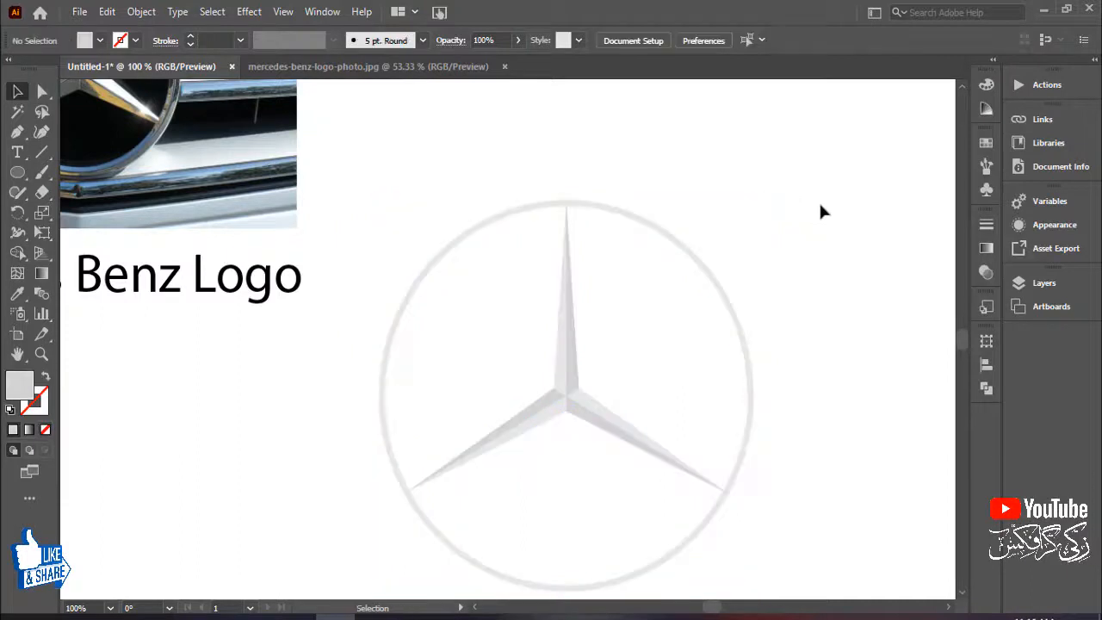
drag(811, 256, 312, 487)
click(853, 179)
Move the reference photo and its caption off the artboard's left side, and the two colour squares to the artboard's upper-left corner
key(ctrl+minus)
key(ctrl+minus)
drag(822, 335, 914, 337)
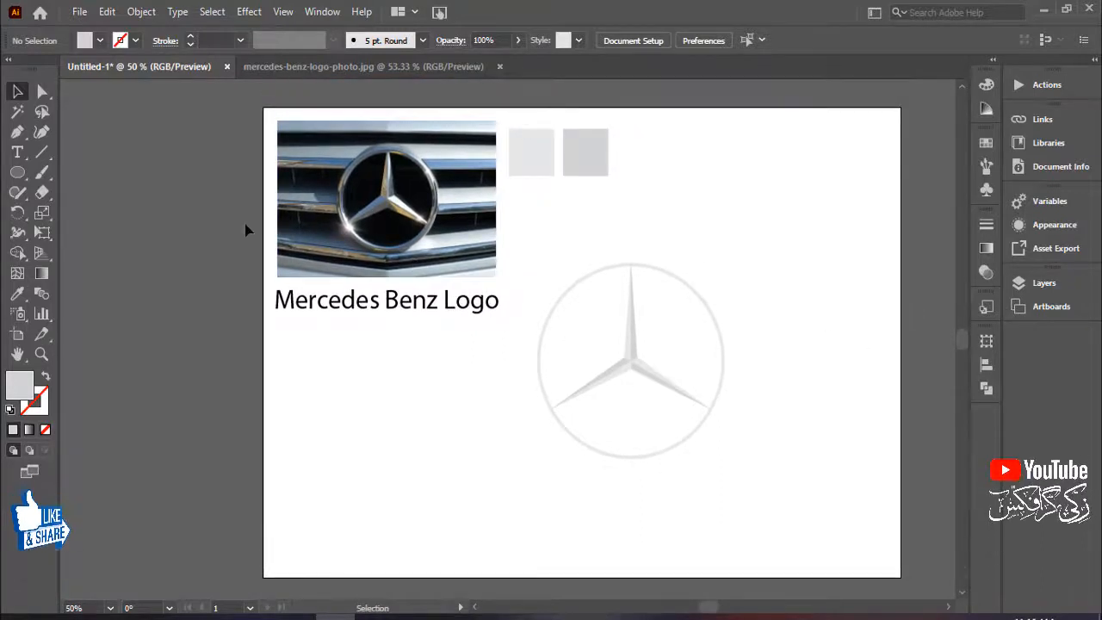
drag(474, 319, 476, 330)
drag(473, 241, 188, 229)
click(454, 150)
drag(592, 170, 354, 149)
click(791, 307)
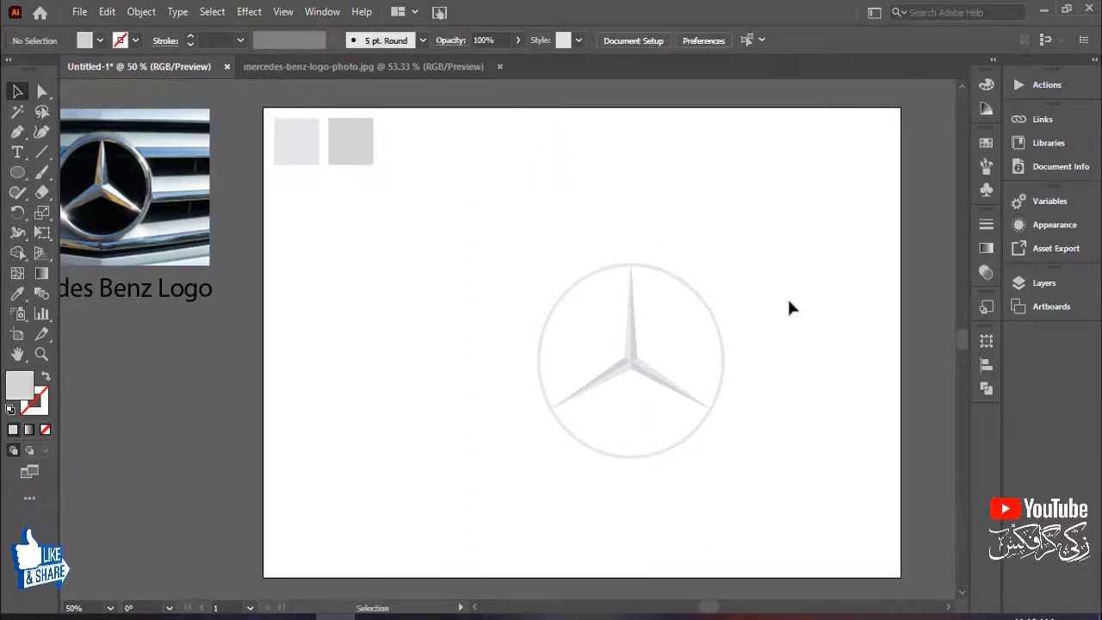
Group all the star pieces together with the outer ring, and deselect the group
drag(786, 257, 514, 456)
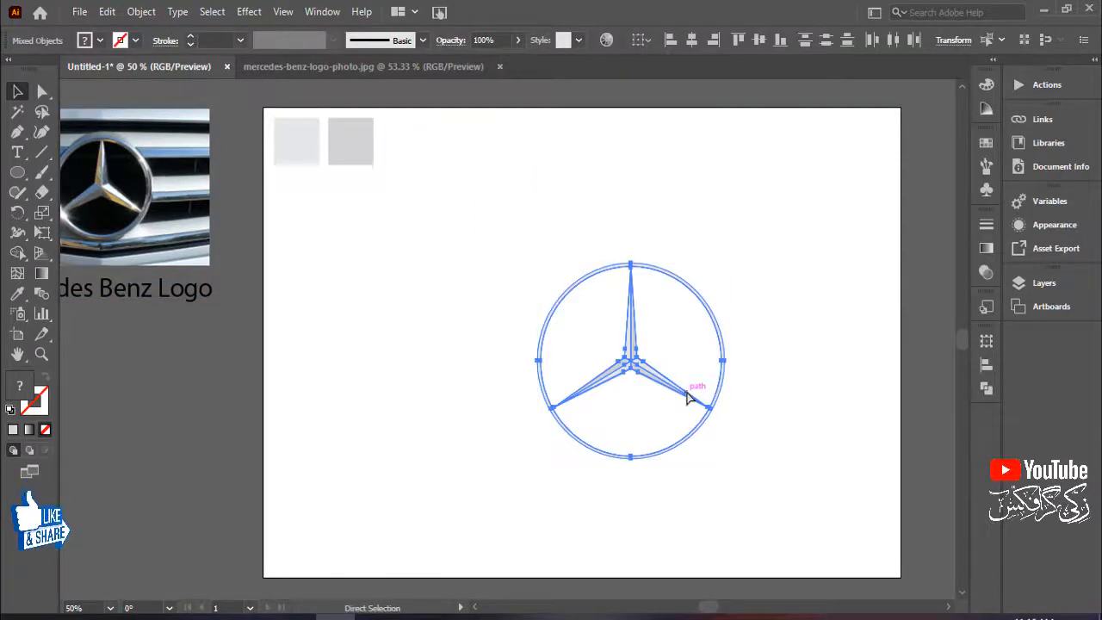
click(799, 288)
drag(512, 415, 508, 423)
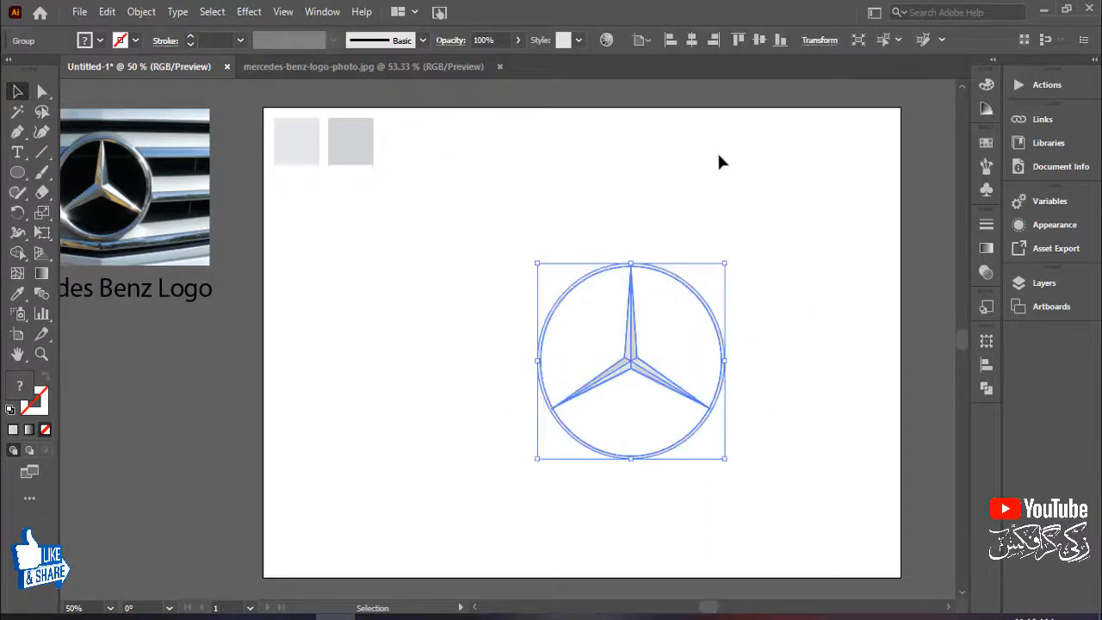
click(719, 155)
Draw a rectangle covering the whole artboard and fill it with the black swatch
drag(20, 175, 80, 172)
click(79, 173)
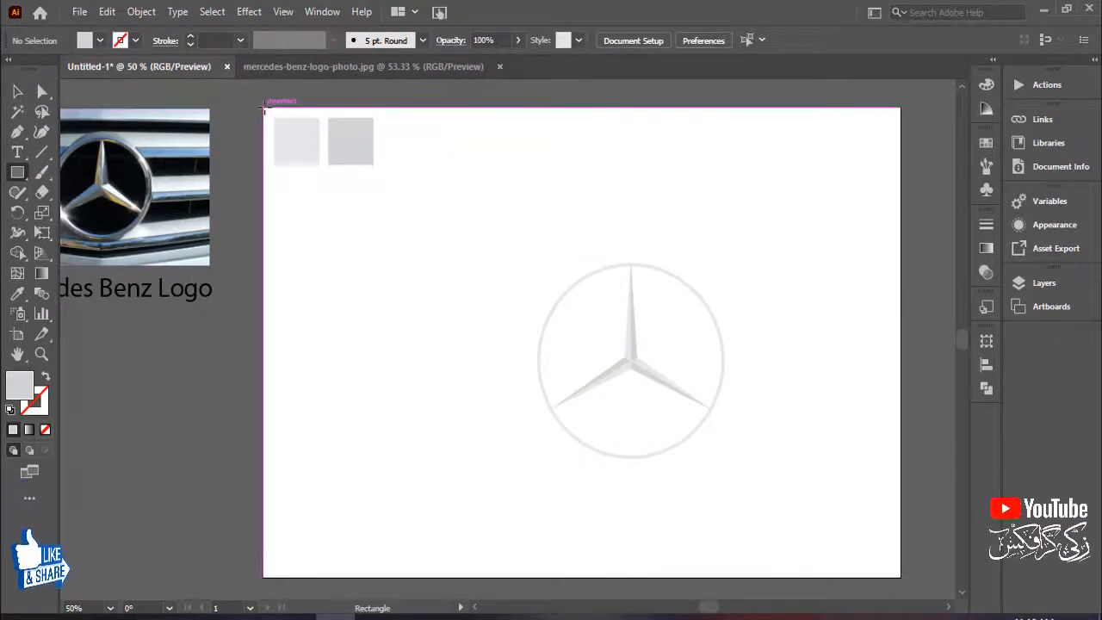
drag(265, 110, 895, 448)
drag(748, 305, 734, 439)
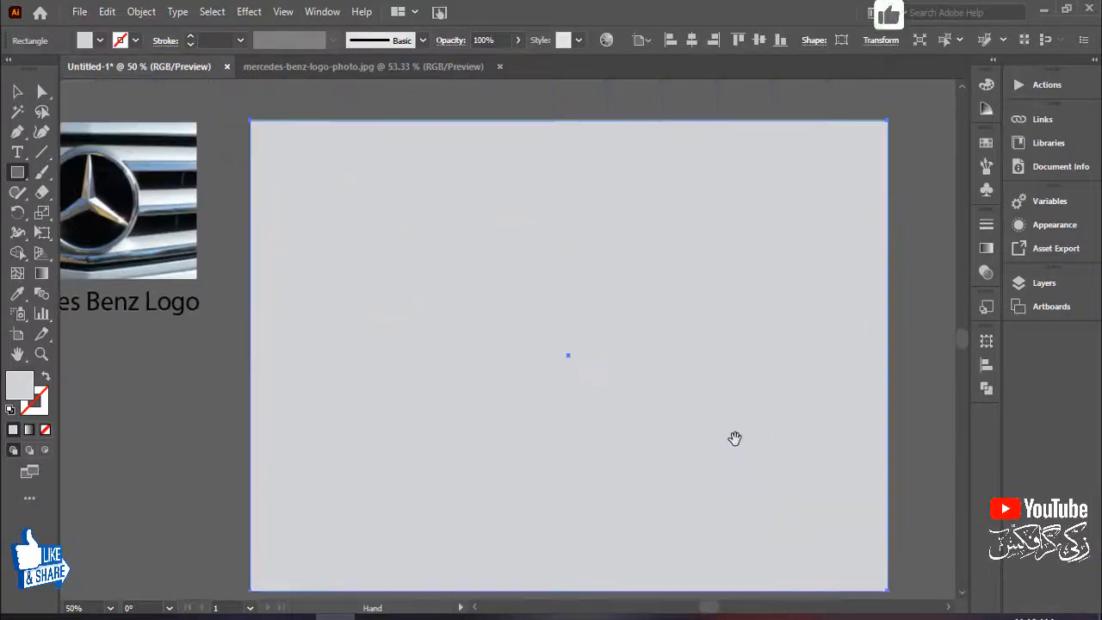
click(100, 40)
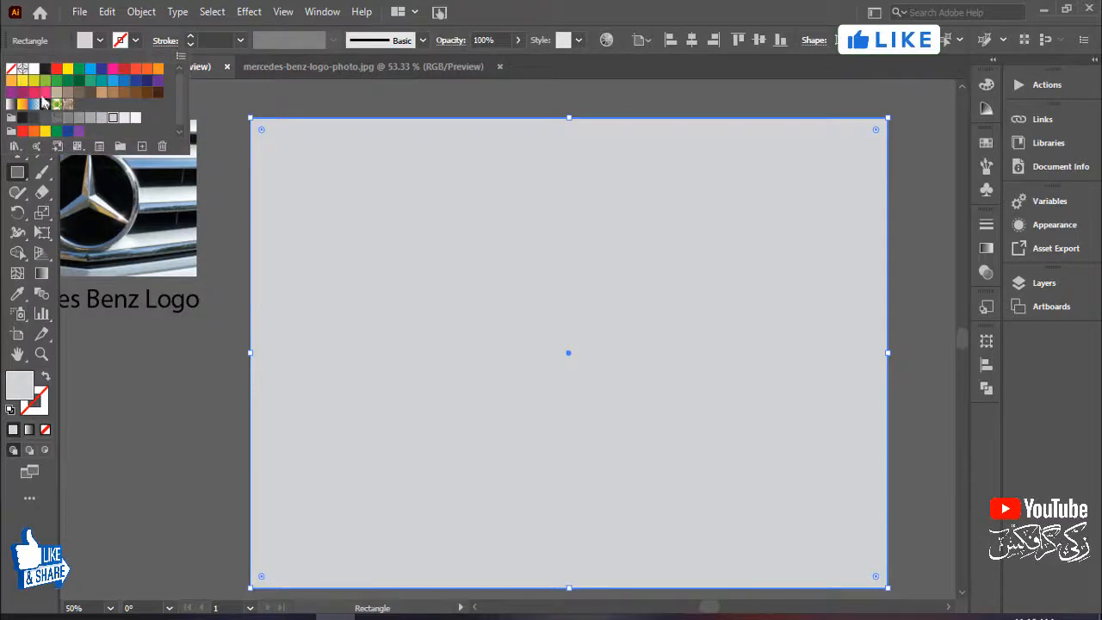
click(45, 70)
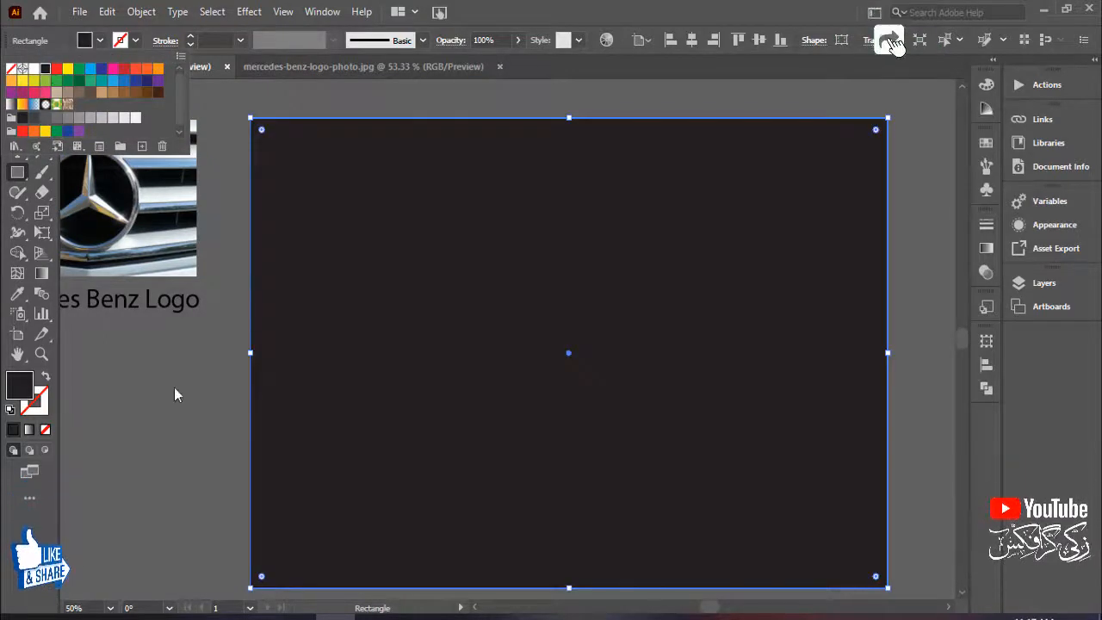
key(Escape)
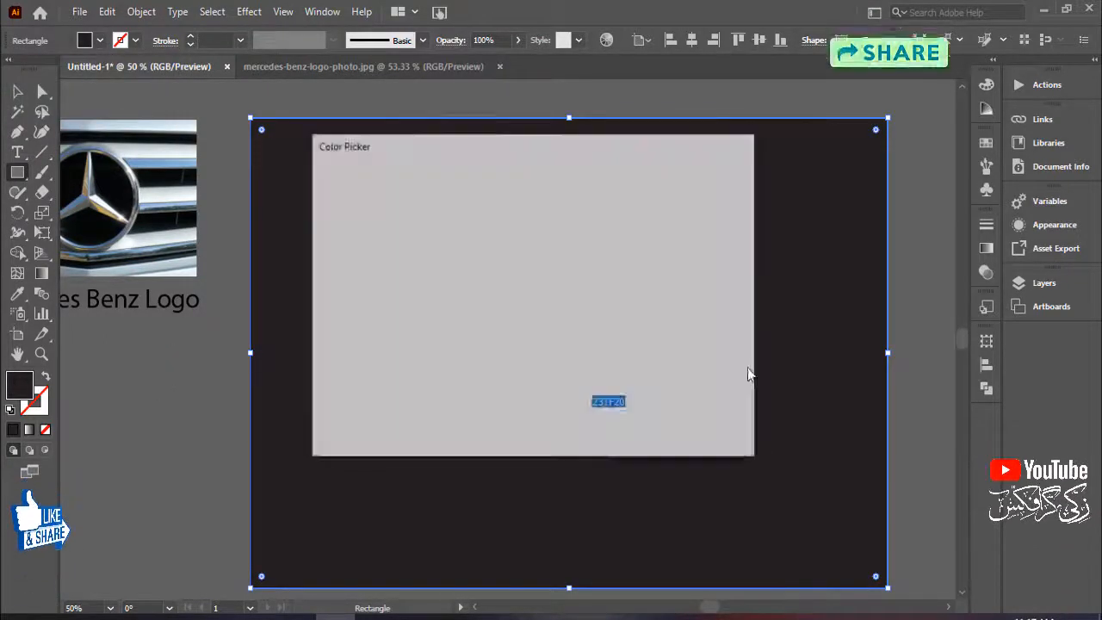
Set the rectangle's fill colour to C 100, M 100, Y 100 and K 100
drag(709, 340, 641, 334)
text(100)
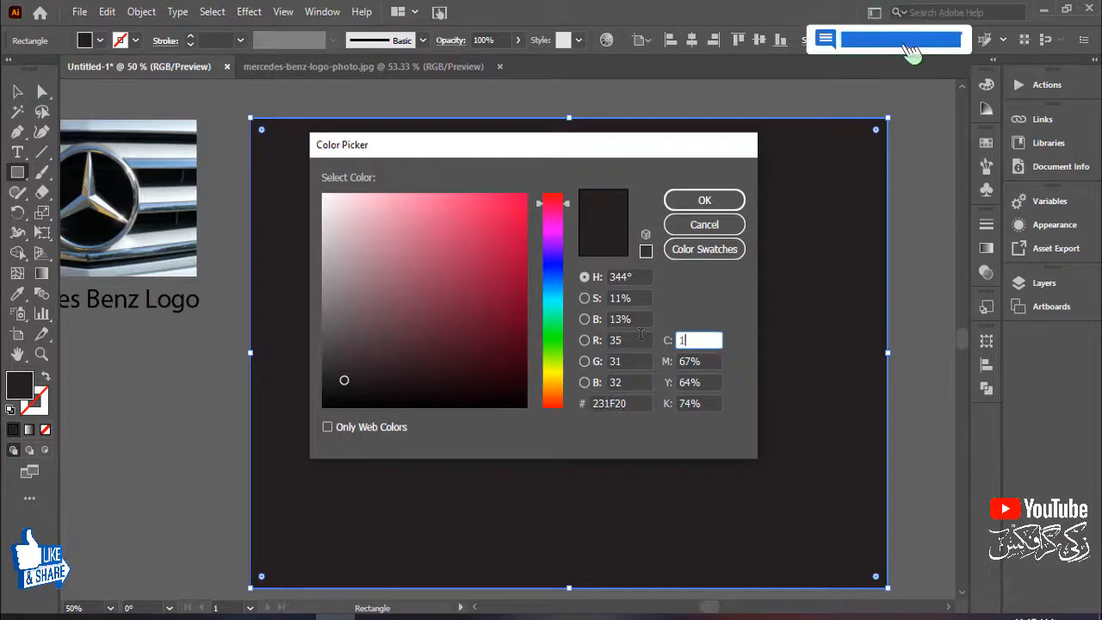
key(Tab)
text(100)
key(Tab)
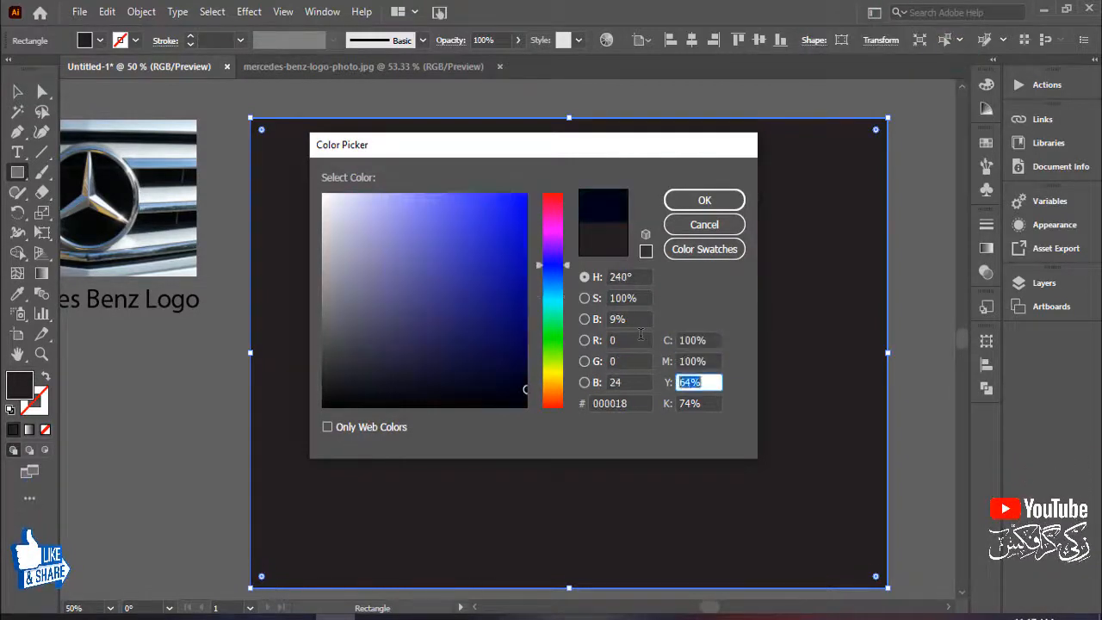
key(Tab)
text(100)
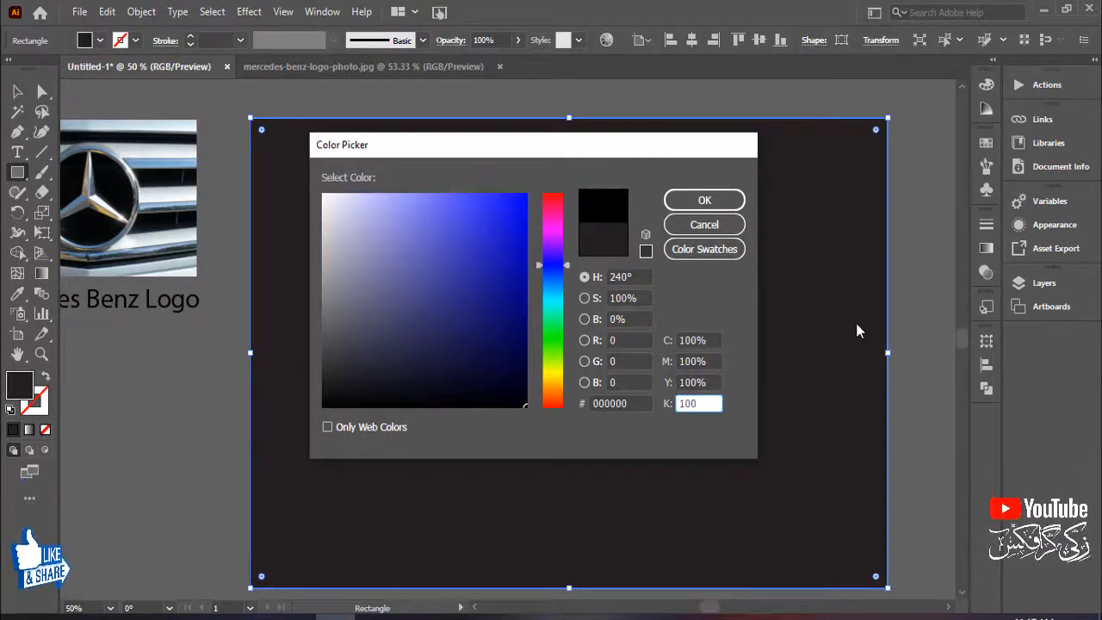
click(706, 201)
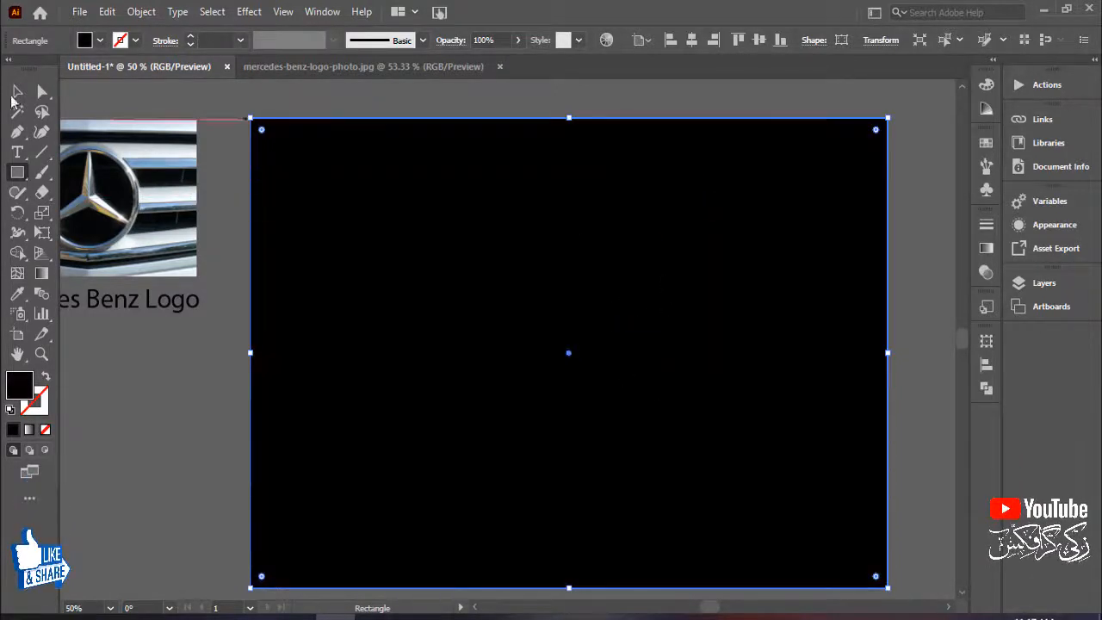
Send the black rectangle to the back, behind the logo and colour squares, and deselect it
click(16, 92)
right_click(749, 367)
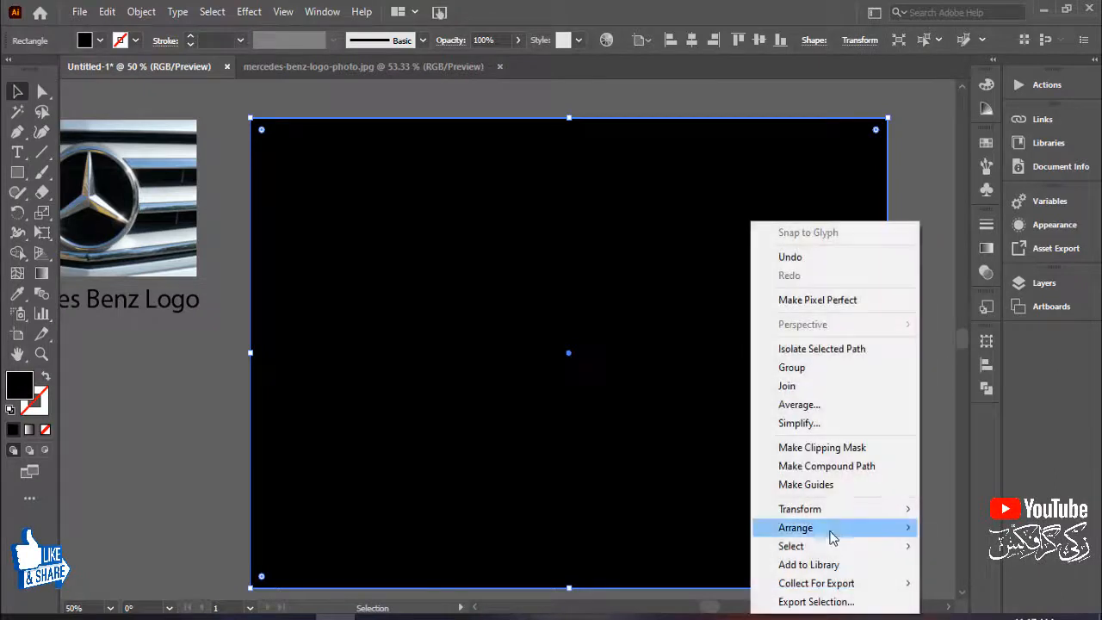
mouse_move(761, 527)
click(641, 583)
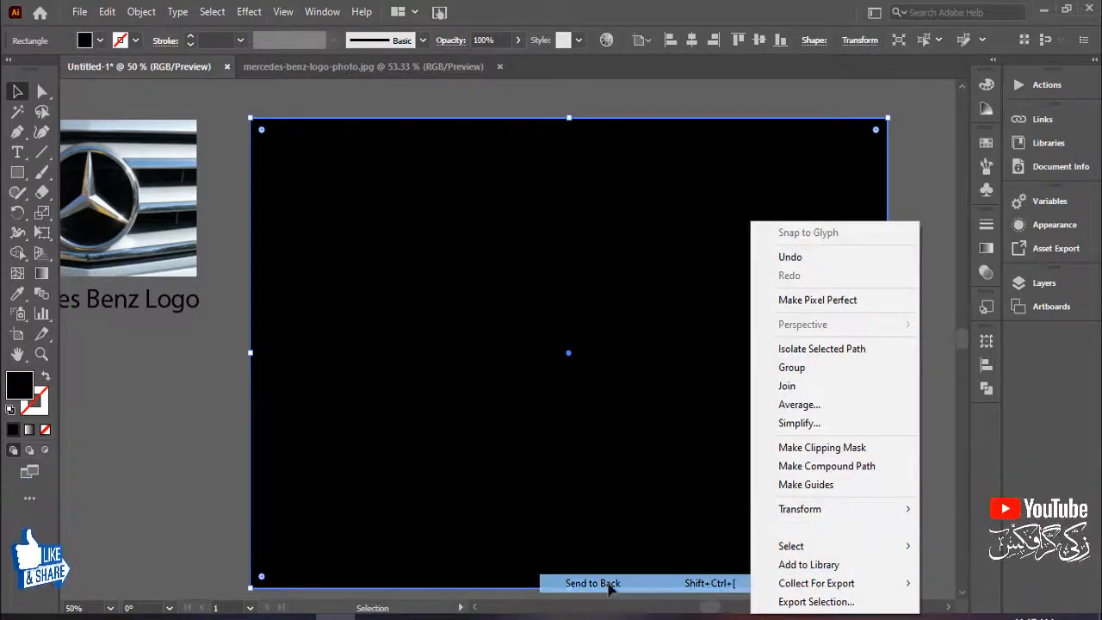
click(906, 366)
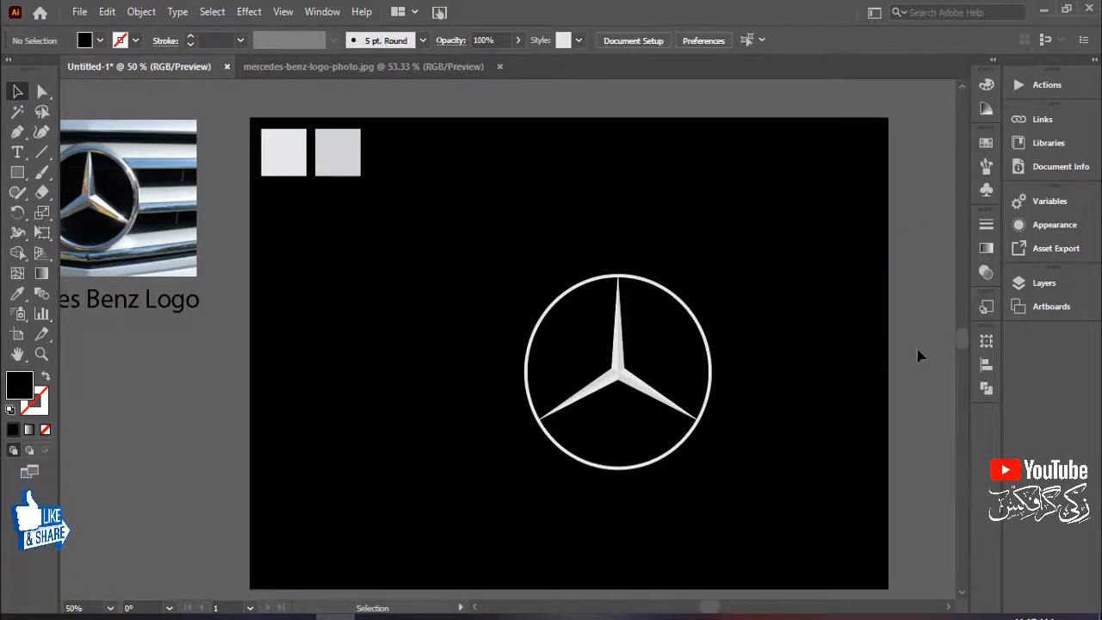
Lock the black background rectangle in place
click(824, 290)
click(141, 11)
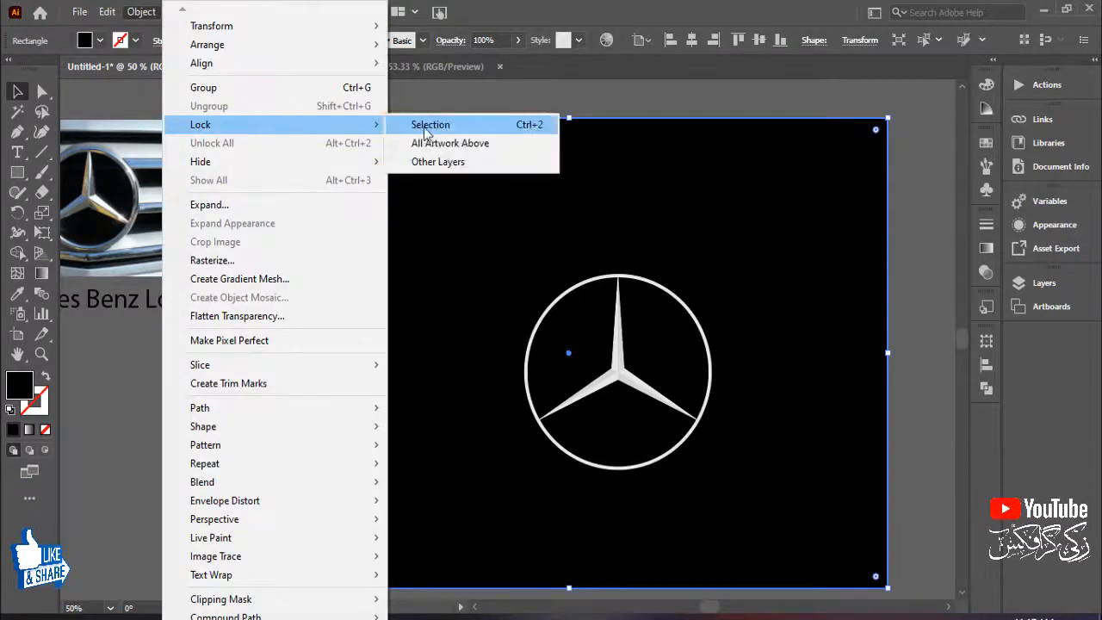
click(422, 125)
Group the whole star-and-ring logo and enlarge it slightly and proportionally about its centre
drag(766, 298, 504, 438)
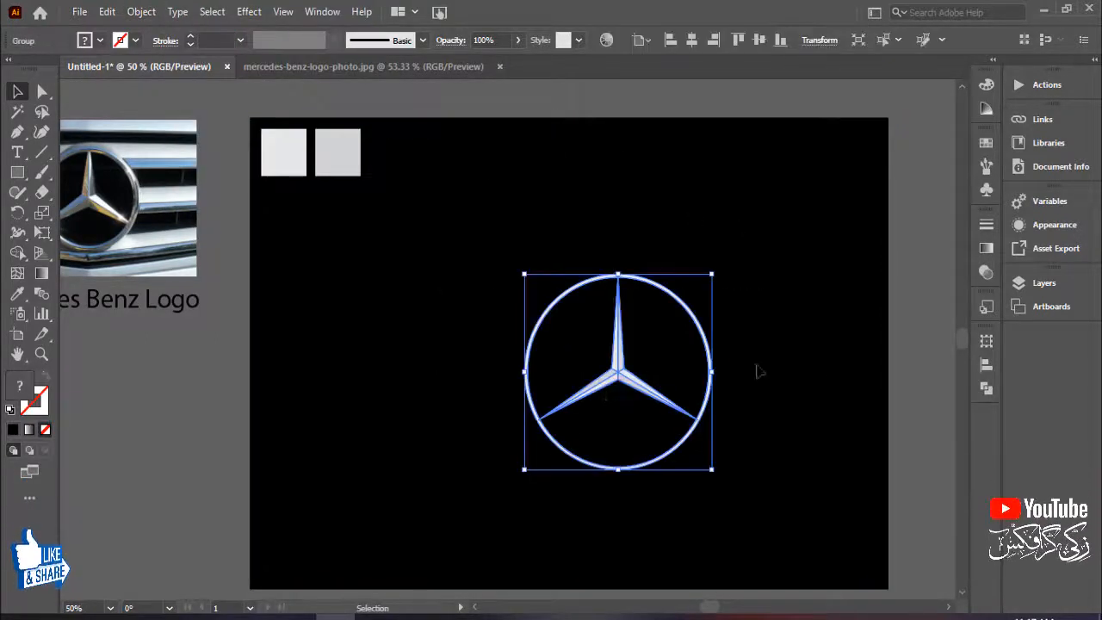
key(ctrl+g)
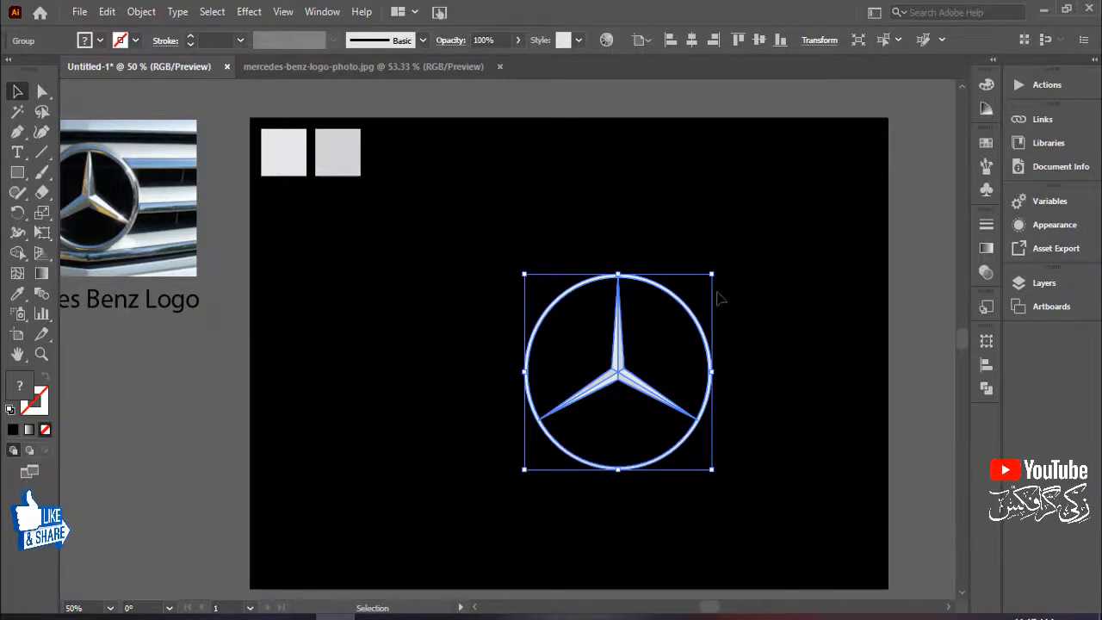
drag(714, 277, 722, 251)
click(813, 331)
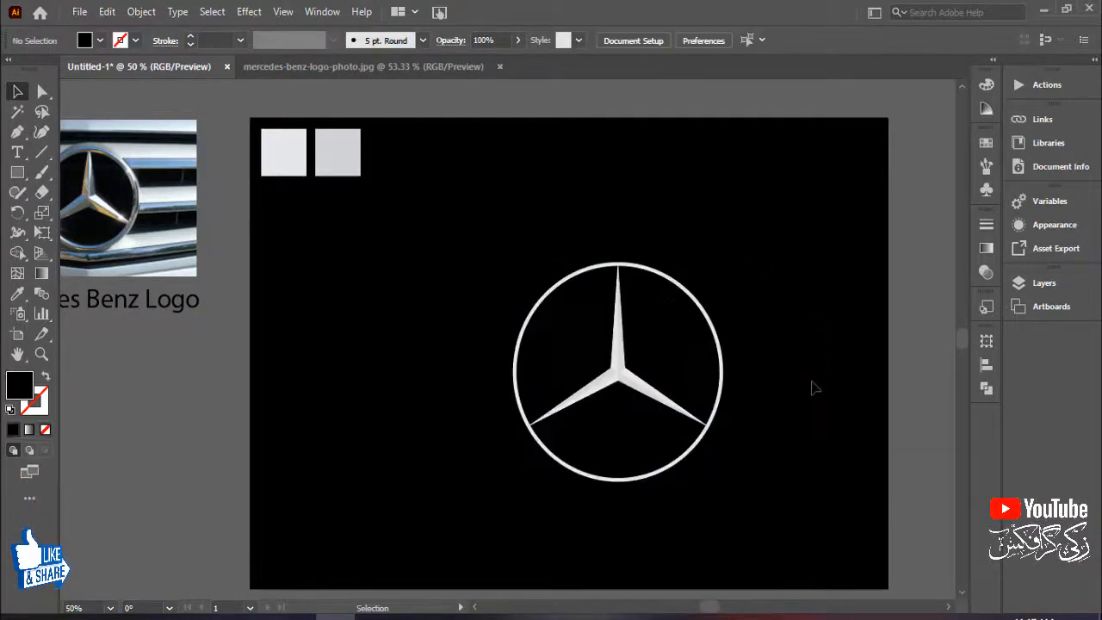
Move the "Mercedes Benz Logo" caption below the vector logo and fill it with the white swatch
drag(812, 387, 878, 352)
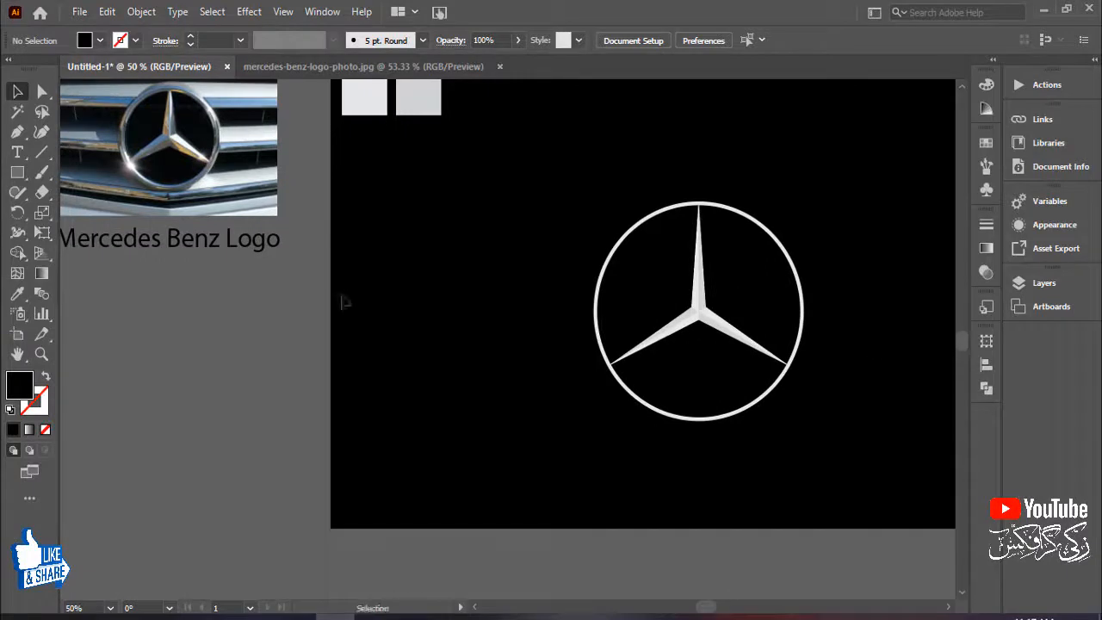
drag(188, 252, 736, 488)
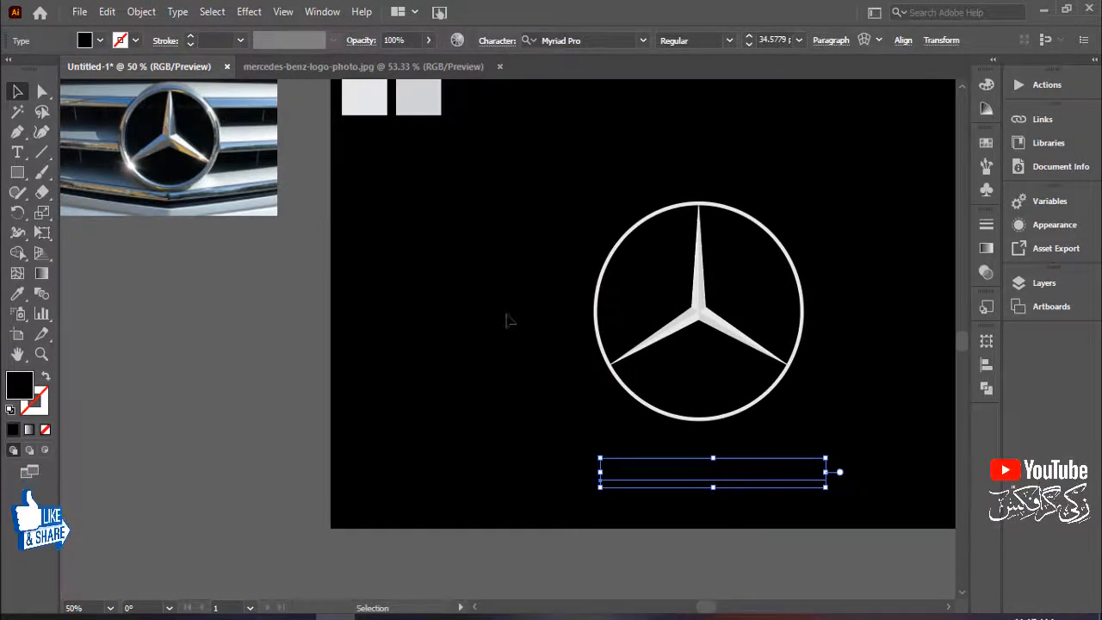
click(986, 143)
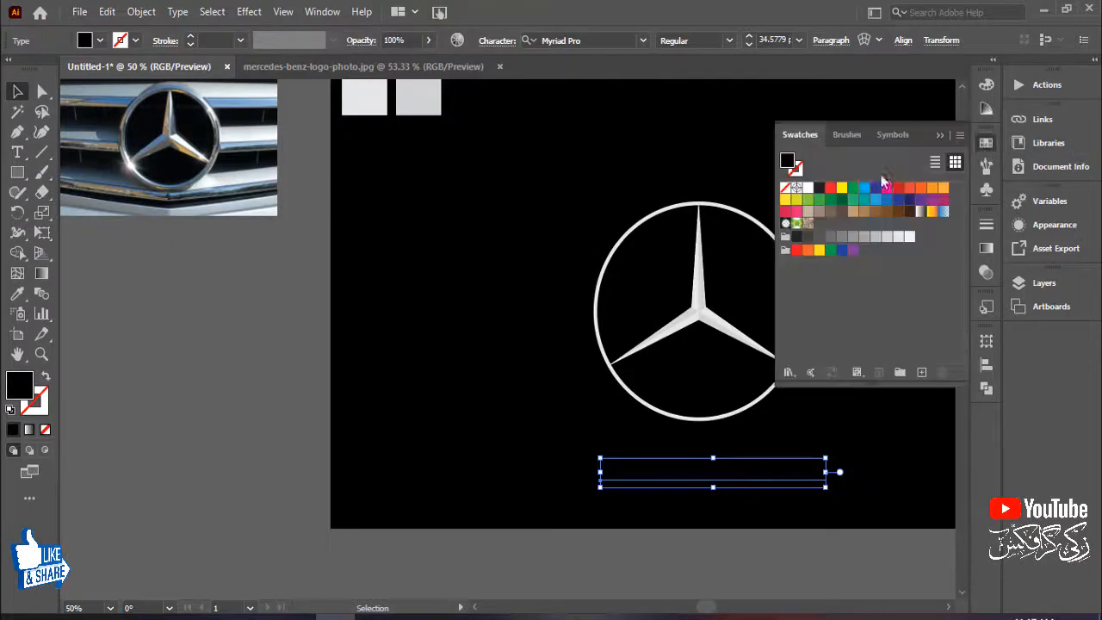
click(807, 189)
click(234, 374)
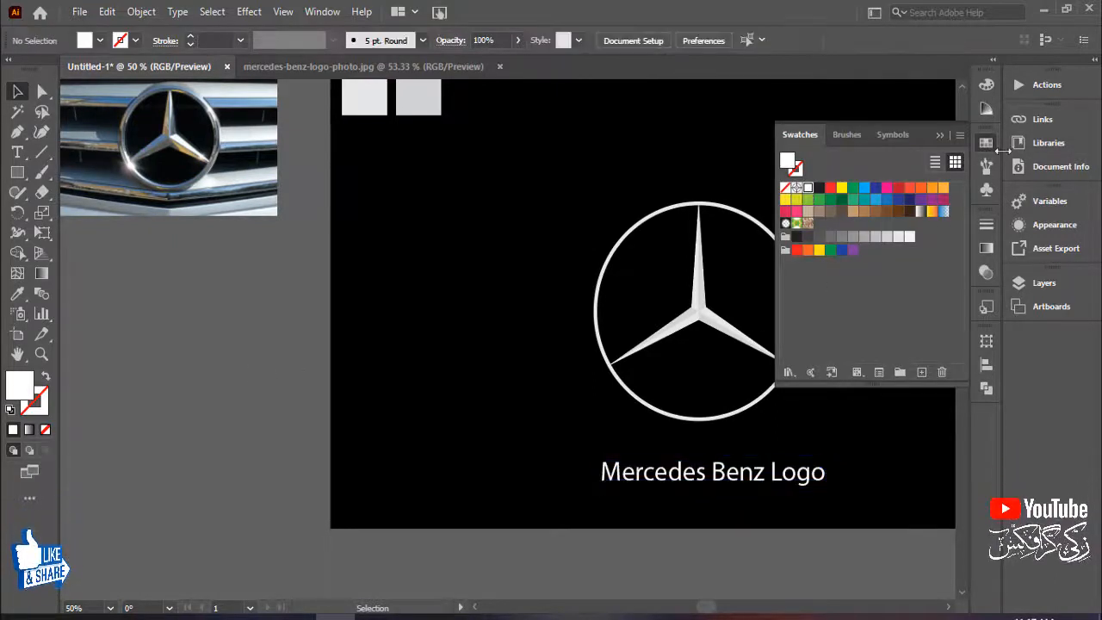
click(936, 138)
Nudge the caption up closer to the underside of the logo's ring, and deselect it
drag(563, 229, 460, 313)
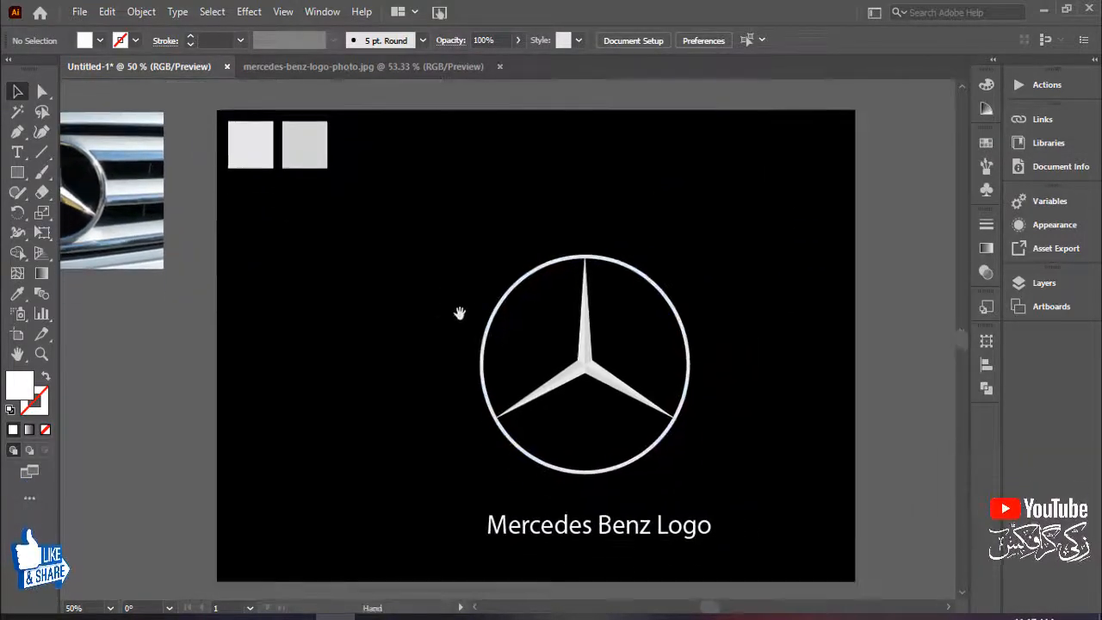
drag(689, 540, 686, 527)
click(895, 447)
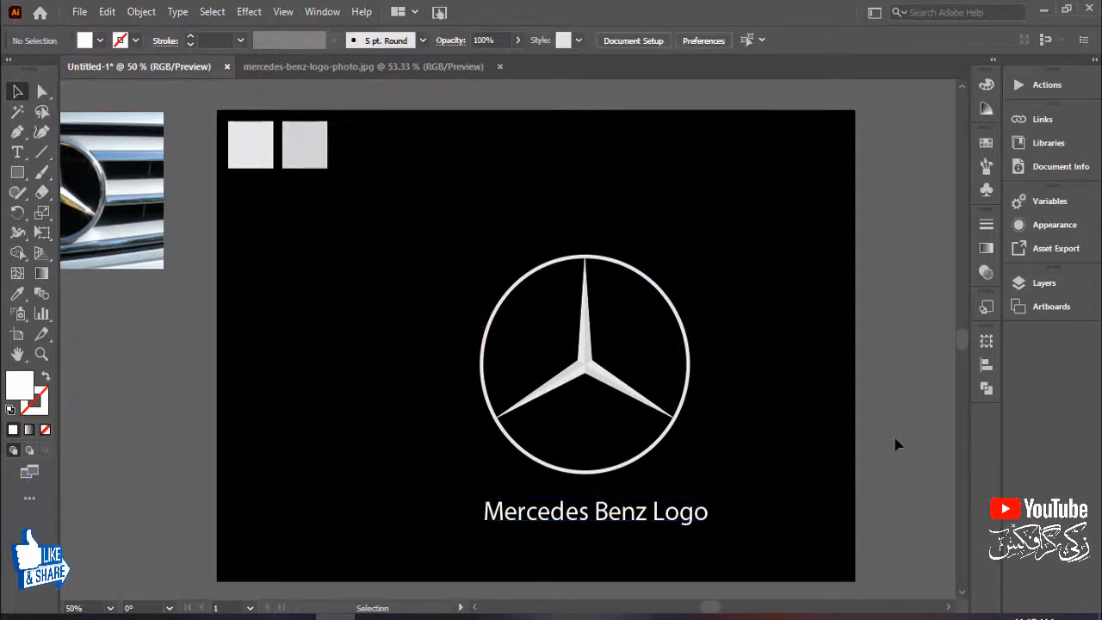
Move the reference photo onto the black background beside the vector logo, slightly overlapping the artboard's left edge, and deselect it
drag(768, 442, 821, 441)
drag(86, 168, 349, 338)
click(746, 262)
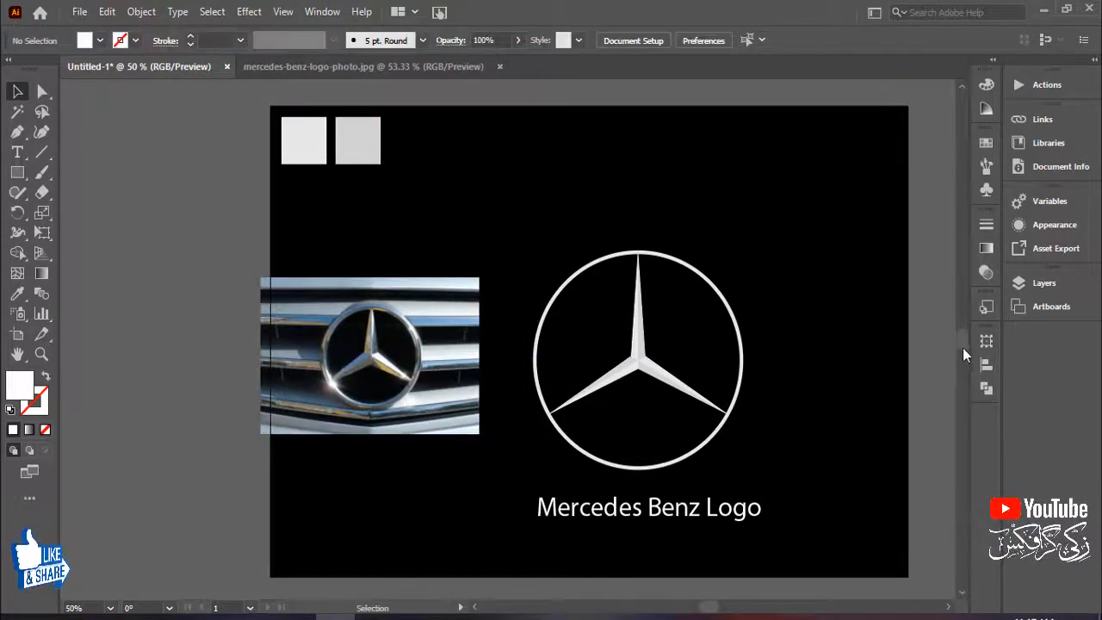